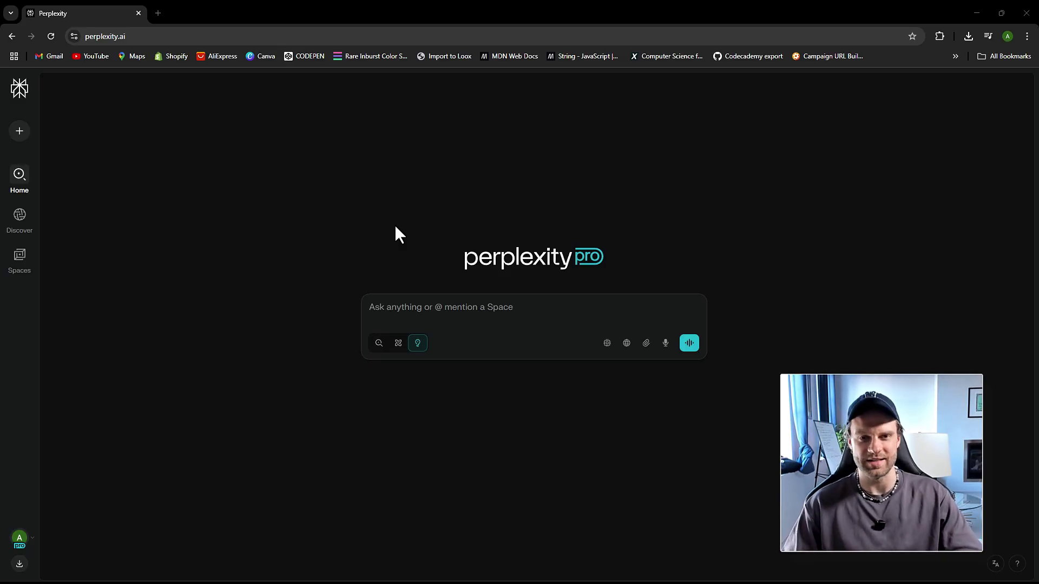
# Dismiss the suggested questions and leave the empty Ask box focused.
pyautogui.click(396, 307)
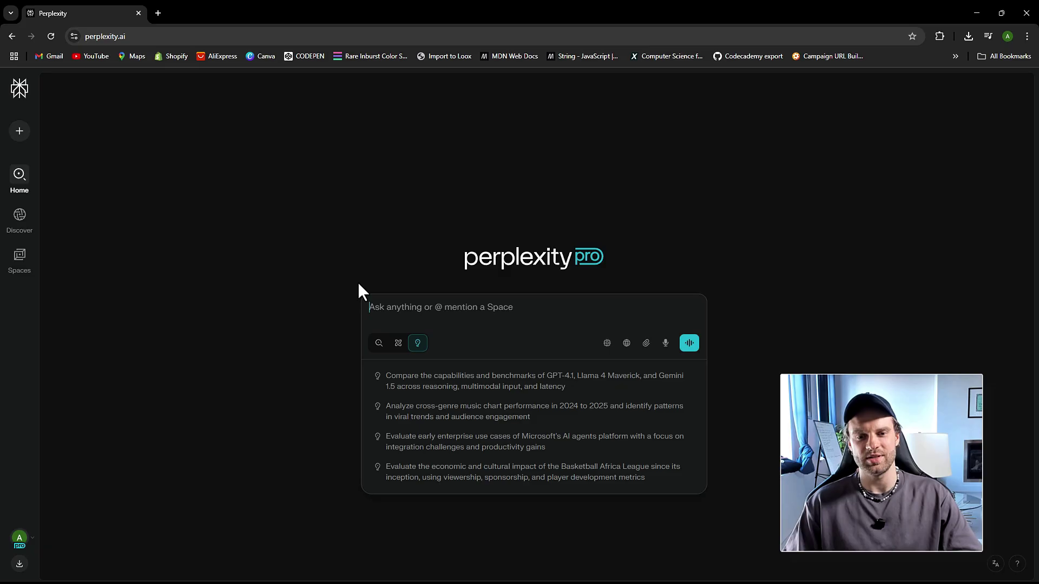
pyautogui.click(357, 281)
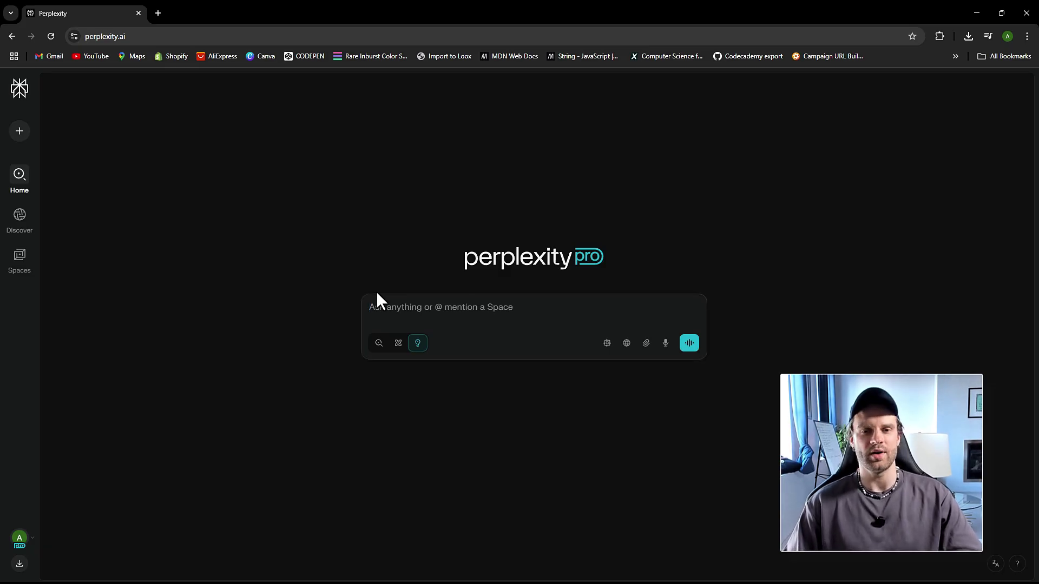
pyautogui.click(390, 306)
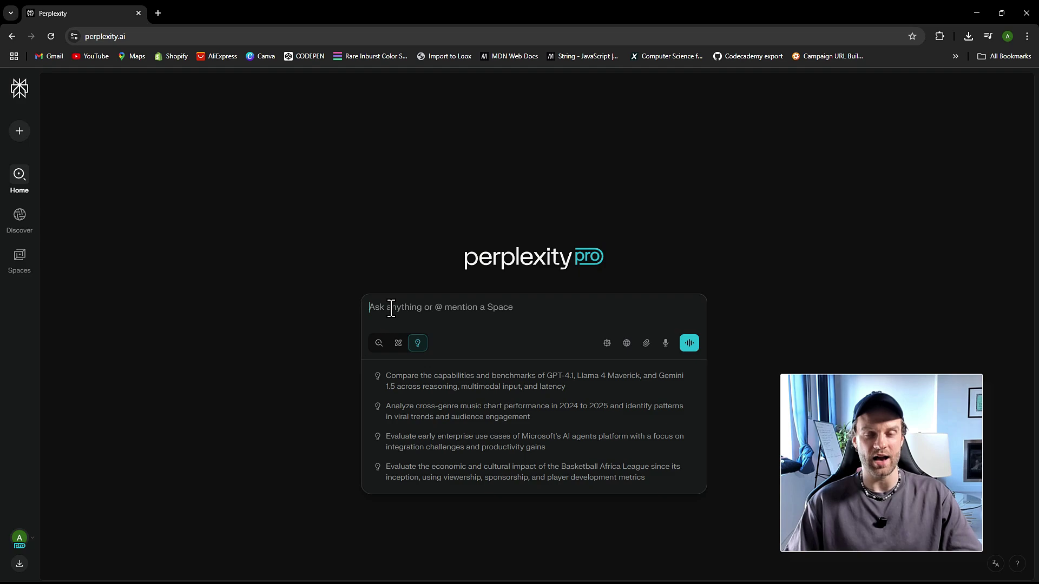
pyautogui.click(368, 260)
pyautogui.click(438, 319)
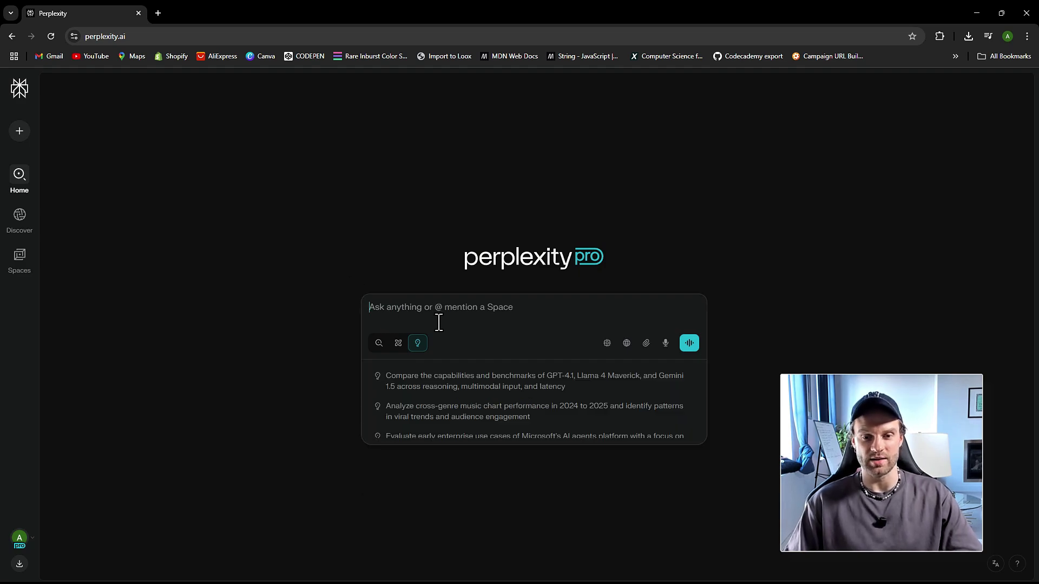
pyautogui.click(250, 270)
pyautogui.click(401, 301)
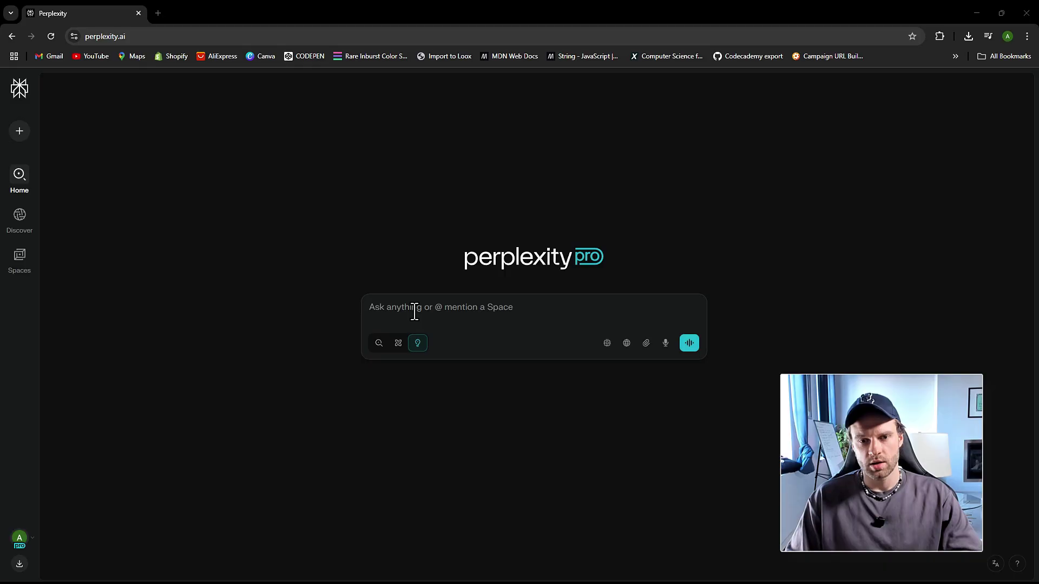
# Paste the e-commerce analytics dashboard prompt and review its full text.
pyautogui.hotkey('ctrl', 'v')
pyautogui.scroll(5, 466, 316)
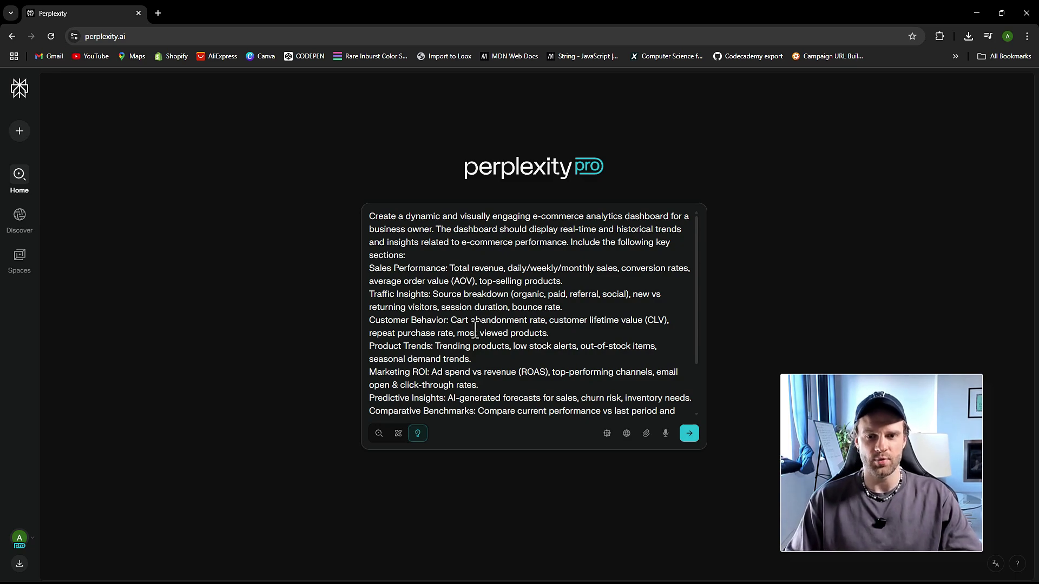
pyautogui.scroll(-1, 464, 305)
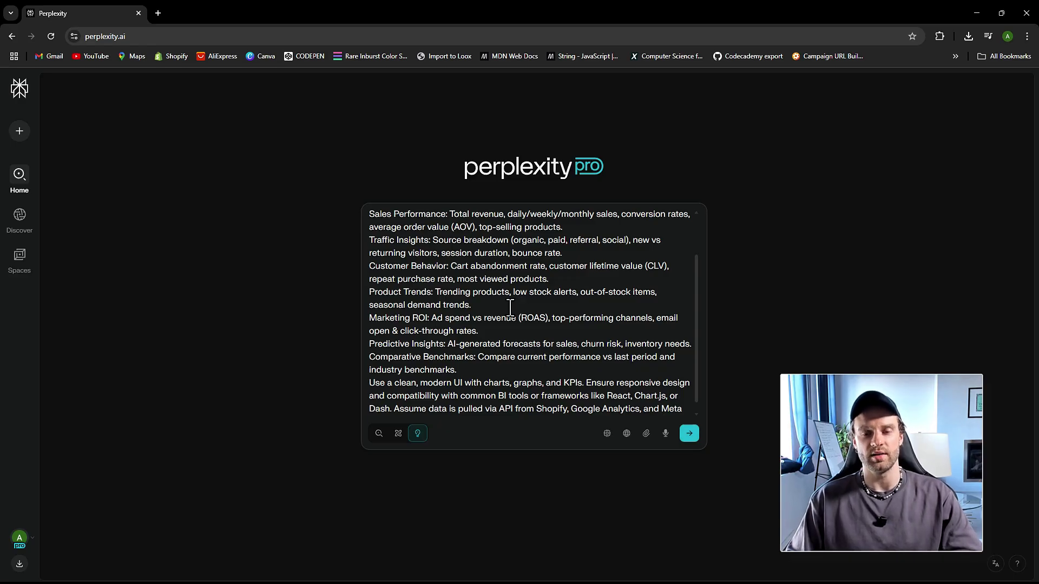
pyautogui.scroll(-1, 510, 308)
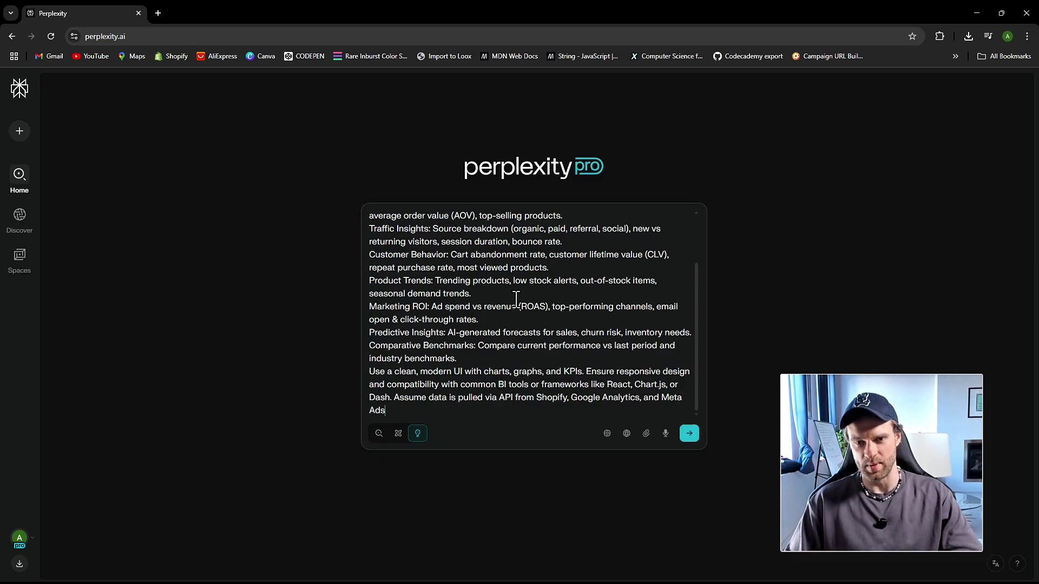
pyautogui.click(501, 332)
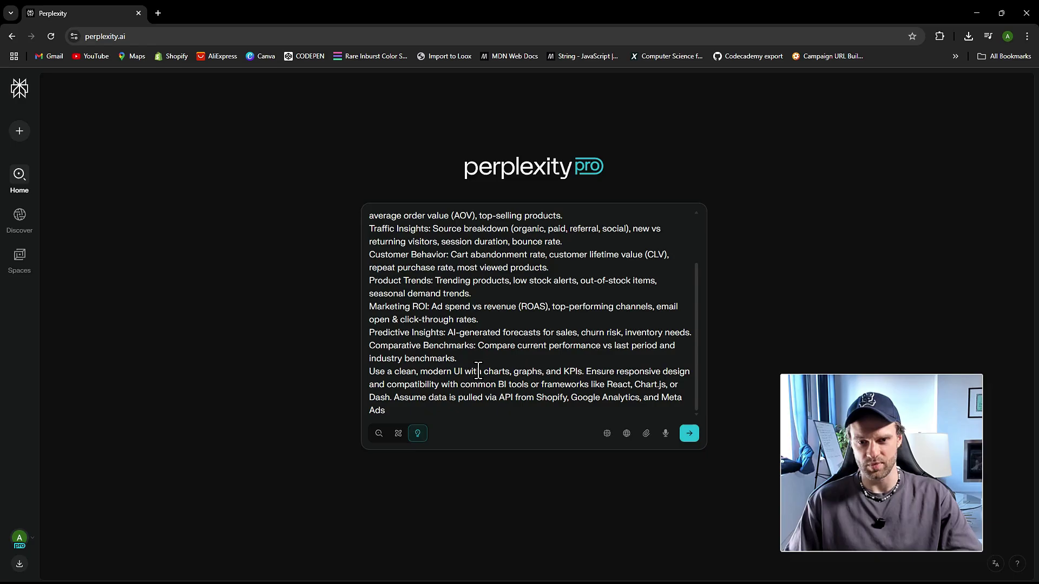
pyautogui.scroll(1, 471, 368)
pyautogui.scroll(-1, 471, 368)
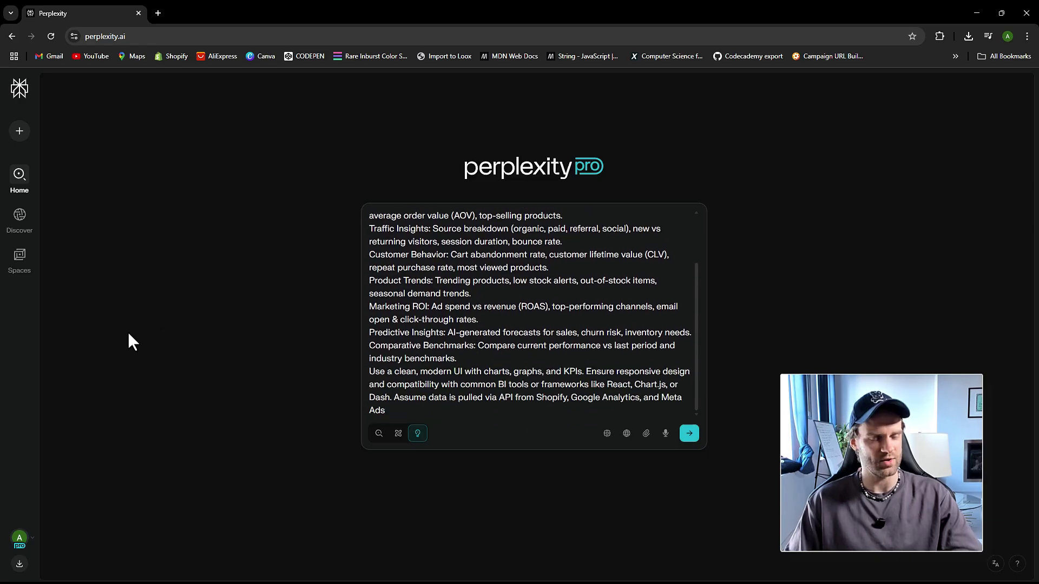
# Submit the dashboard prompt in Labs mode and follow the build until the app is generated.
pyautogui.click(689, 434)
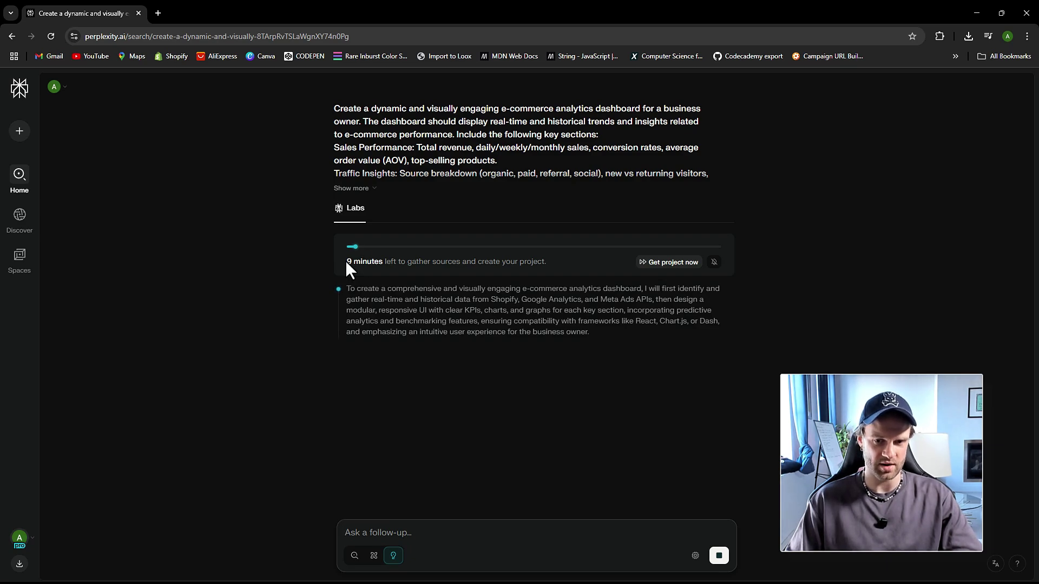
pyautogui.moveTo(345, 261); pyautogui.dragTo(444, 266)
pyautogui.click(270, 300)
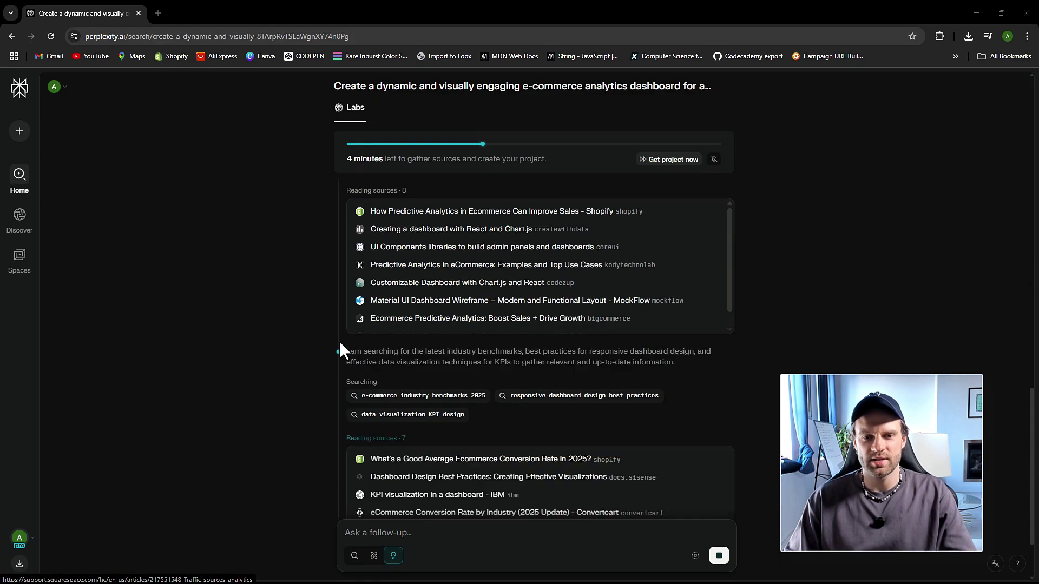
pyautogui.moveTo(1025, 457); pyautogui.dragTo(1019, 304)
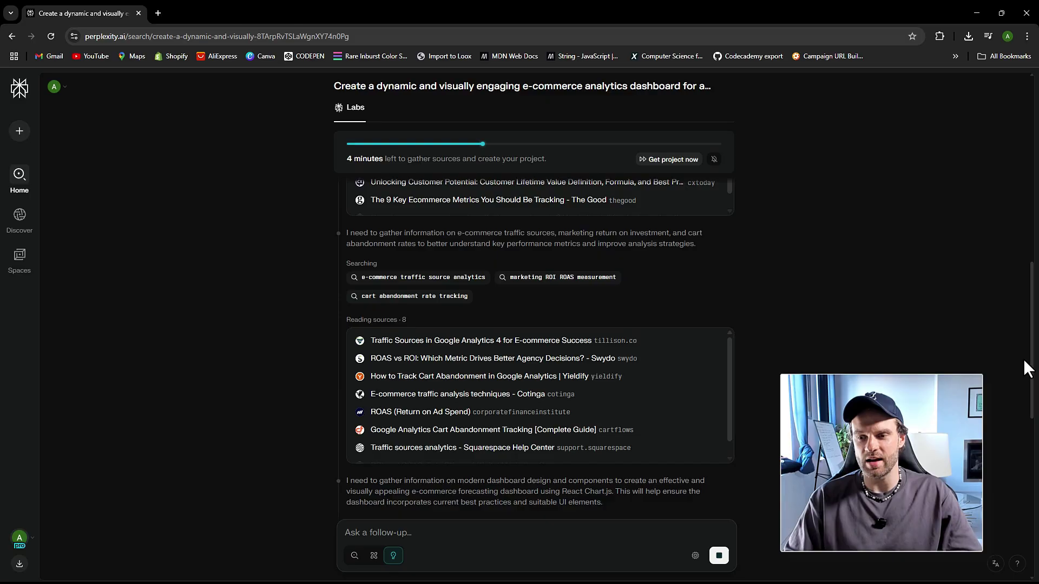
pyautogui.scroll(2, 1024, 343)
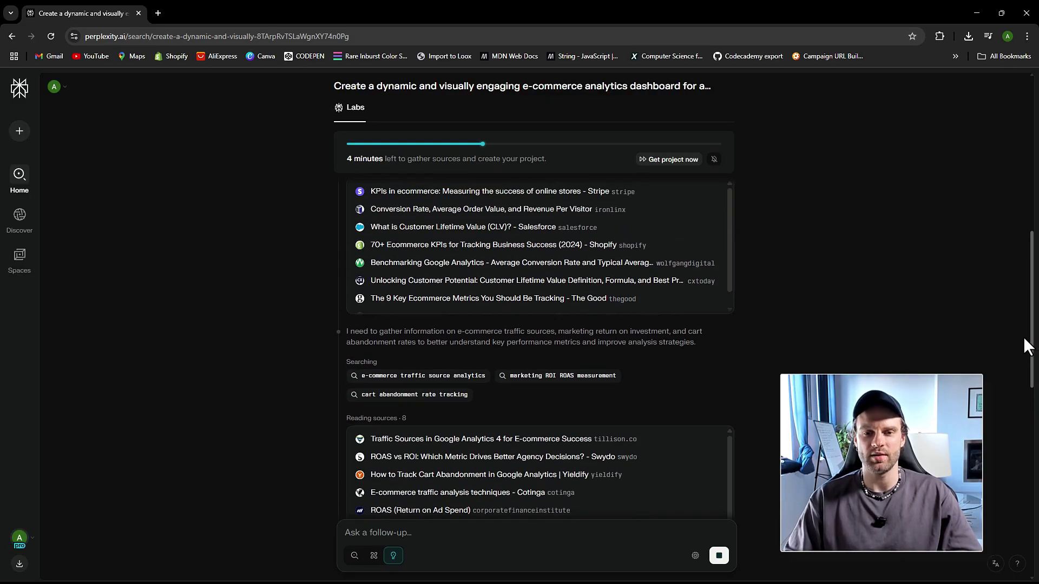
pyautogui.scroll(2, 1021, 336)
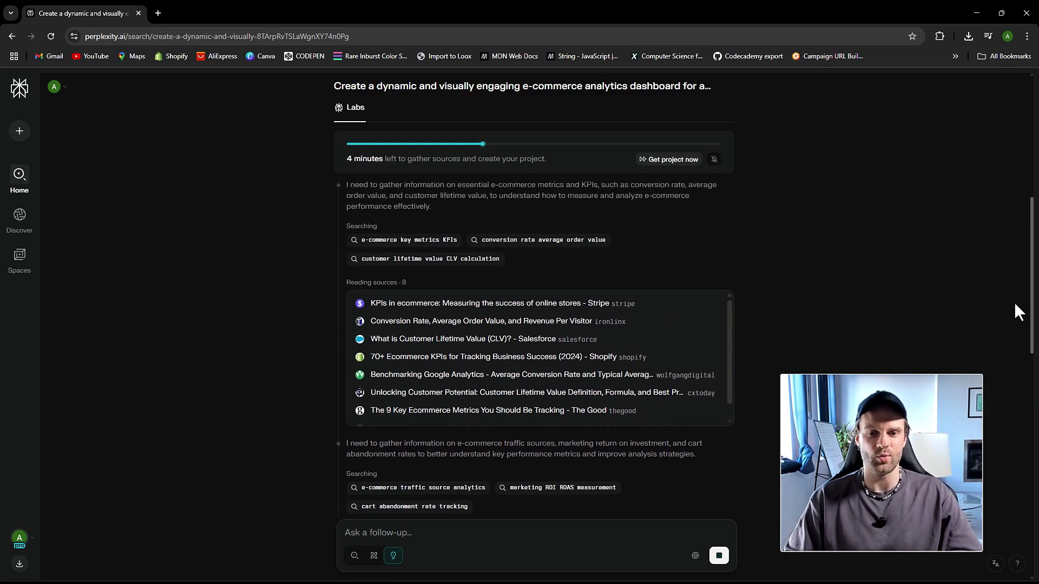
pyautogui.scroll(-4, 1015, 305)
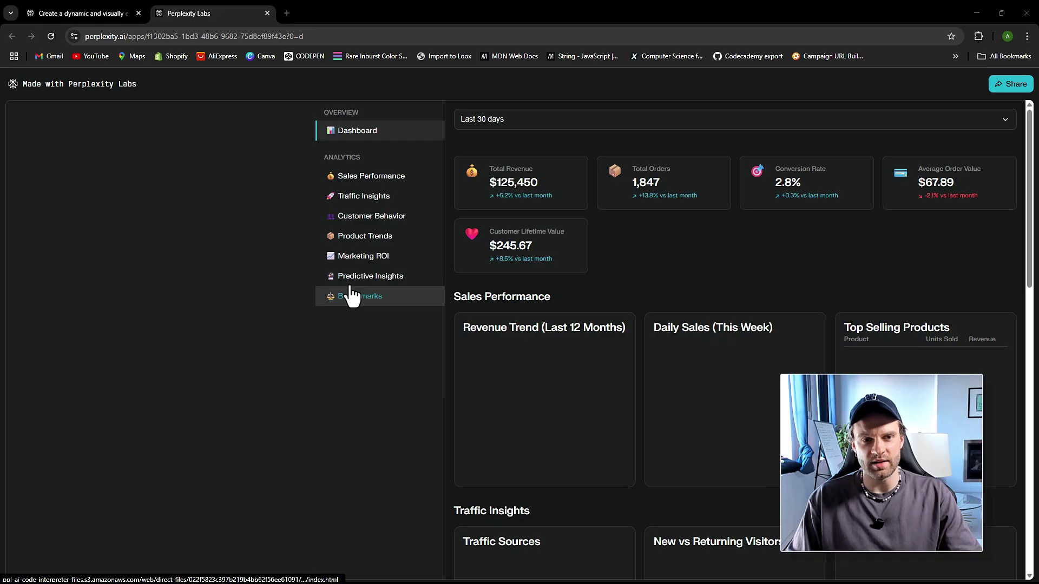
# Open the generated dashboard app in full screen and close the duplicate tab.
pyautogui.click(82, 13)
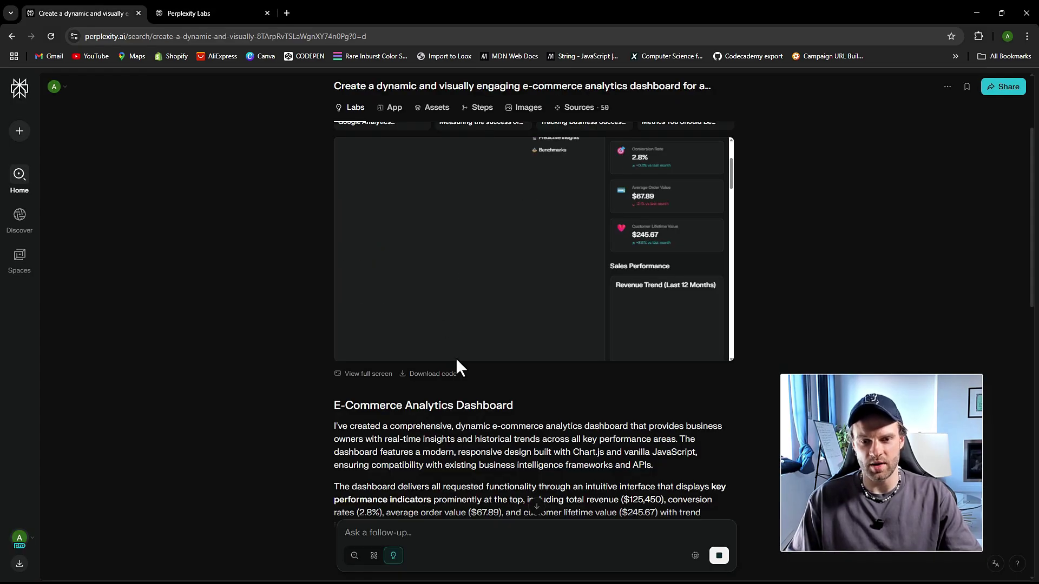
pyautogui.click(375, 378)
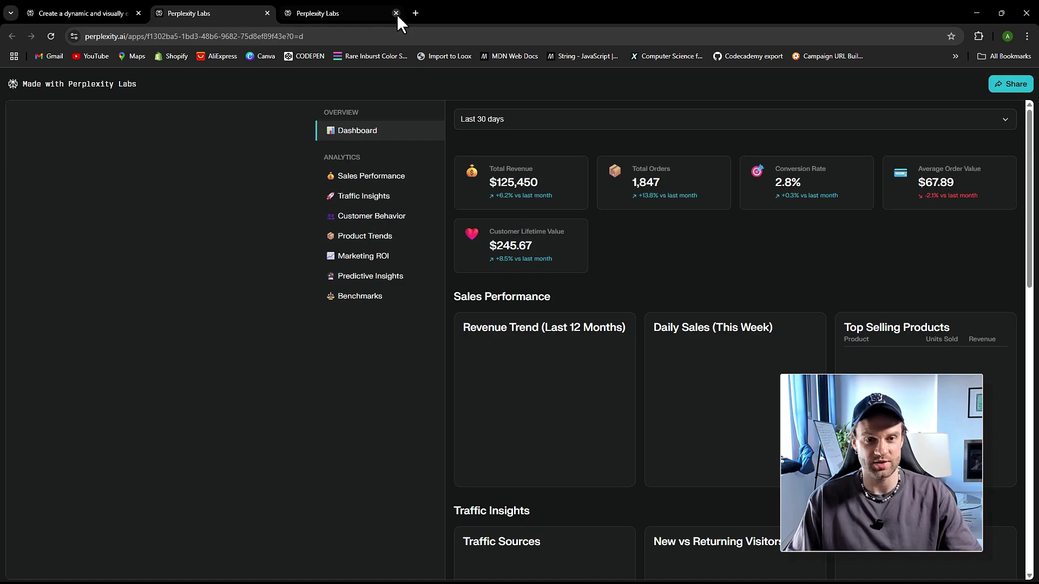
pyautogui.click(397, 14)
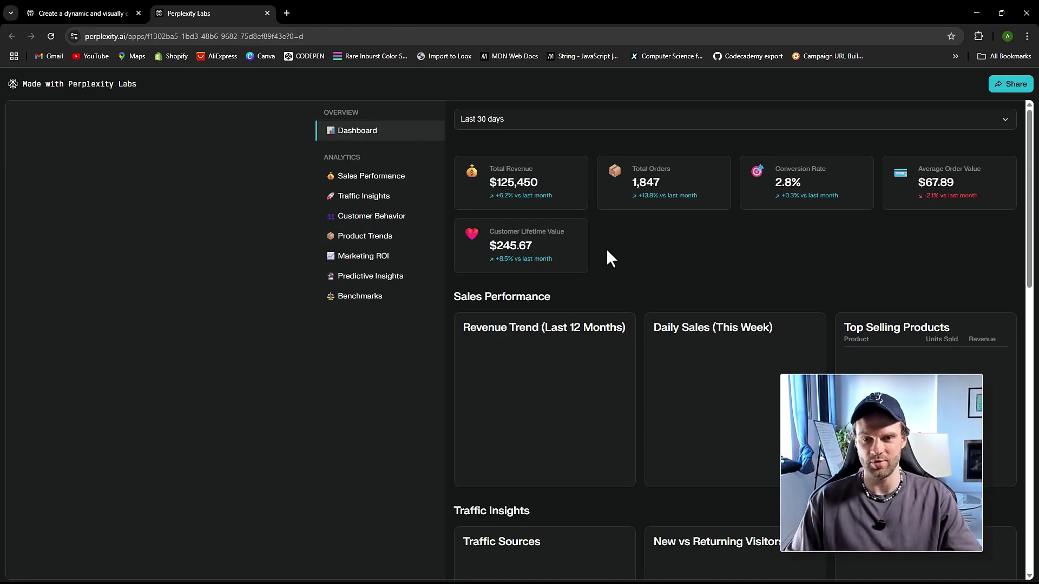
# Download the code as ecommerce-analytics-dashboard.zip, confirm it in downloads, and return to the app.
pyautogui.click(91, 8)
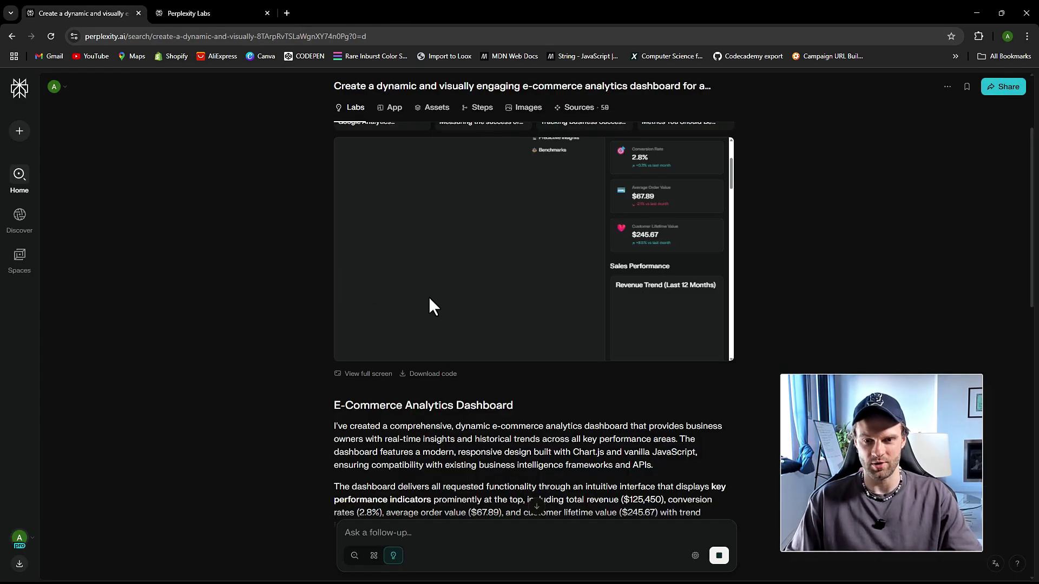
pyautogui.click(441, 377)
pyautogui.click(986, 38)
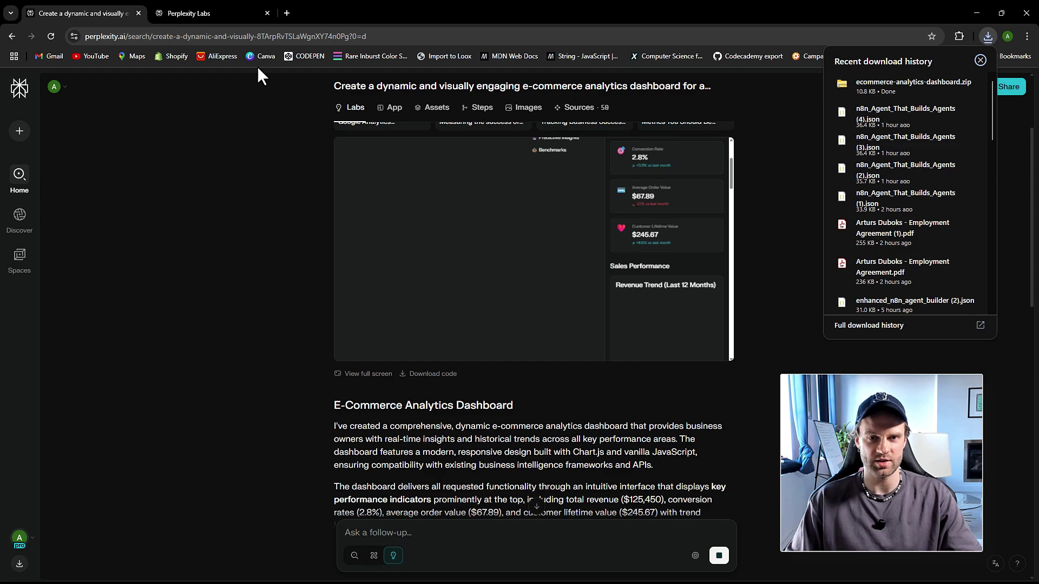
pyautogui.click(209, 6)
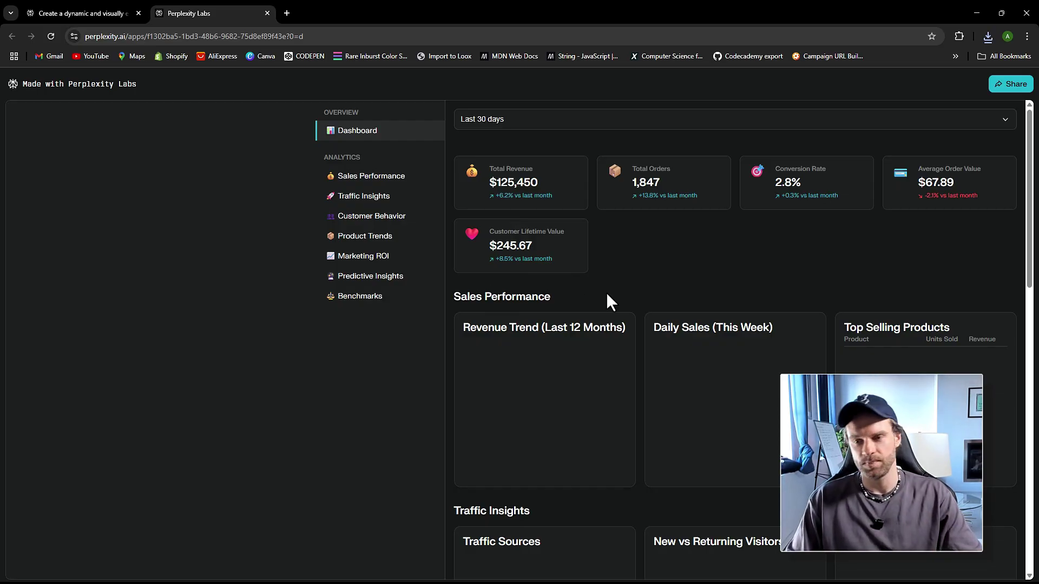
# Jump between the Sales Performance and Customer Behavior sections via the dashboard navigation.
pyautogui.click(395, 178)
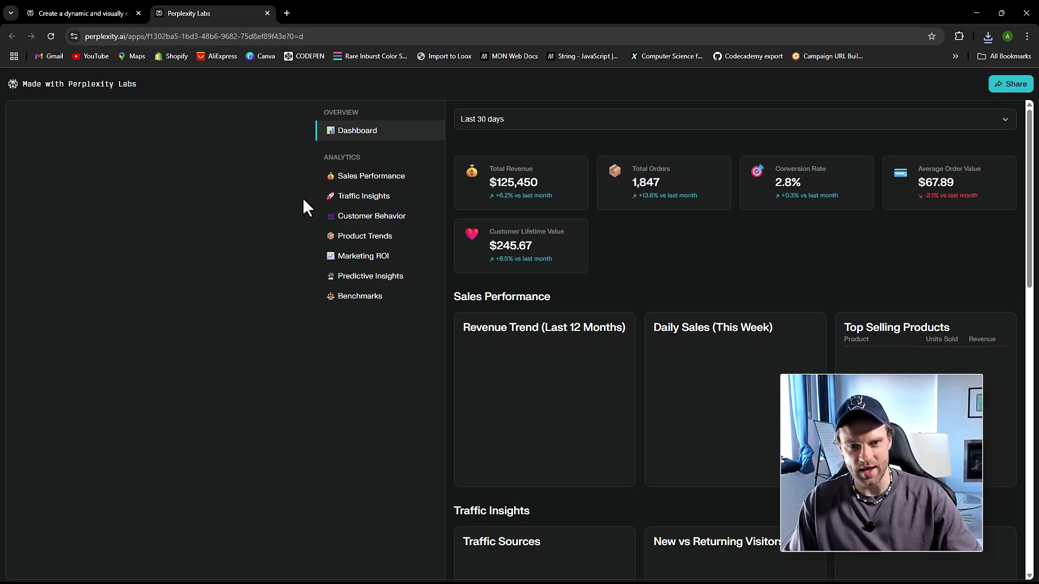
pyautogui.click(359, 135)
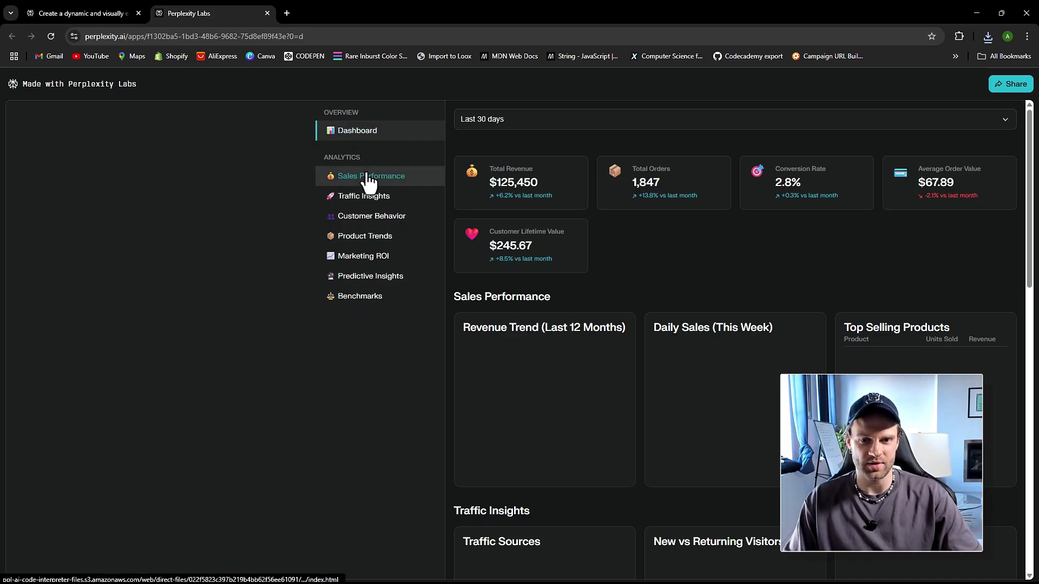
pyautogui.click(380, 186)
pyautogui.scroll(3, 387, 208)
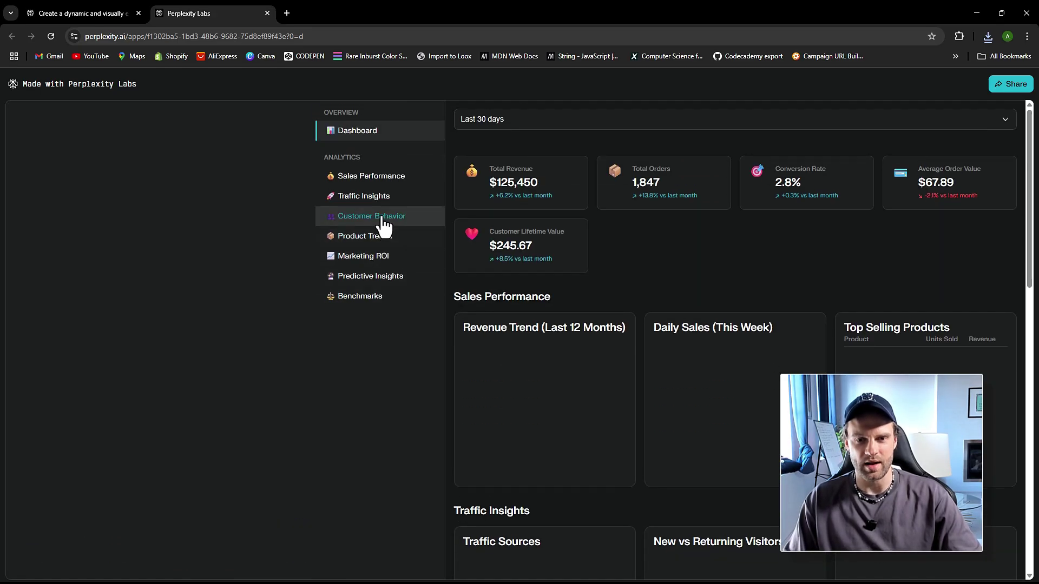
pyautogui.click(383, 216)
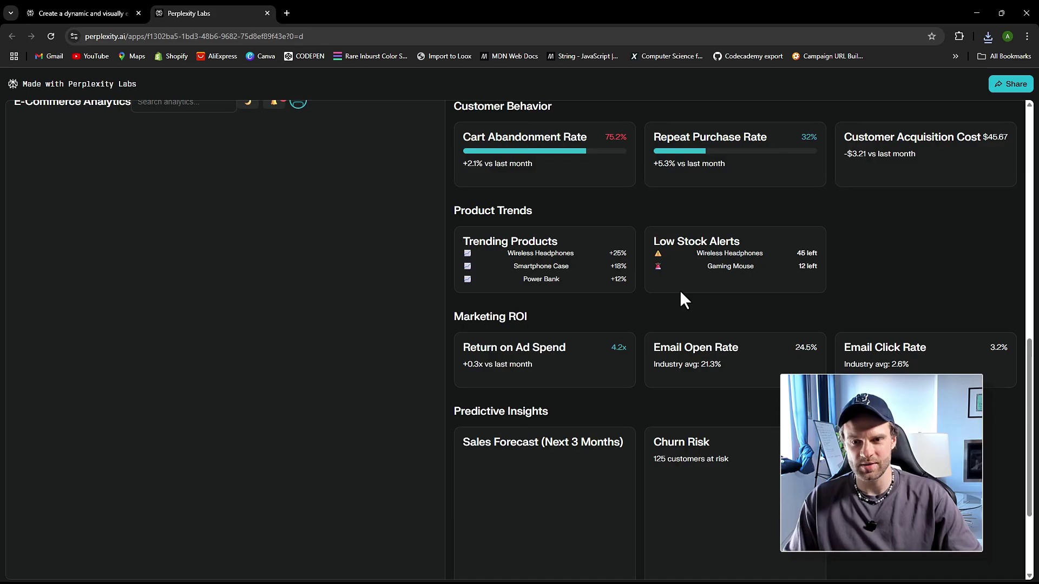
# Check the Revenue Trend chart, then scroll down through Marketing ROI to Predictive Insights.
pyautogui.scroll(-3, 641, 319)
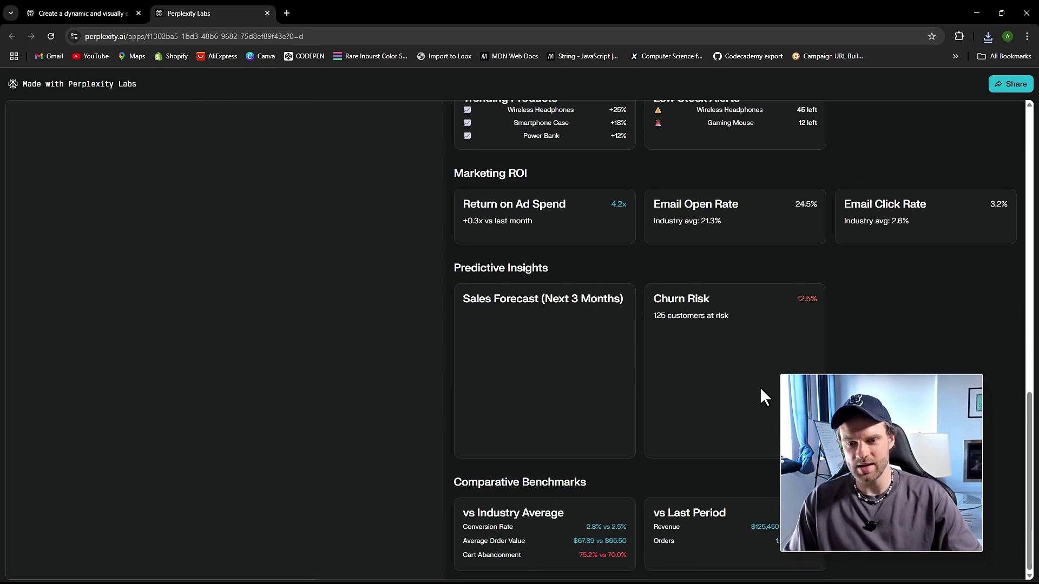
pyautogui.scroll(7, 697, 514)
pyautogui.scroll(6, 573, 420)
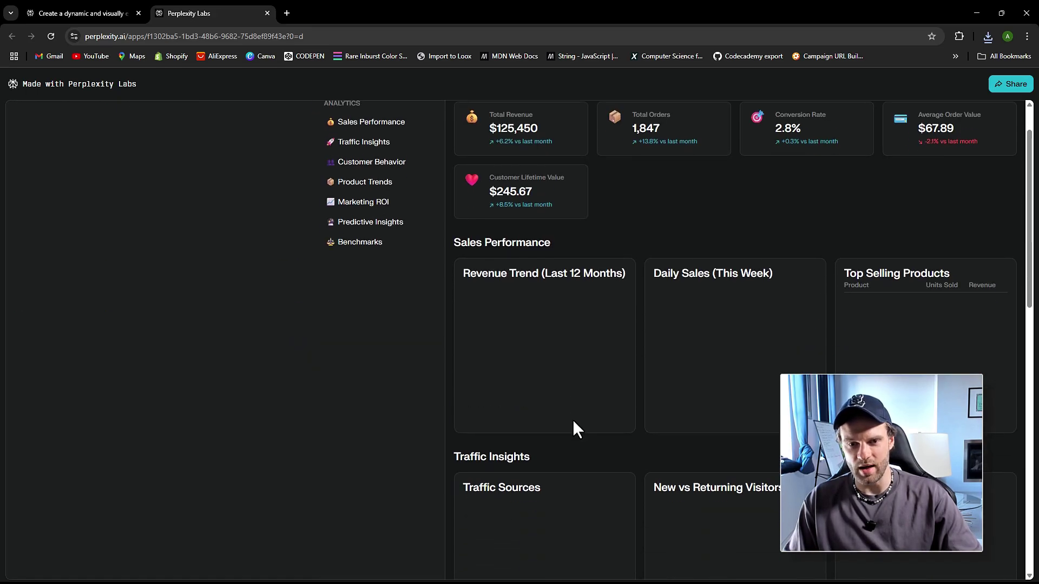
pyautogui.scroll(1, 570, 417)
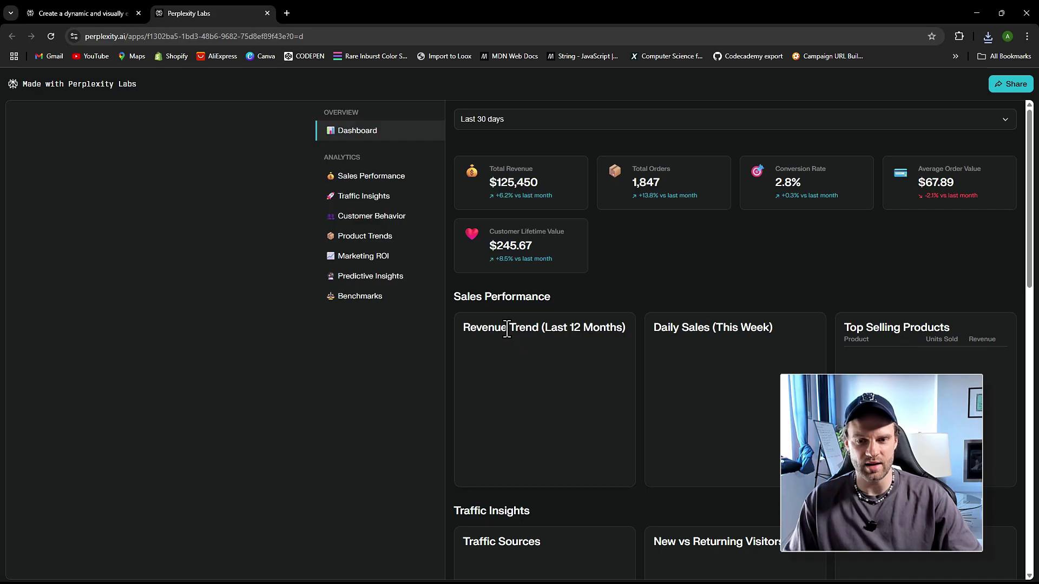
pyautogui.moveTo(506, 327); pyautogui.dragTo(625, 328)
pyautogui.click(707, 334)
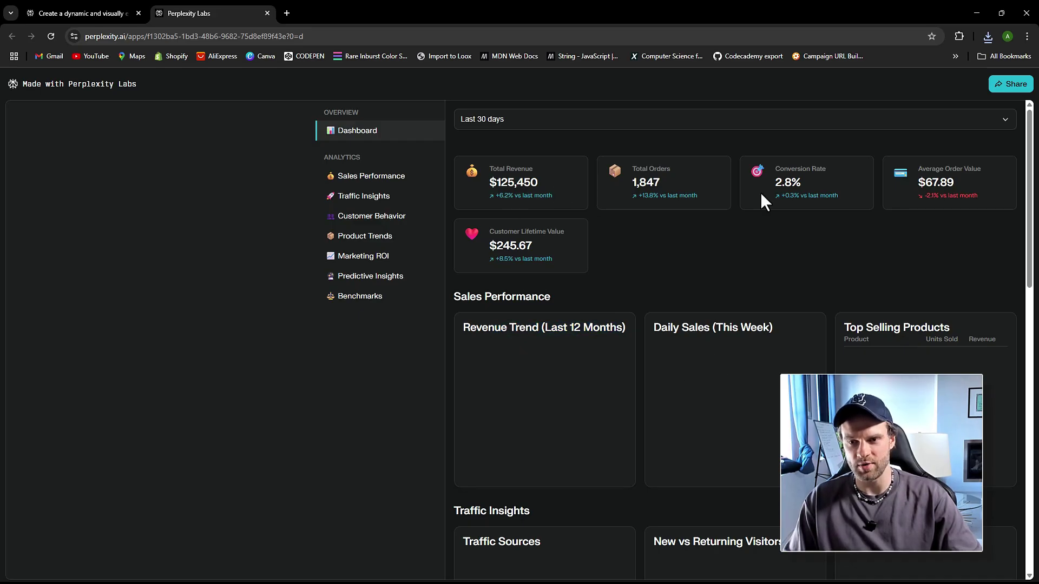
pyautogui.scroll(-4, 795, 323)
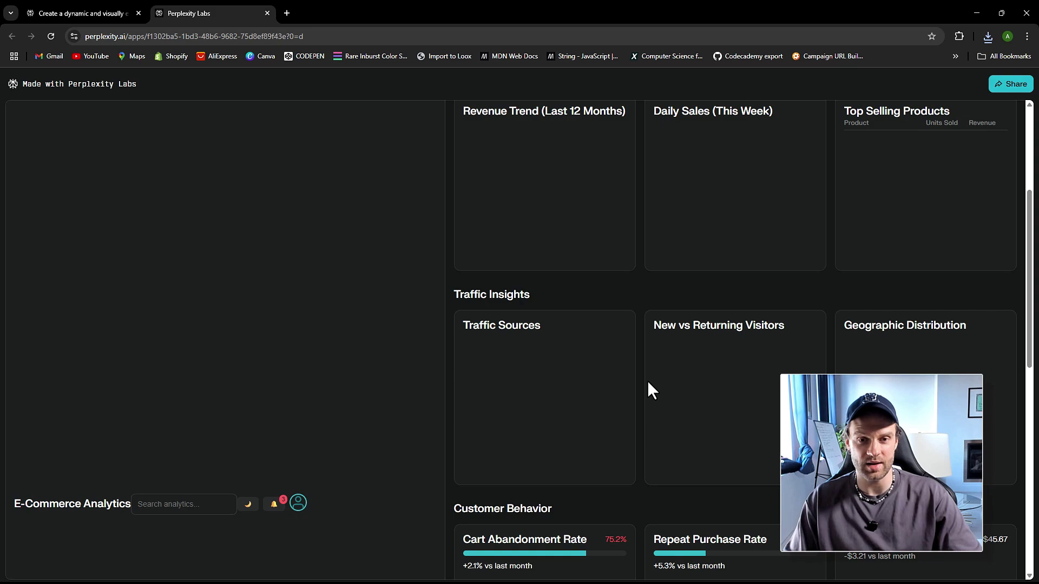
pyautogui.scroll(-4, 579, 425)
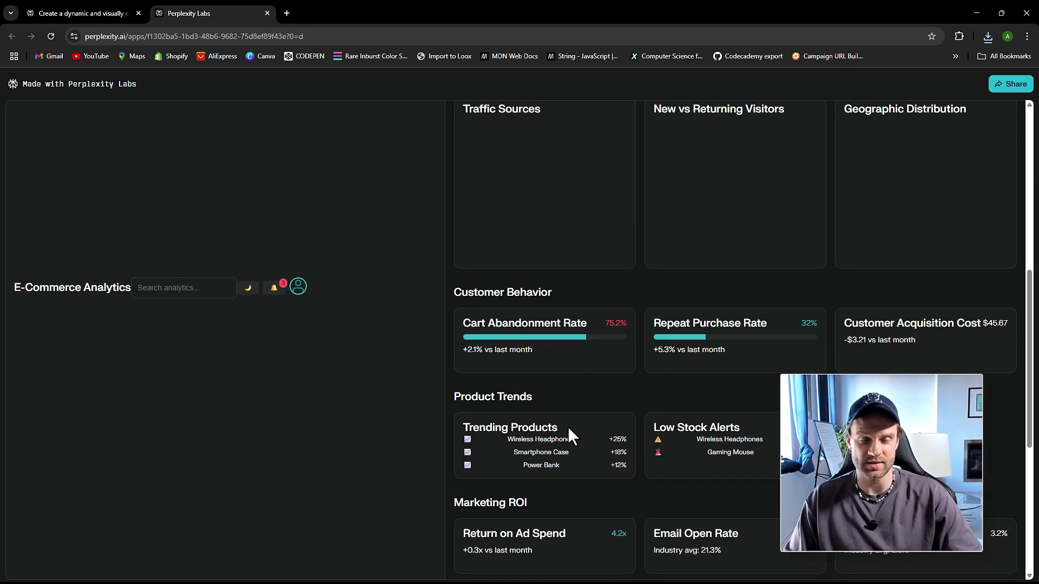
pyautogui.scroll(-4, 582, 448)
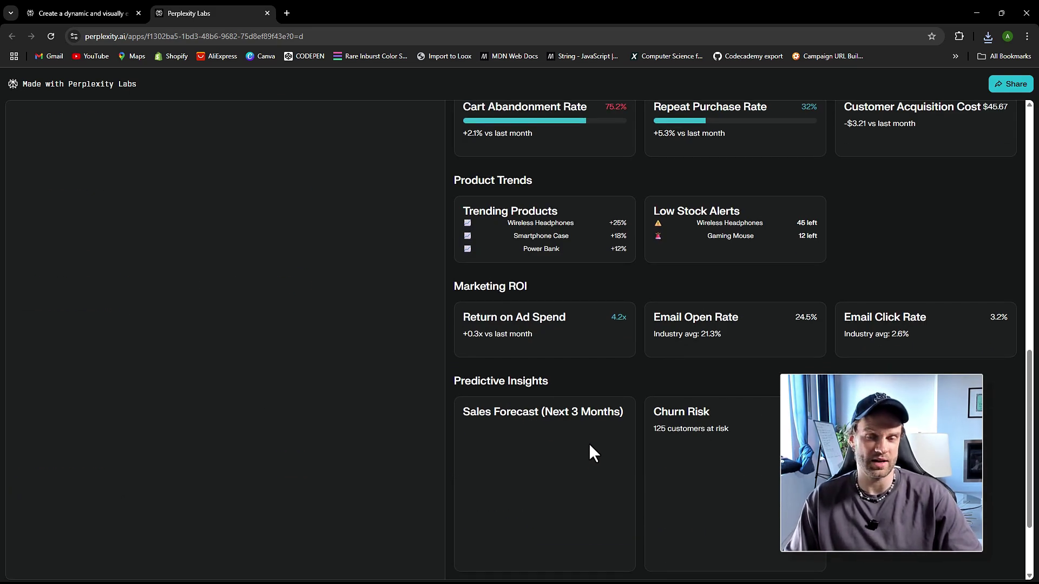
# Check the dummy-data request's progress in the Perplexity thread.
pyautogui.click(89, 9)
pyautogui.scroll(-5, 304, 332)
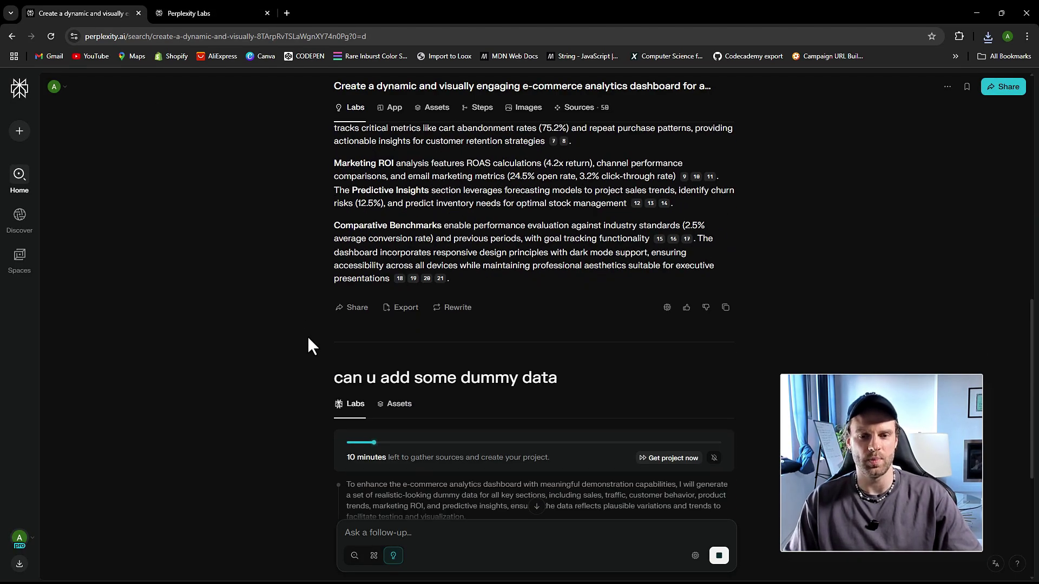
pyautogui.scroll(-4, 325, 357)
pyautogui.scroll(2, 387, 331)
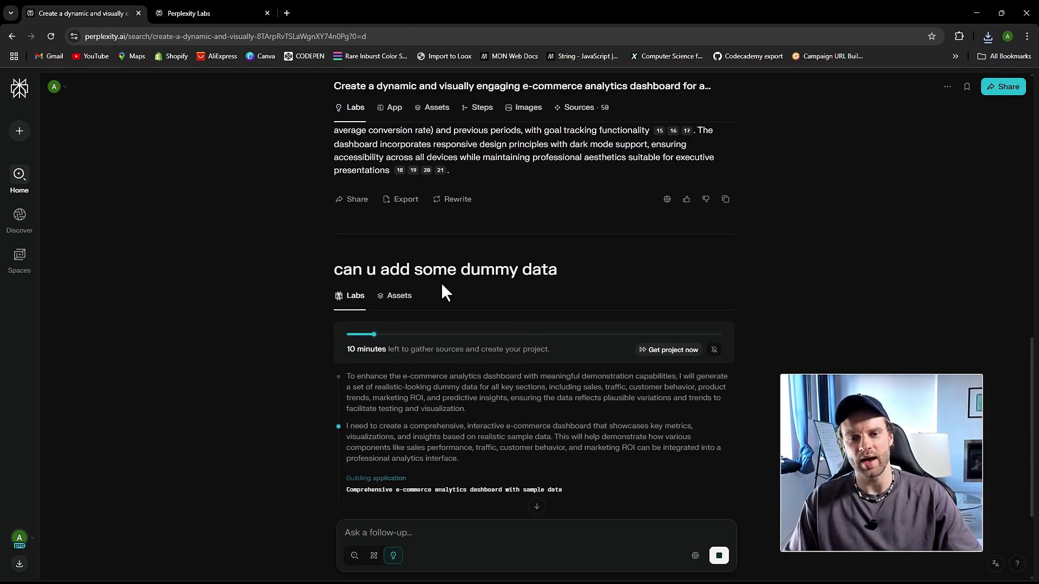
# Return to the dashboard app and scroll up to the KPI cards showing $125,450 total revenue.
pyautogui.click(227, 11)
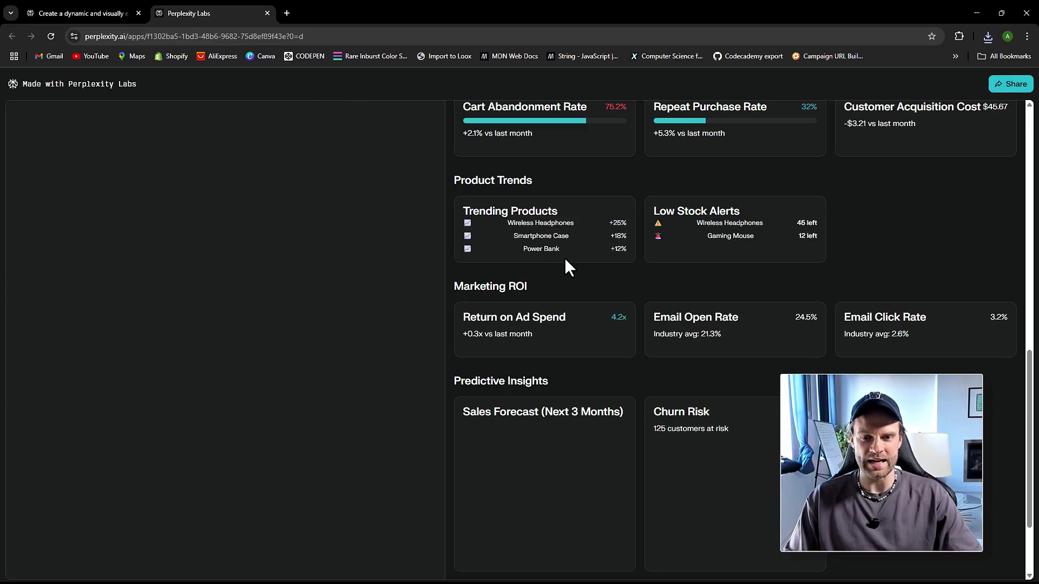
pyautogui.scroll(-1, 571, 336)
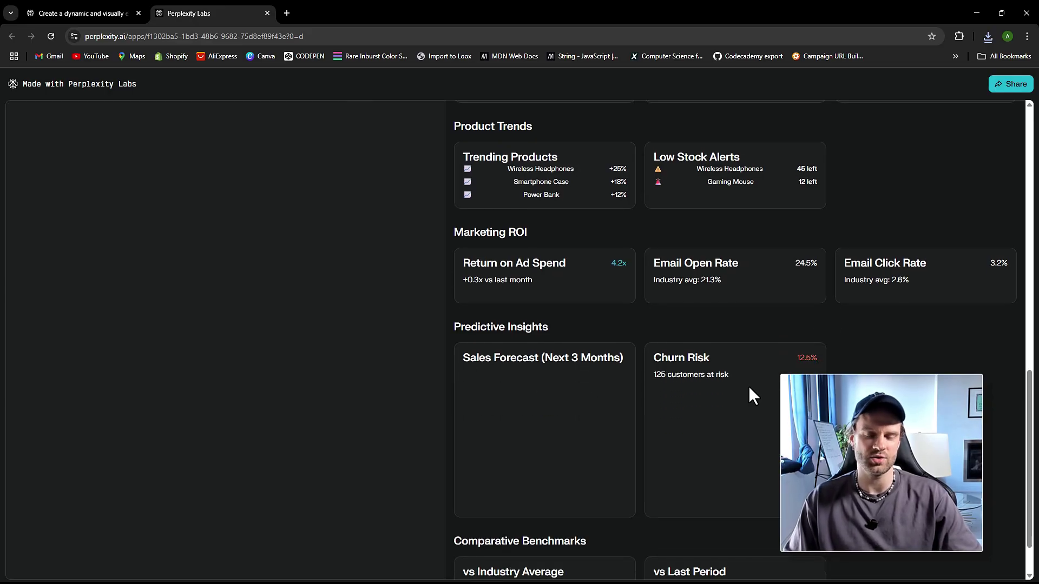
pyautogui.scroll(10, 538, 369)
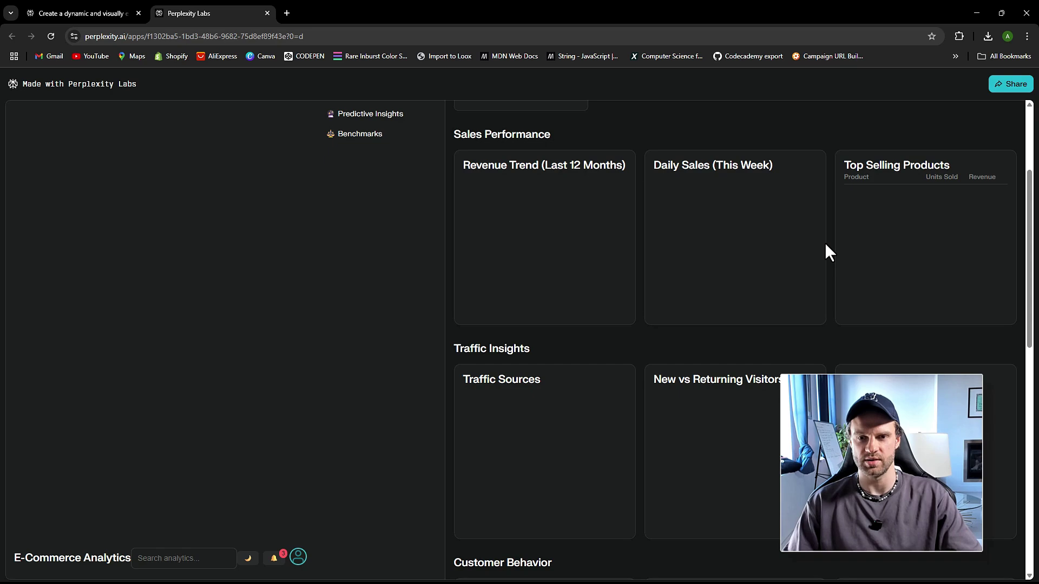
pyautogui.scroll(3, 538, 239)
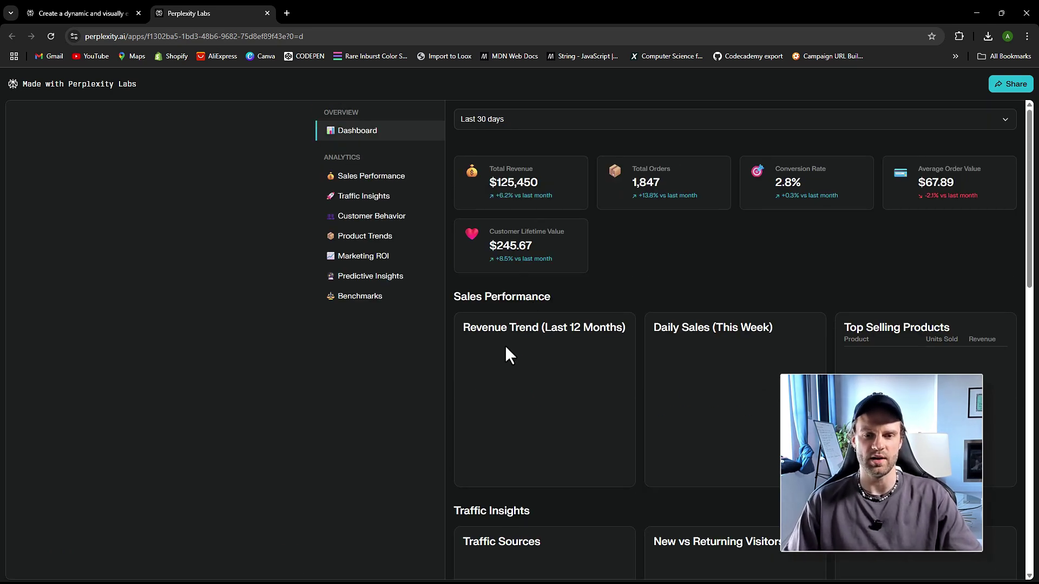
# Go back to the Perplexity thread and close the open code view.
pyautogui.click(96, 13)
pyautogui.scroll(-3, 330, 352)
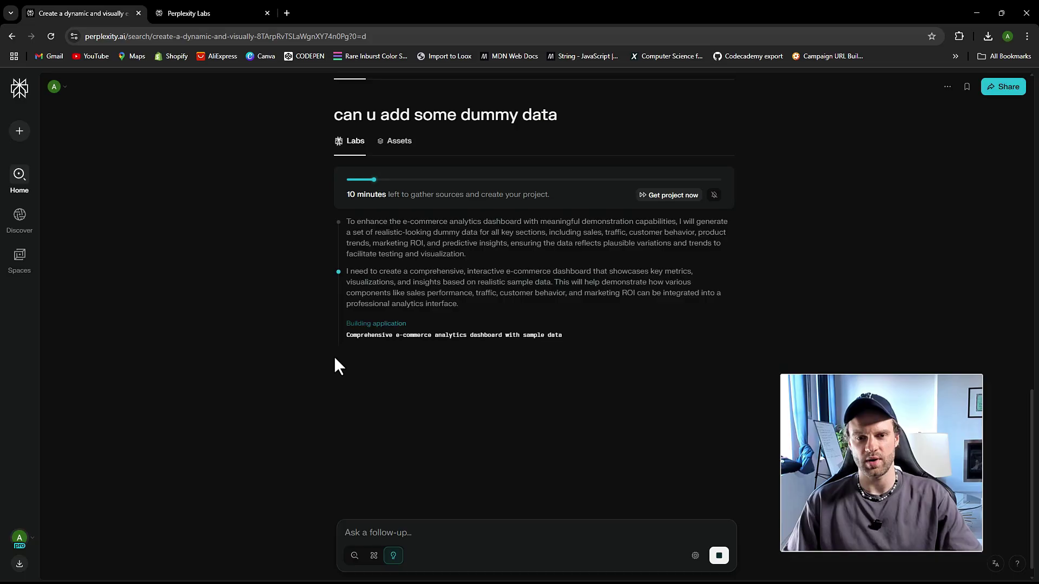
pyautogui.scroll(2, 336, 367)
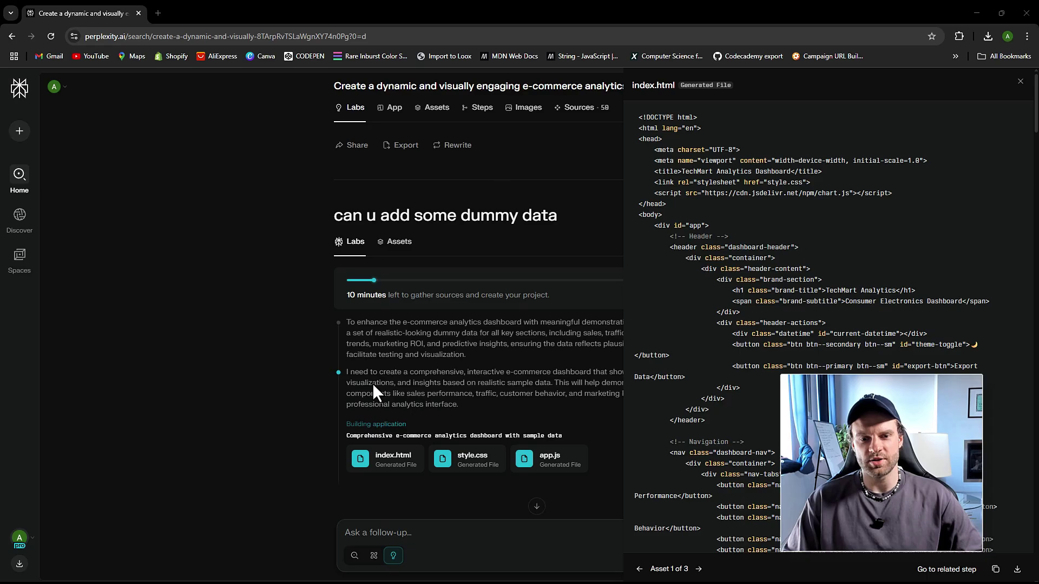
pyautogui.click(1021, 81)
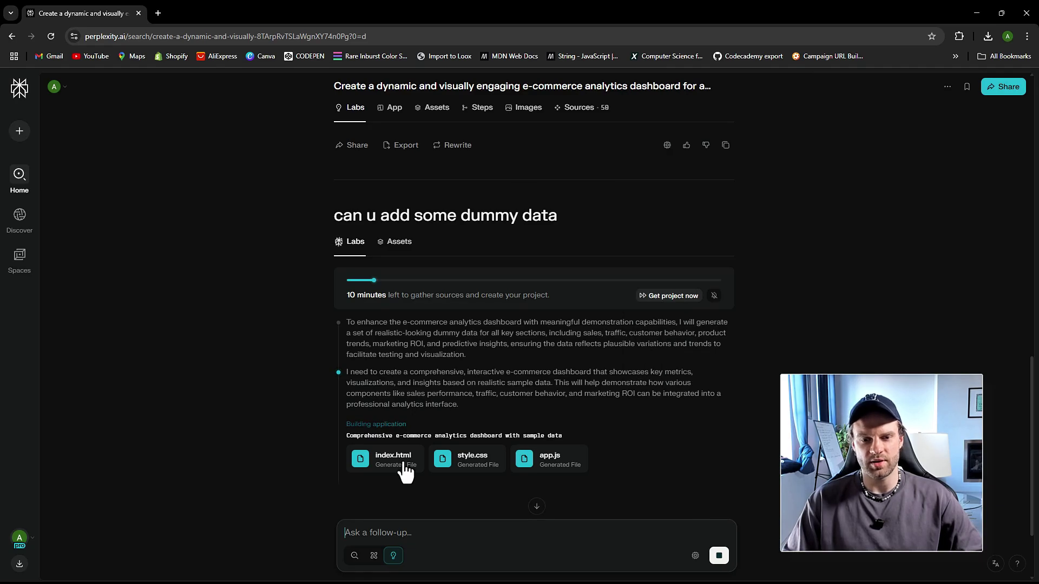
# Open the generated index.html and scroll through its dashboard section markup.
pyautogui.click(393, 478)
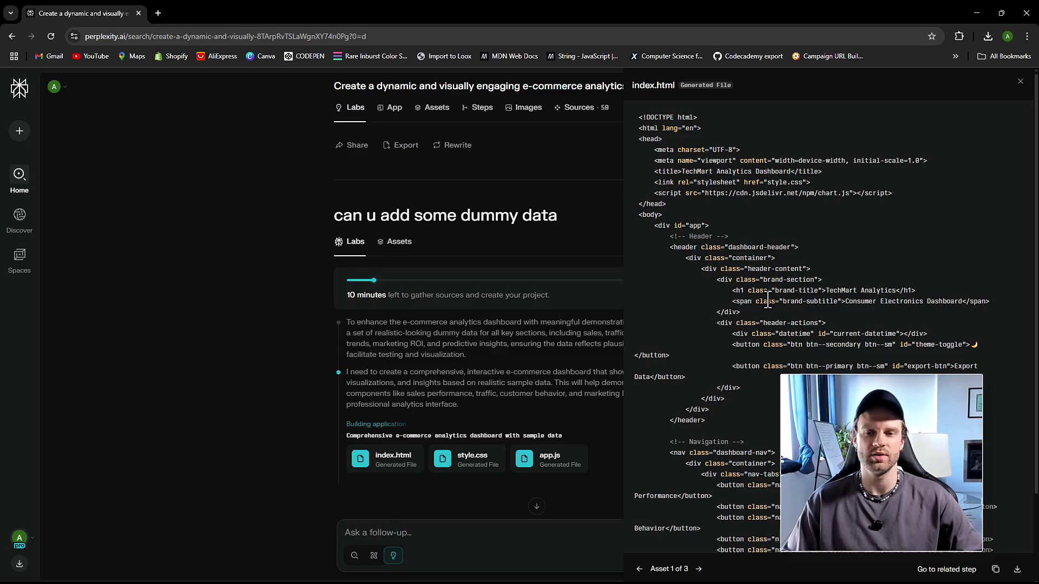
pyautogui.scroll(-2, 771, 319)
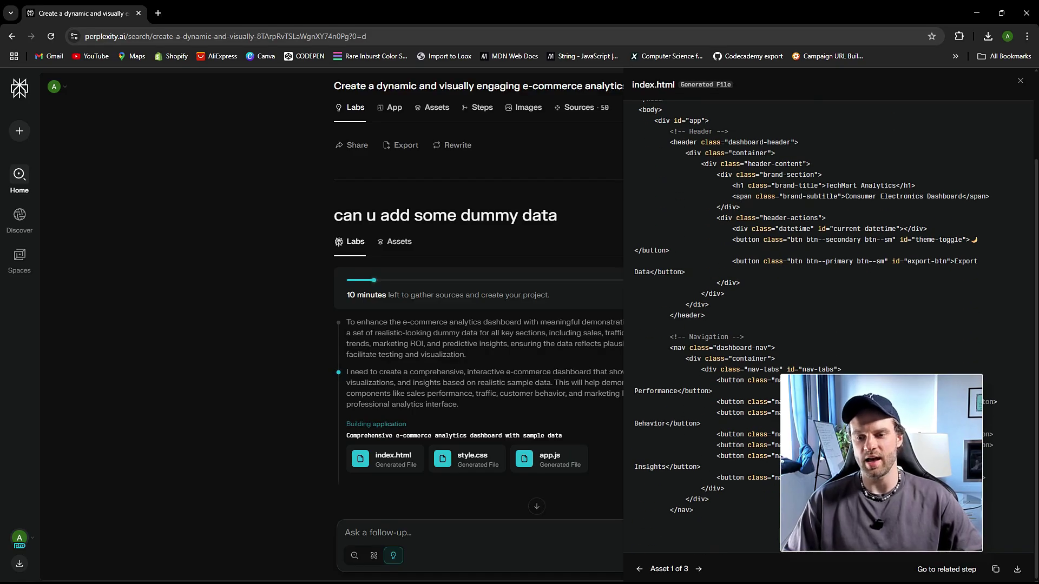
pyautogui.scroll(-15, 828, 325)
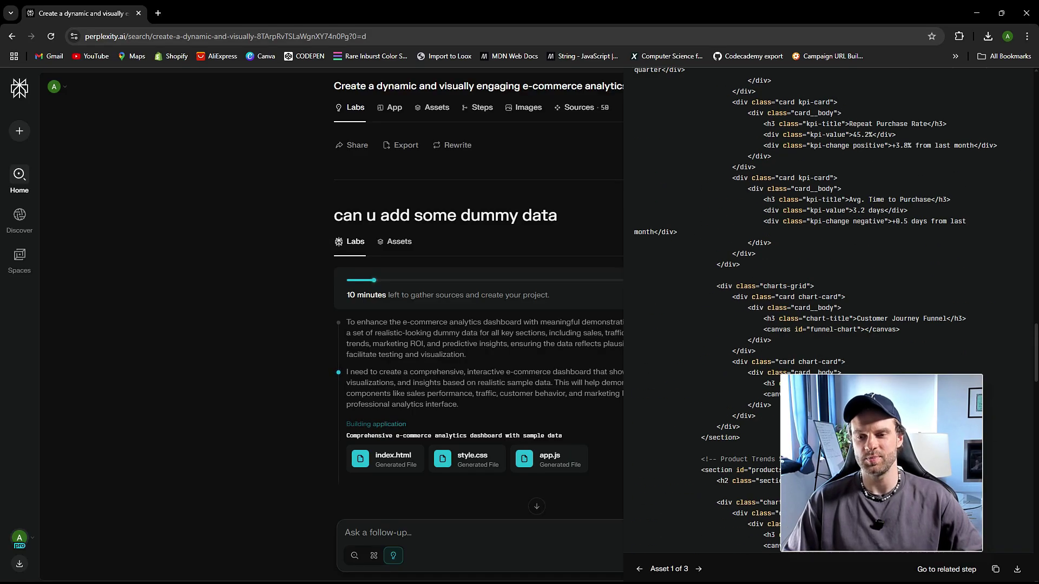
pyautogui.scroll(-15, 828, 308)
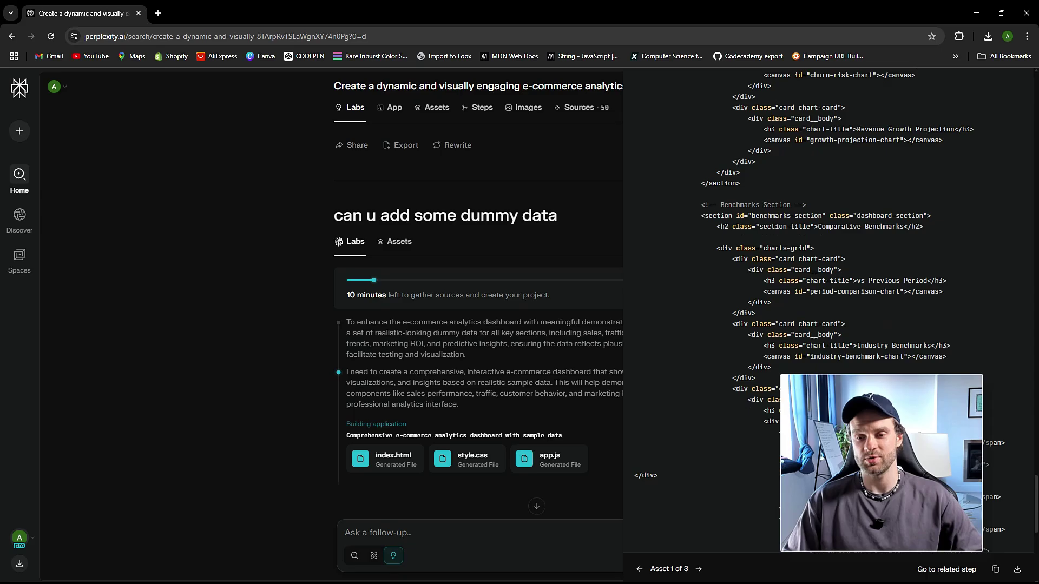
pyautogui.scroll(5, 828, 308)
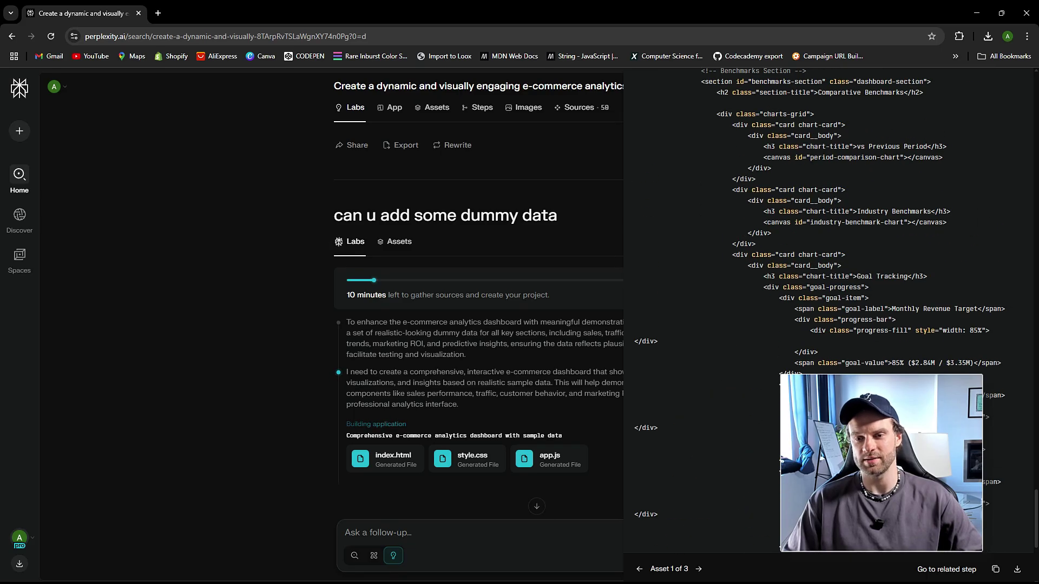
pyautogui.scroll(-3, 828, 308)
pyautogui.scroll(15, 828, 308)
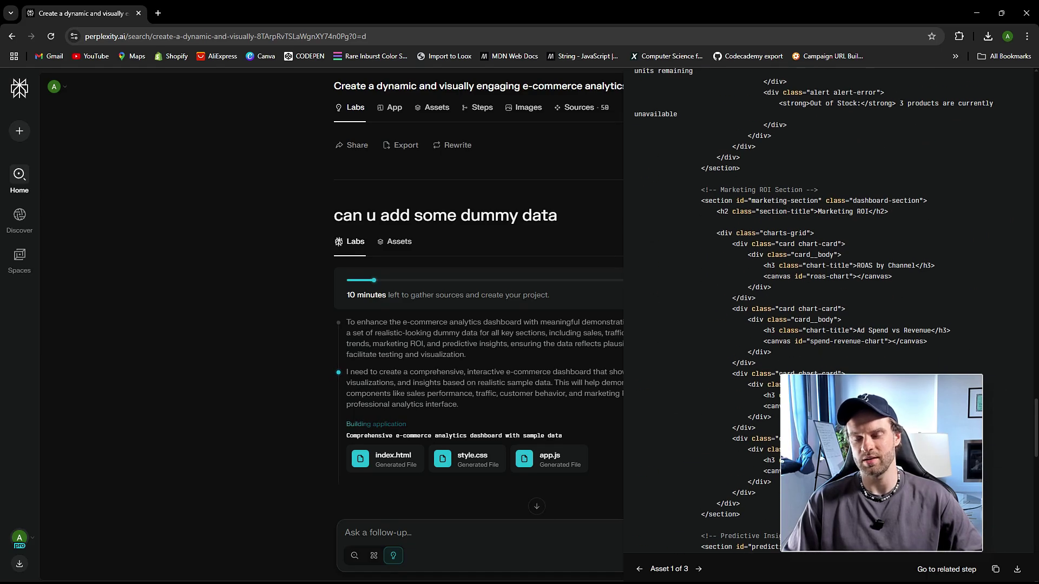
# View the generated style.css and look over its Colors variable section.
pyautogui.click(467, 461)
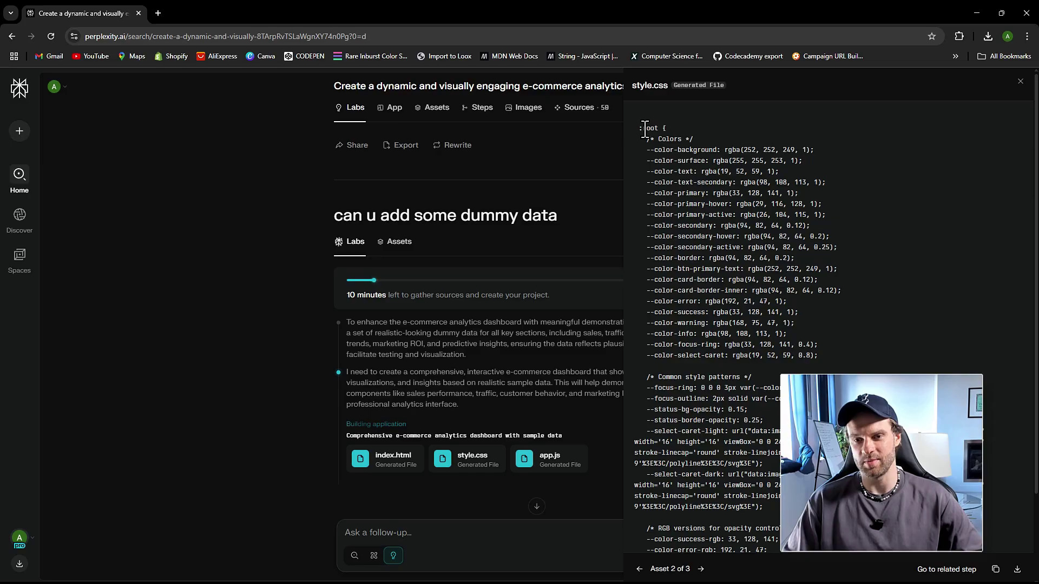
pyautogui.moveTo(655, 142); pyautogui.dragTo(783, 143)
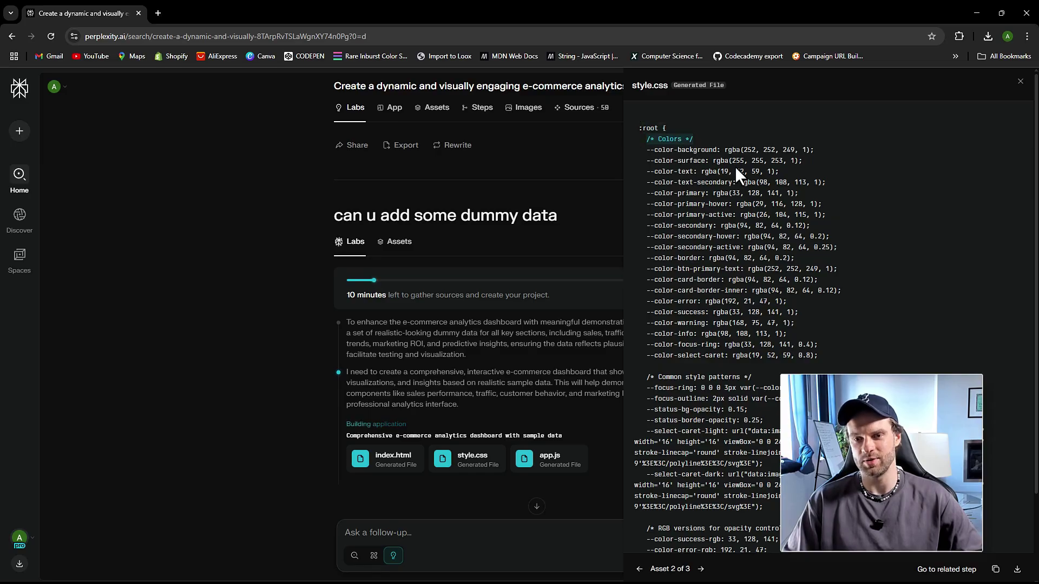
pyautogui.click(621, 155)
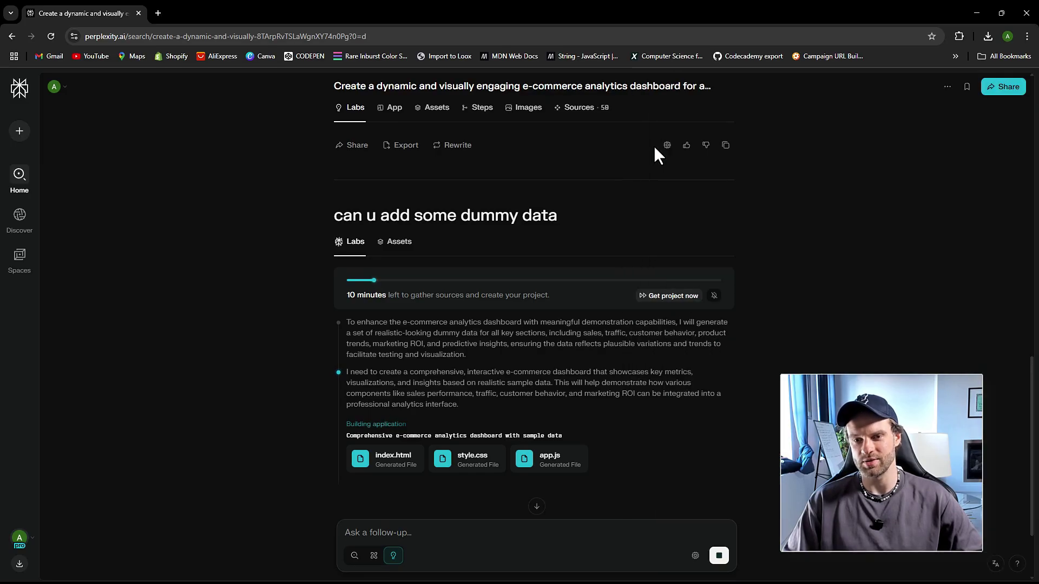
pyautogui.click(474, 459)
pyautogui.scroll(-3, 684, 309)
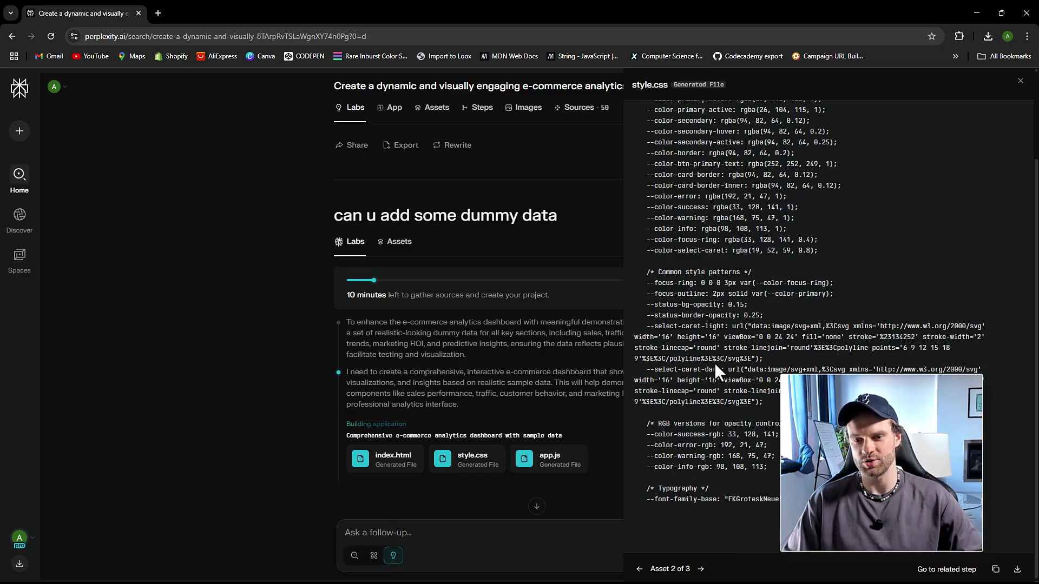
pyautogui.click(1021, 81)
# Open app.js and read through its global variables and dummy data generator functions.
pyautogui.click(550, 458)
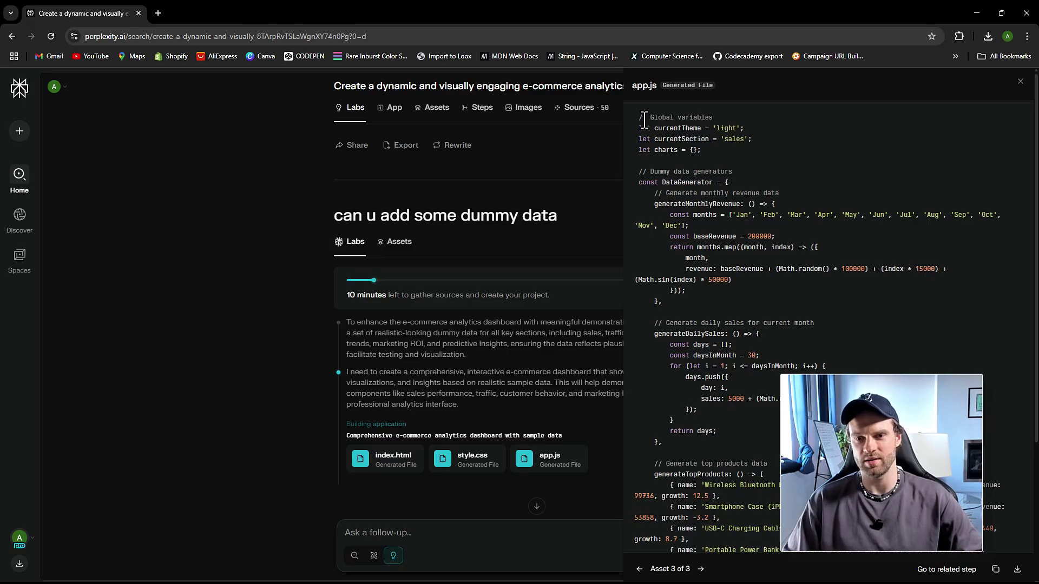
pyautogui.moveTo(640, 117); pyautogui.dragTo(719, 129)
pyautogui.click(723, 141)
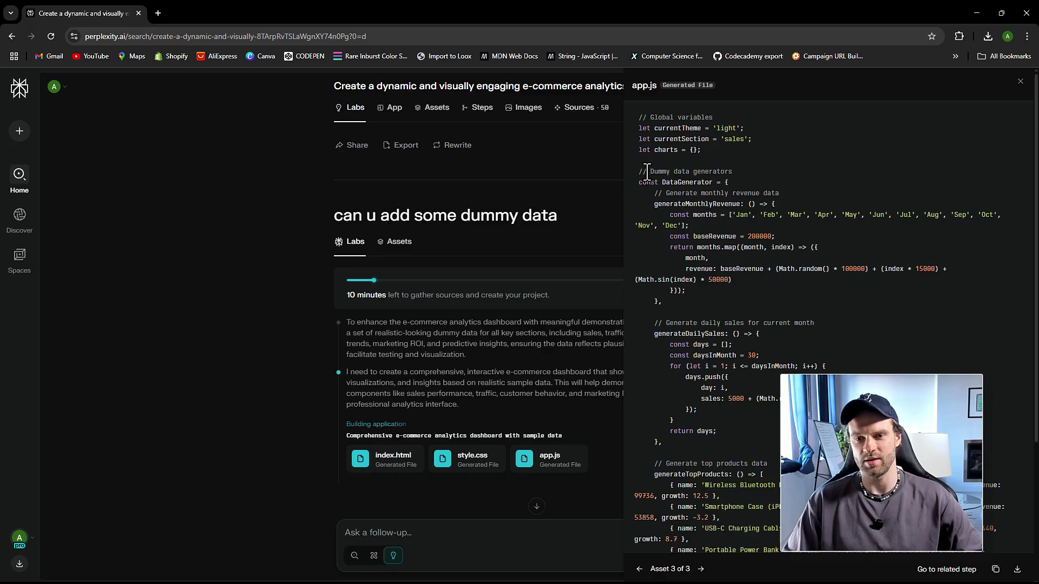
pyautogui.moveTo(651, 171); pyautogui.dragTo(727, 171)
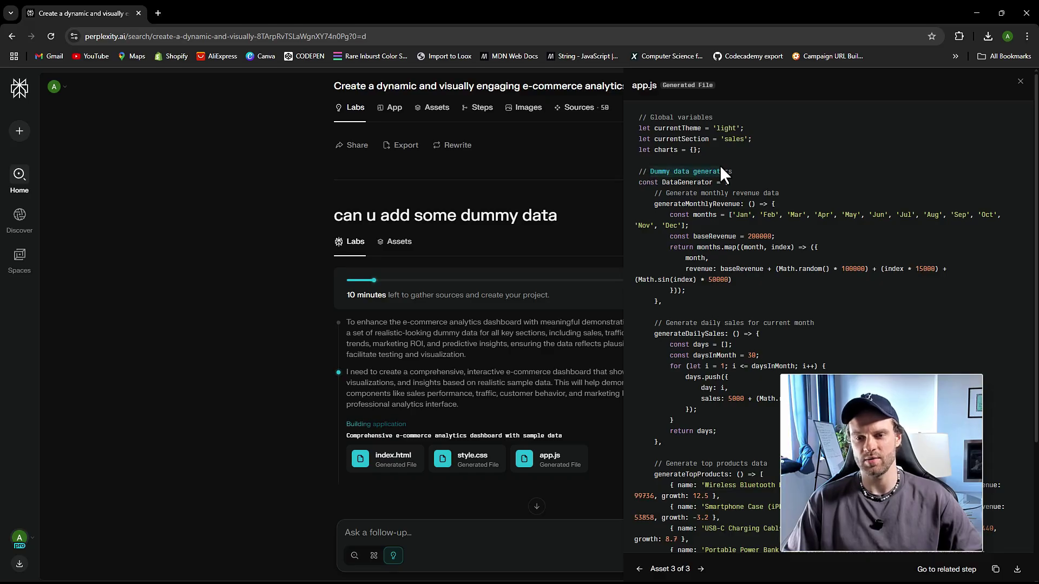
pyautogui.click(711, 196)
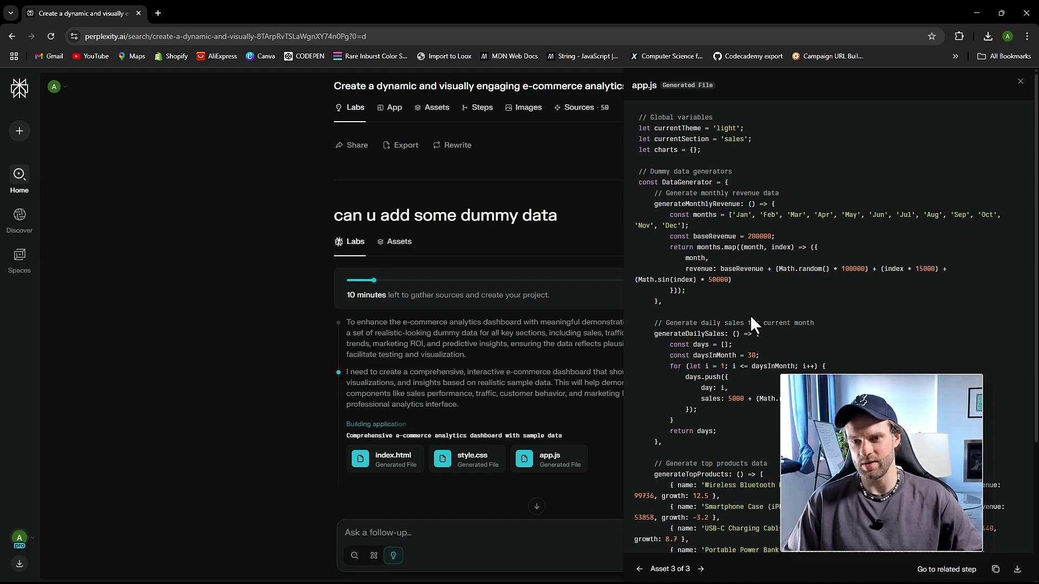
pyautogui.scroll(-4, 750, 315)
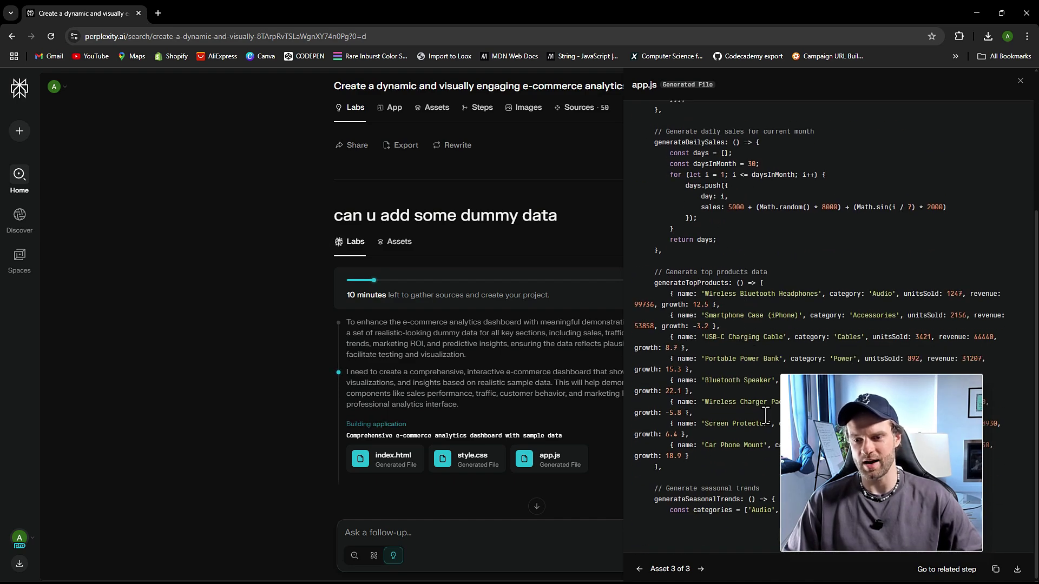
pyautogui.scroll(-15, 744, 398)
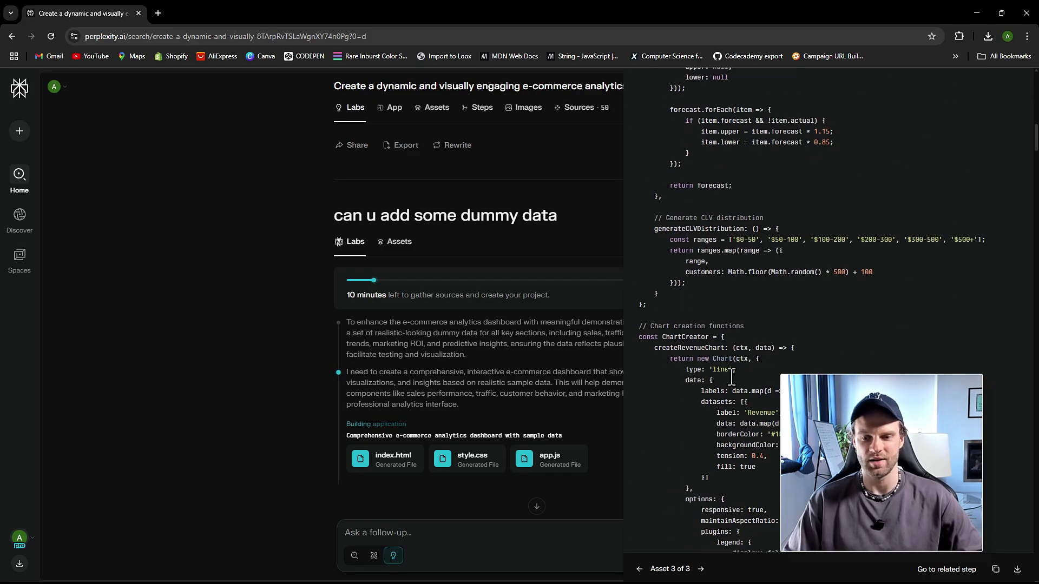
pyautogui.scroll(-9, 719, 422)
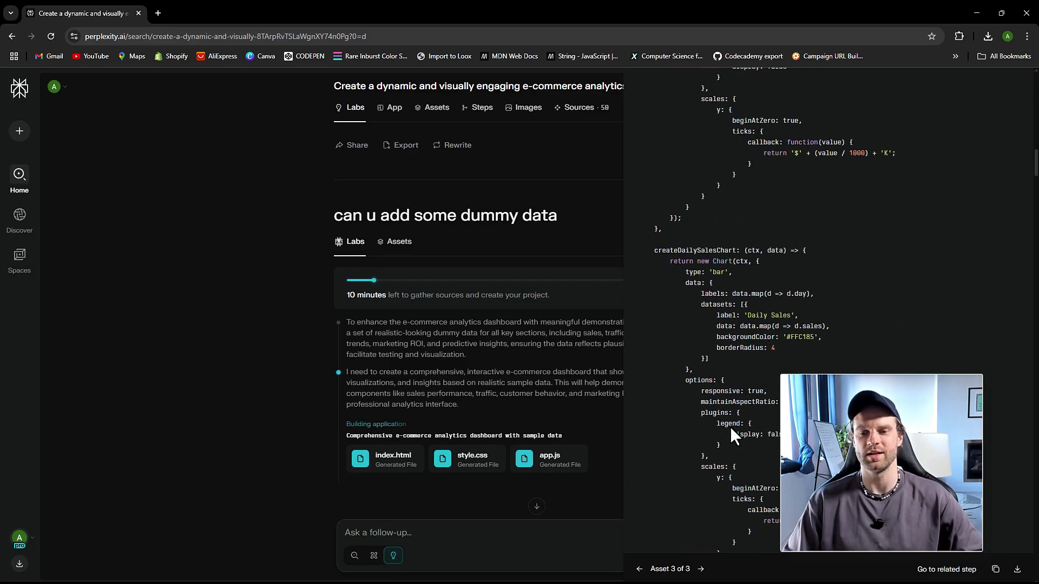
pyautogui.scroll(3, 746, 433)
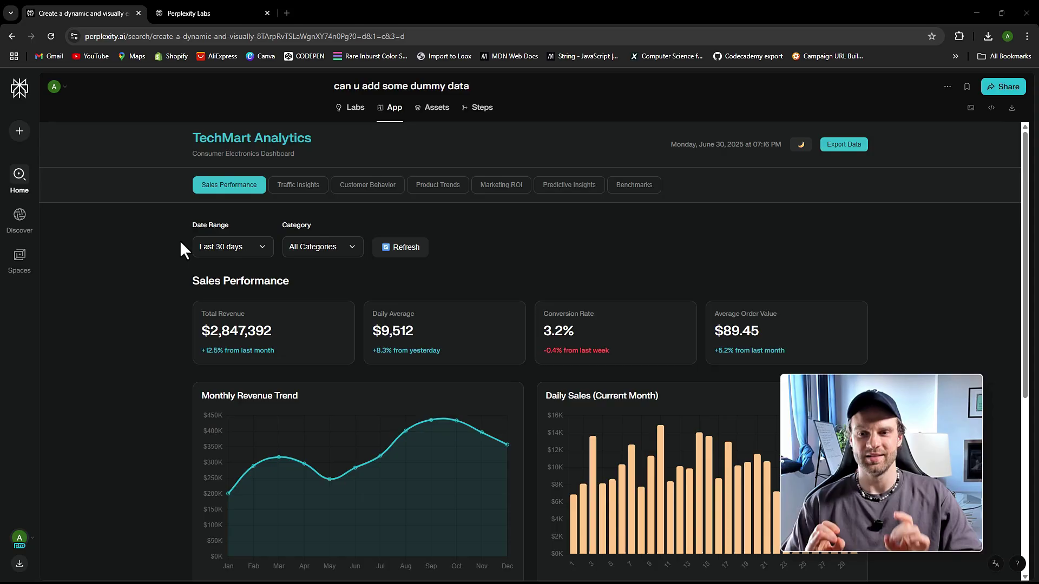
pyautogui.click(801, 145)
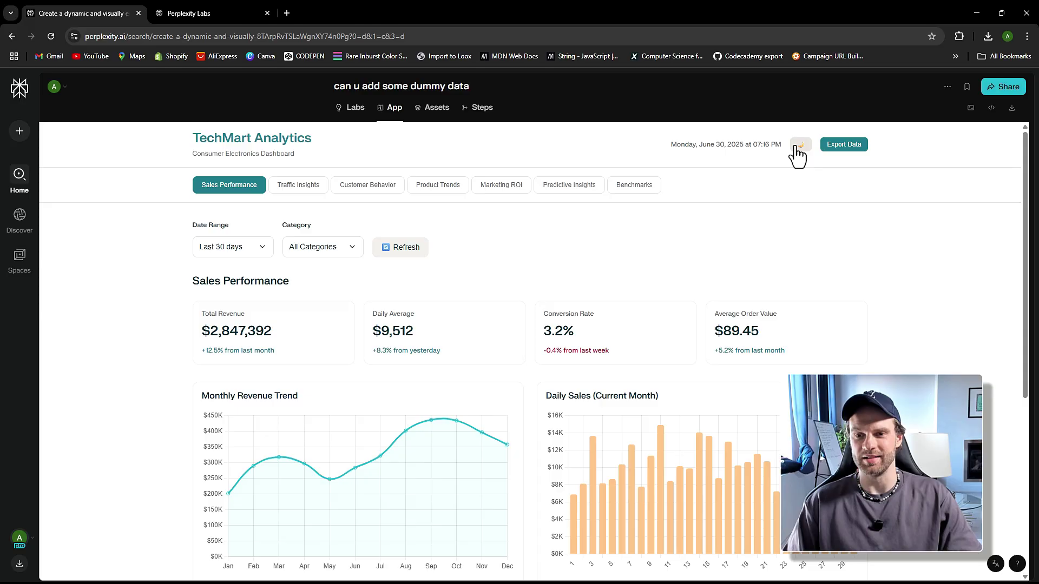
pyautogui.click(801, 145)
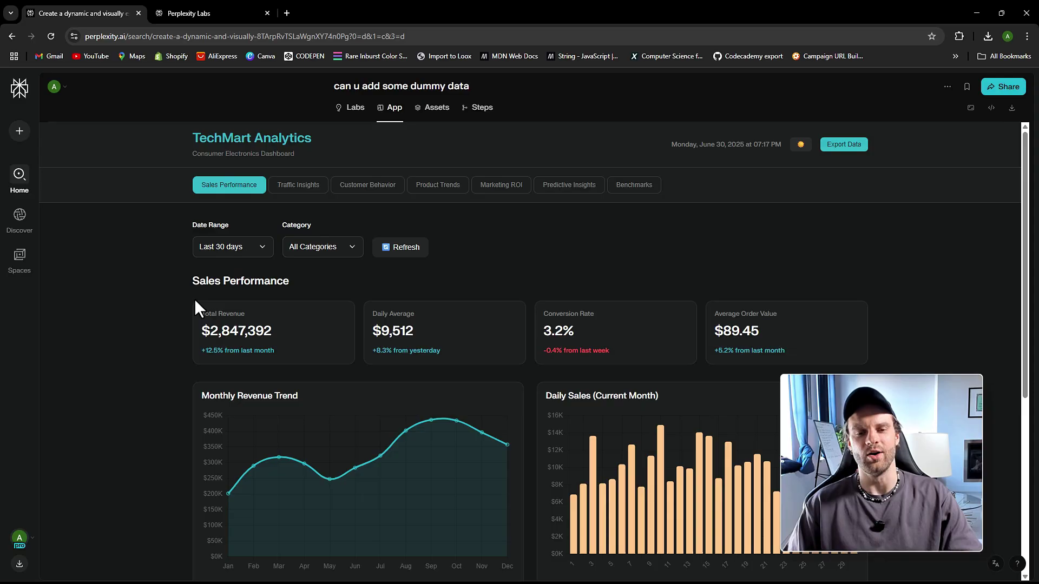
pyautogui.scroll(-4, 187, 308)
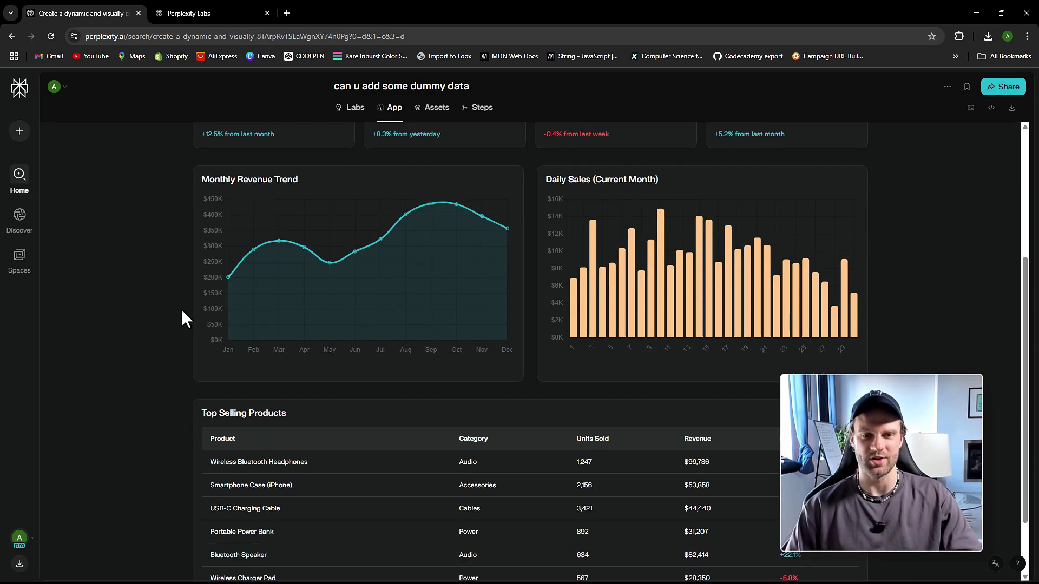
pyautogui.scroll(-2, 194, 319)
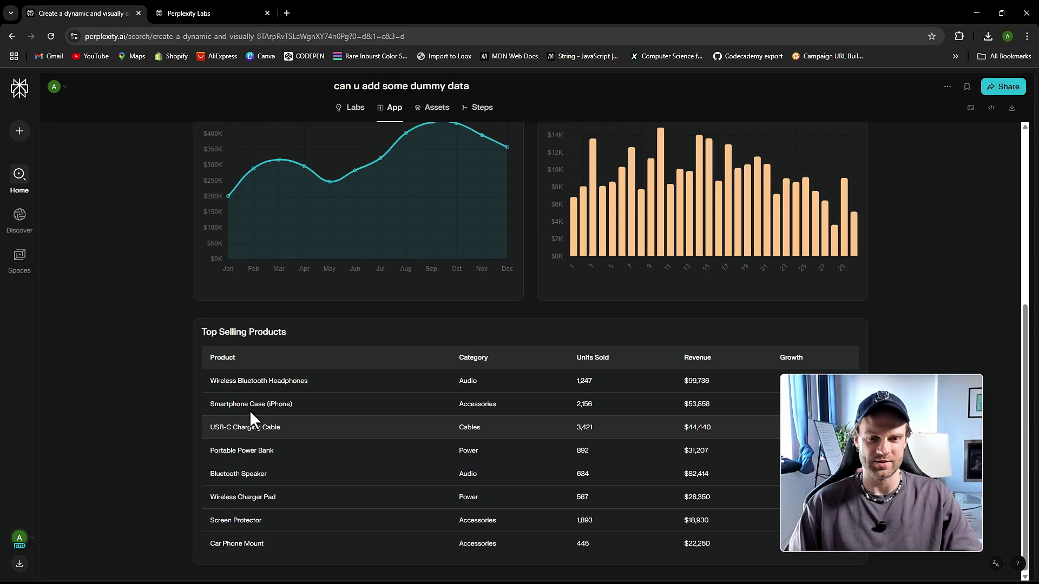
pyautogui.scroll(6, 249, 410)
pyautogui.click(247, 249)
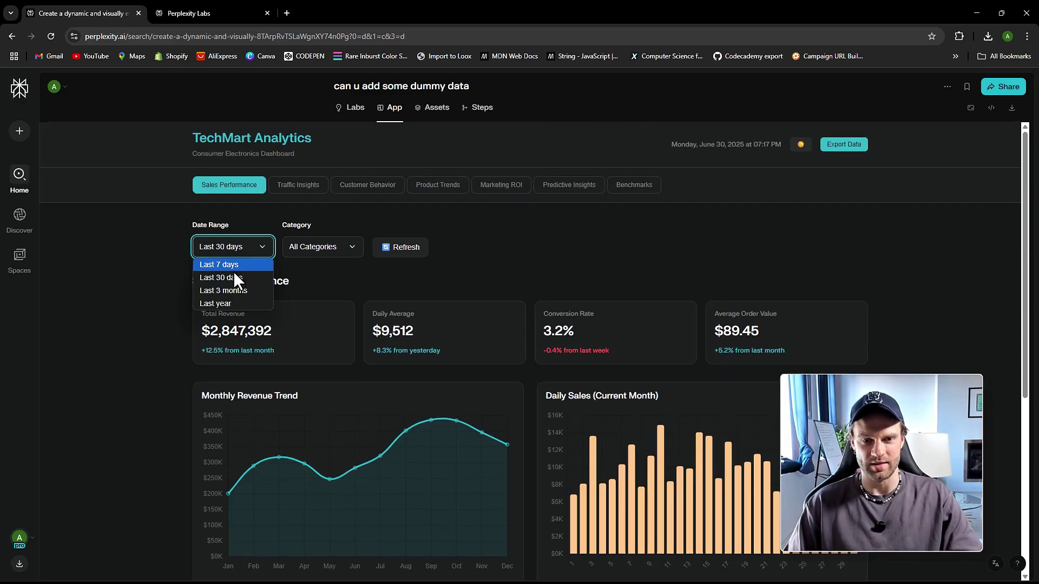
pyautogui.click(229, 249)
pyautogui.click(228, 251)
pyautogui.click(229, 266)
pyautogui.click(232, 247)
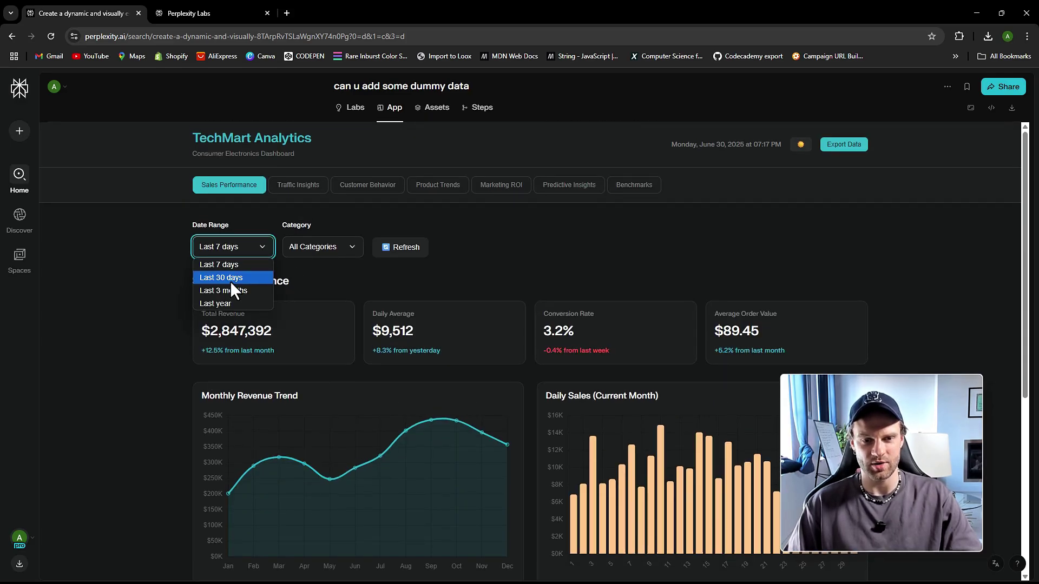
pyautogui.click(229, 278)
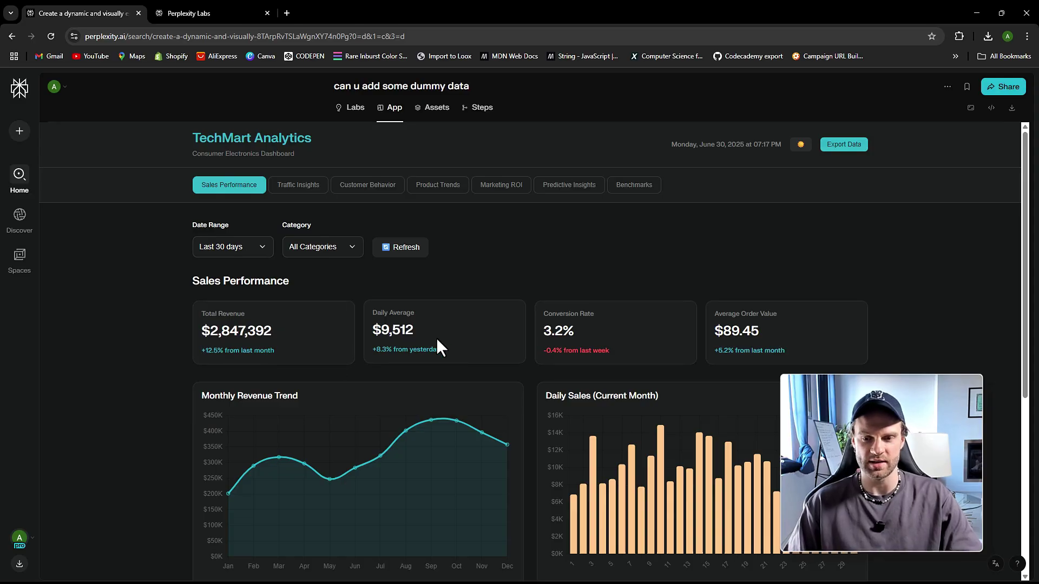
# Look over the Traffic Insights and Customer Behavior charts of TechMart Analytics.
pyautogui.click(298, 187)
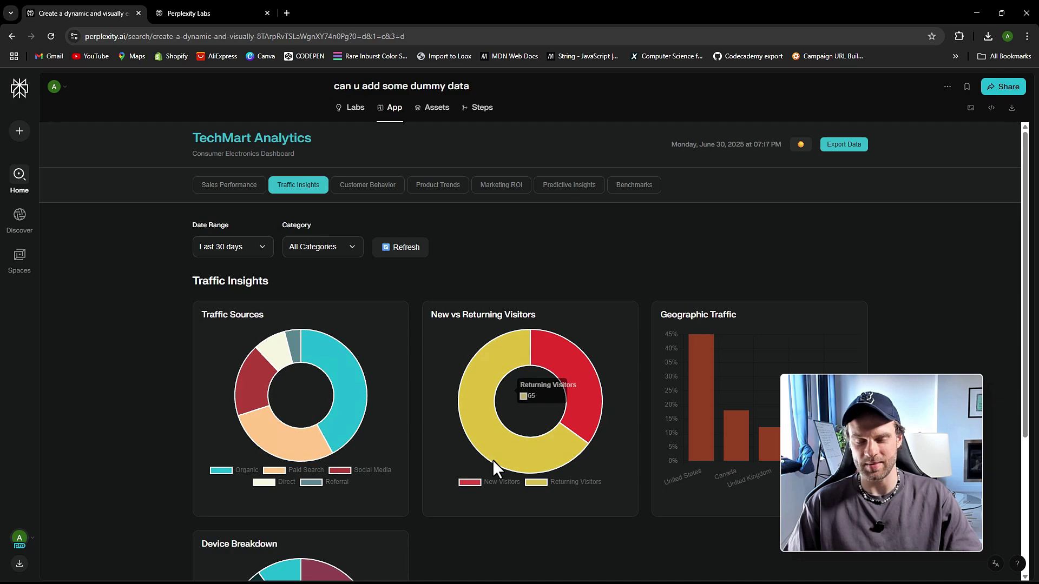
pyautogui.scroll(-1, 292, 466)
pyautogui.scroll(-3, 292, 466)
pyautogui.scroll(4, 300, 327)
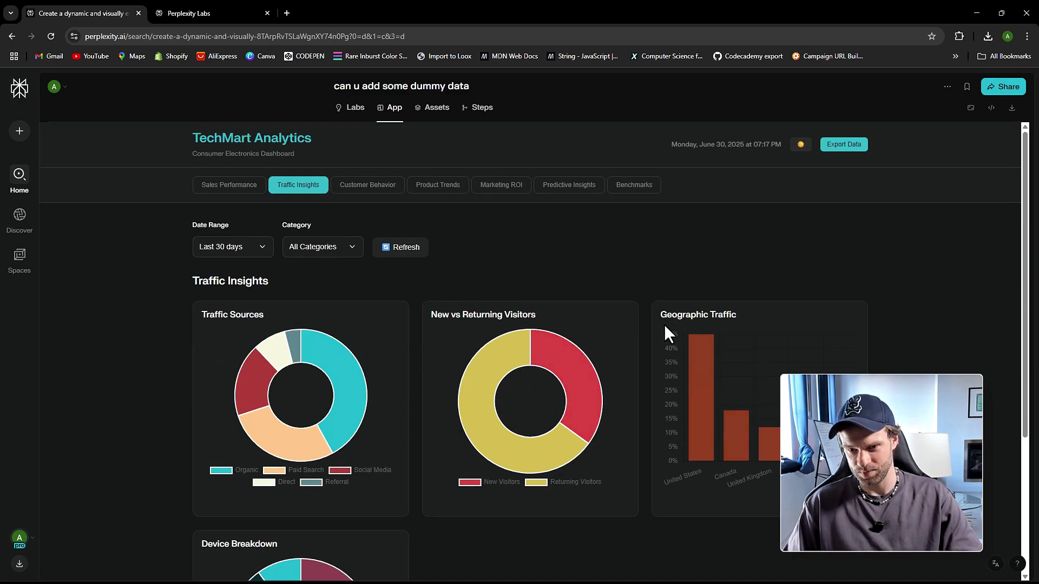
pyautogui.moveTo(690, 339)
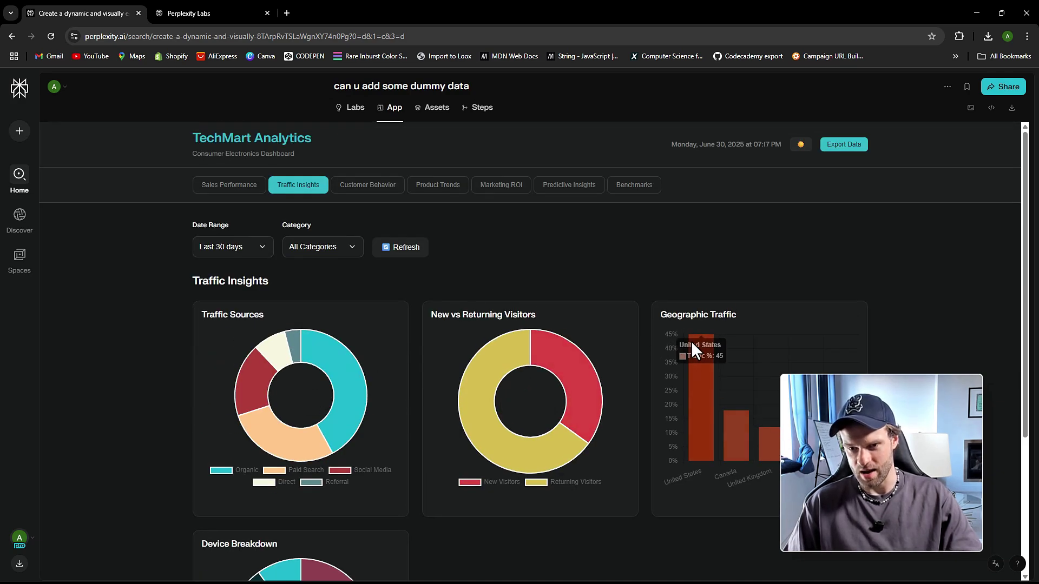
pyautogui.click(351, 192)
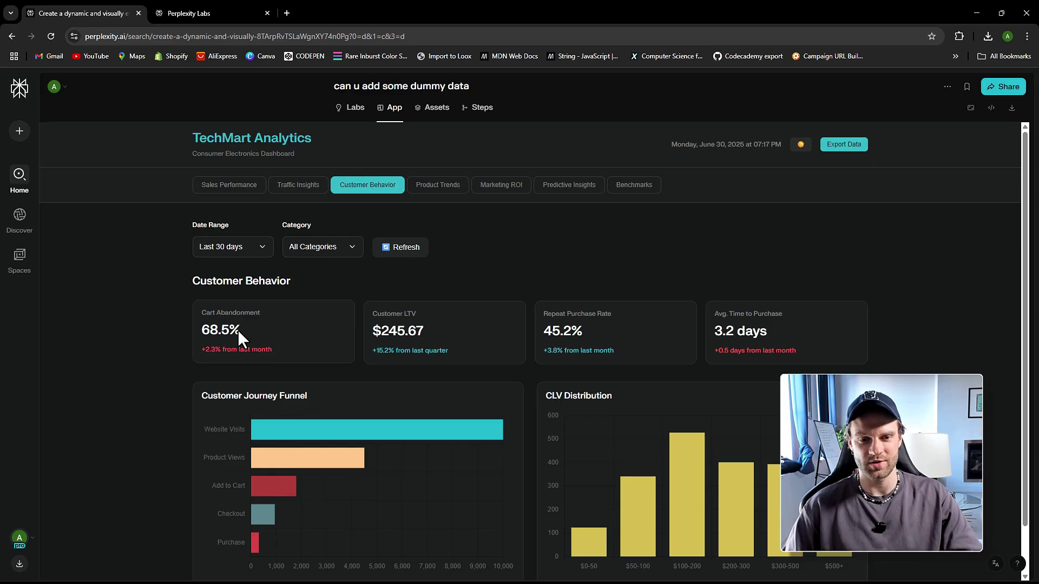
pyautogui.scroll(-1, 238, 331)
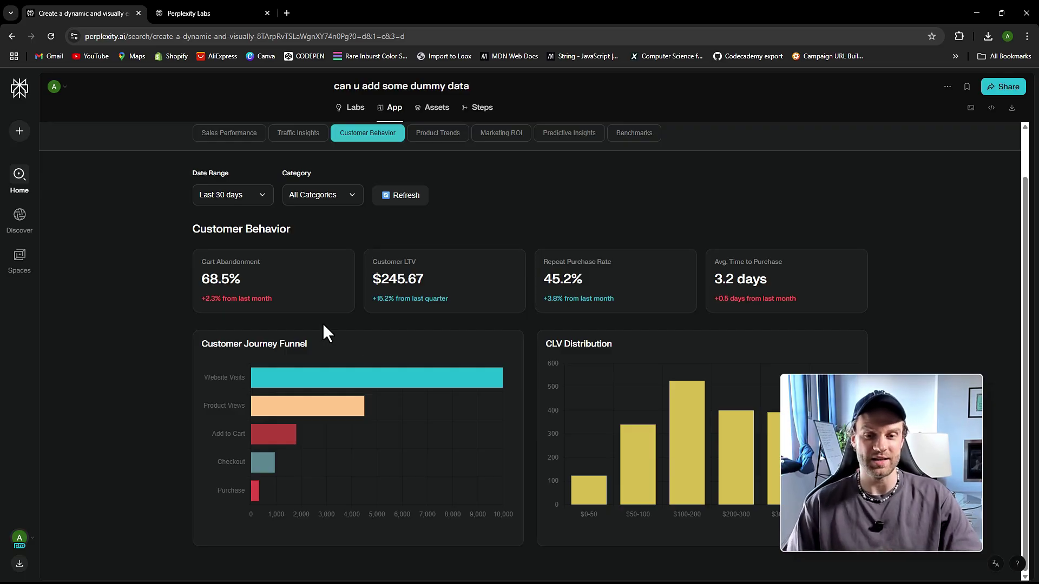
pyautogui.scroll(1, 415, 352)
# Switch to the Product Trends page and scan its charts.
pyautogui.click(437, 185)
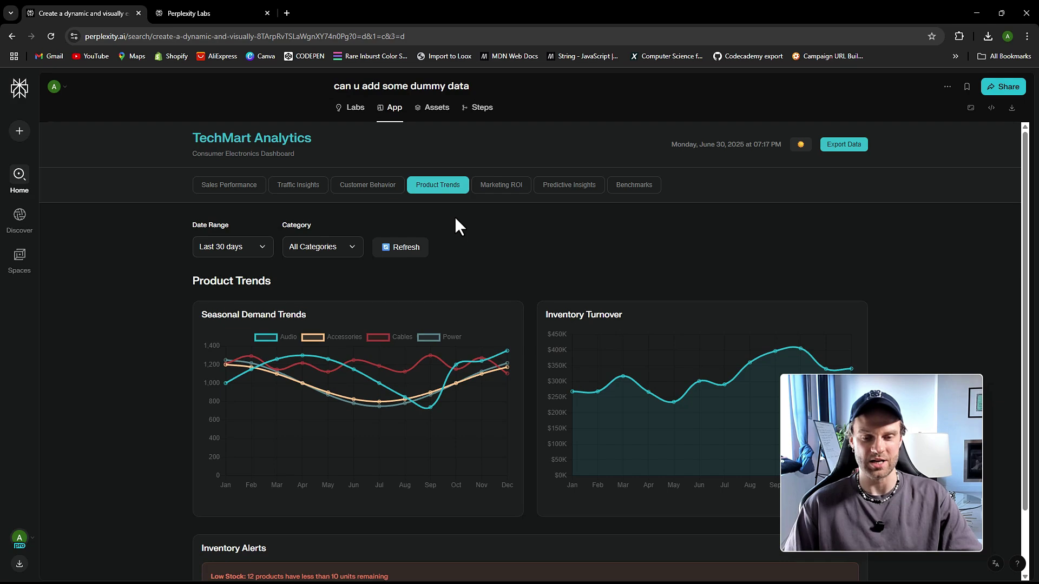
pyautogui.scroll(-1, 466, 255)
pyautogui.scroll(1, 497, 292)
# Browse the Marketing ROI page's ROAS, ad spend versus revenue and email charts.
pyautogui.click(493, 187)
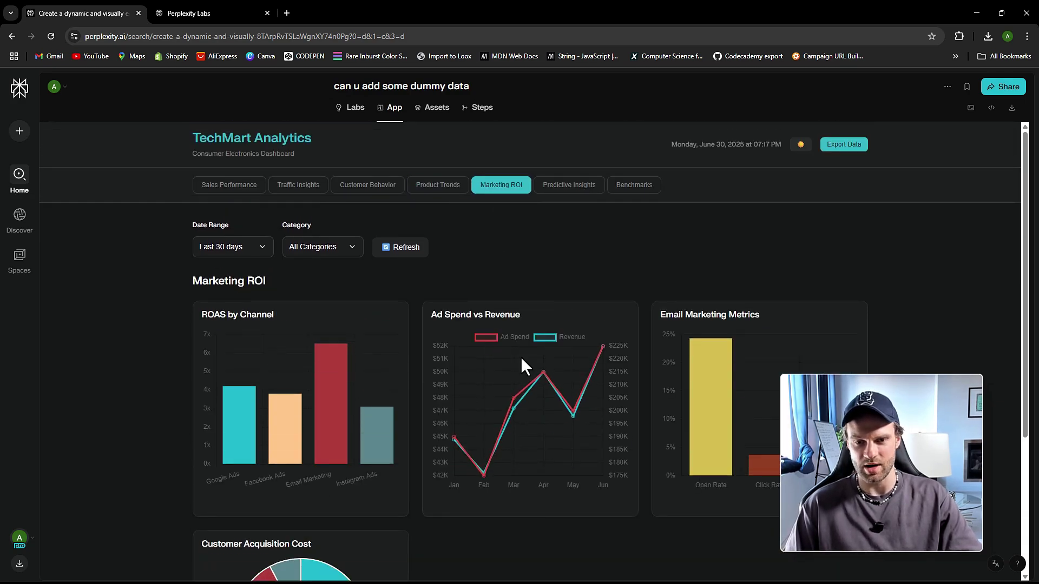
pyautogui.scroll(-1, 303, 353)
pyautogui.scroll(-1, 514, 298)
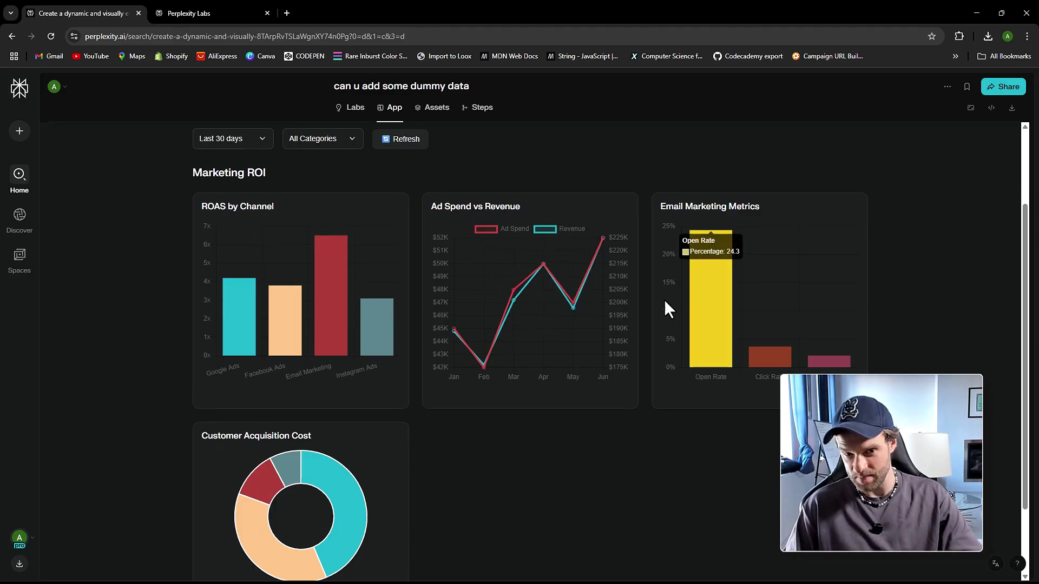
pyautogui.scroll(-1, 665, 309)
pyautogui.scroll(2, 706, 324)
pyautogui.moveTo(670, 263); pyautogui.dragTo(753, 260)
pyautogui.click(754, 292)
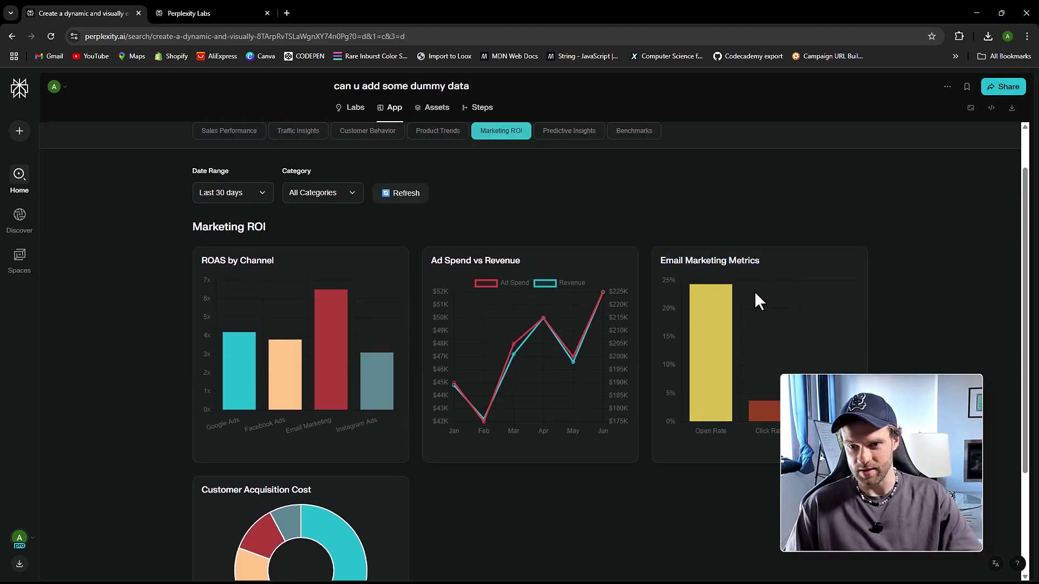
pyautogui.scroll(-2, 254, 394)
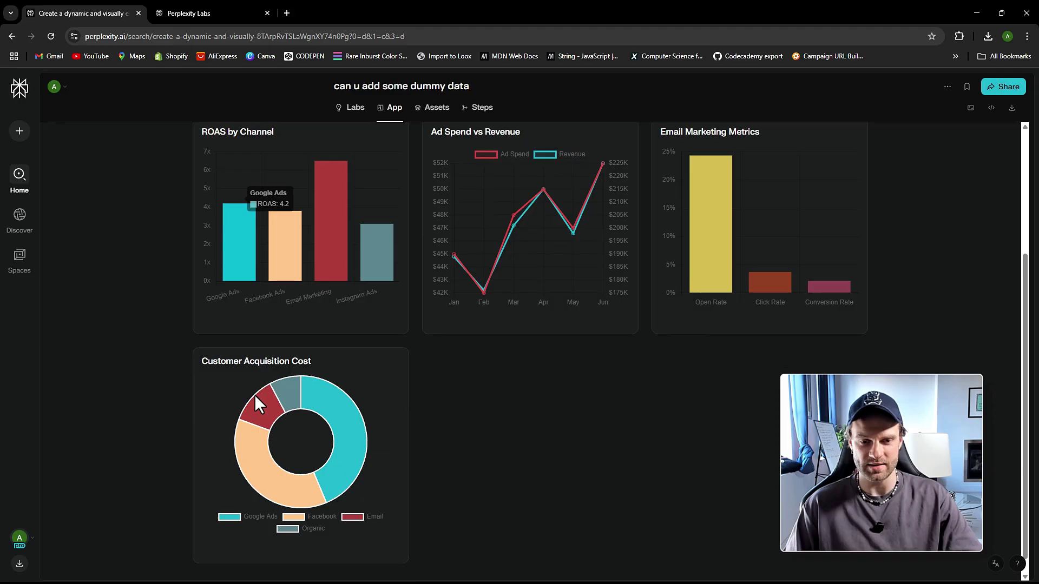
pyautogui.scroll(3, 251, 419)
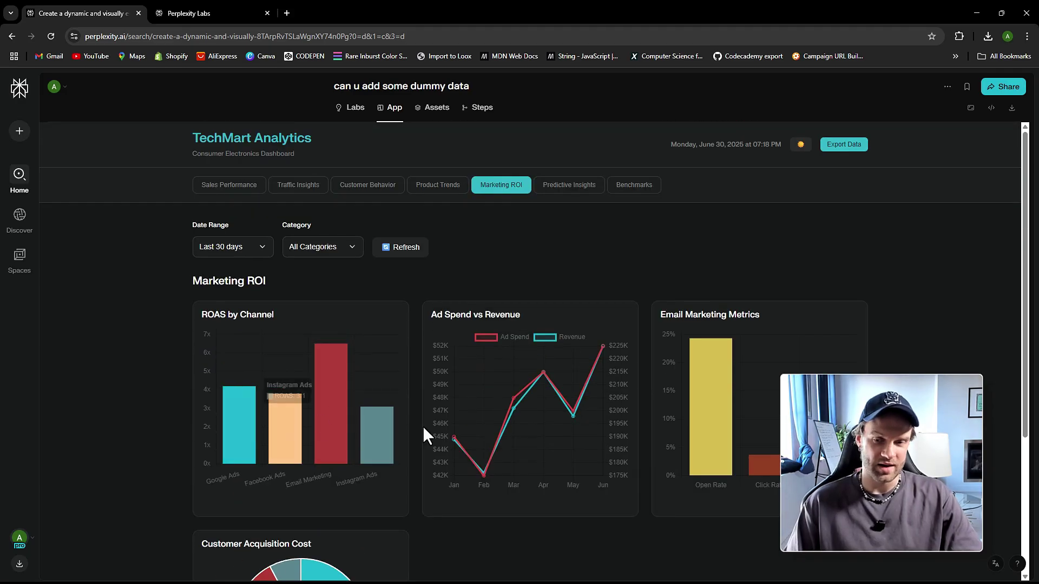
# Review the Predictive Insights and Benchmarks pages, then focus the fresh Perplexity home prompt.
pyautogui.click(564, 189)
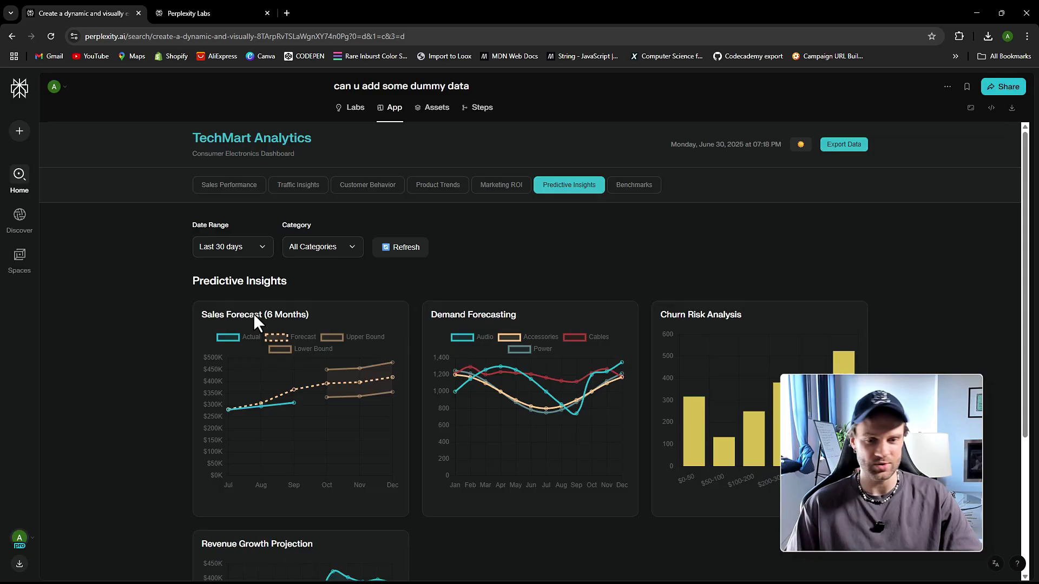
pyautogui.scroll(-2, 347, 368)
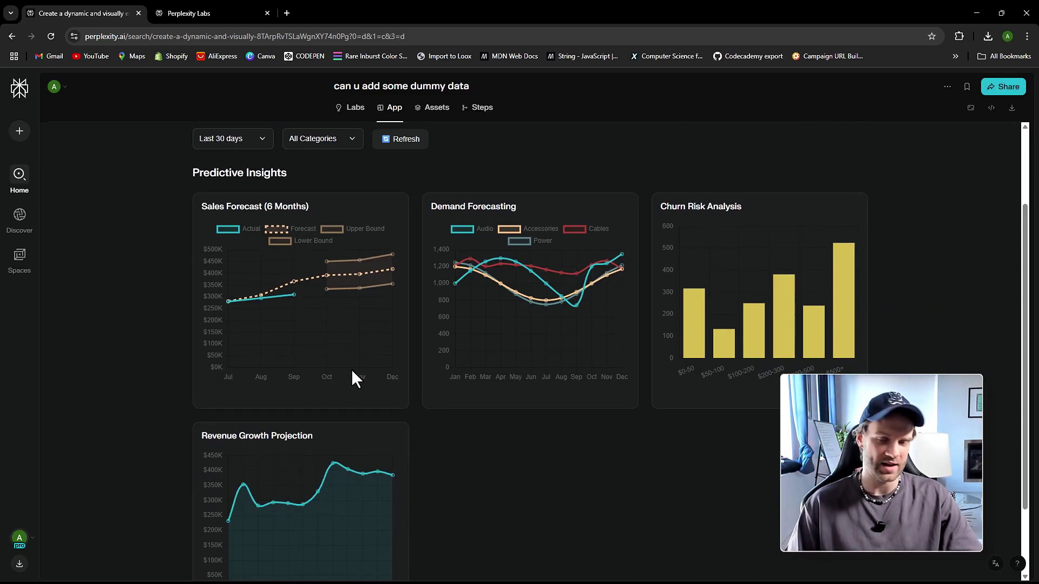
pyautogui.scroll(-2, 422, 443)
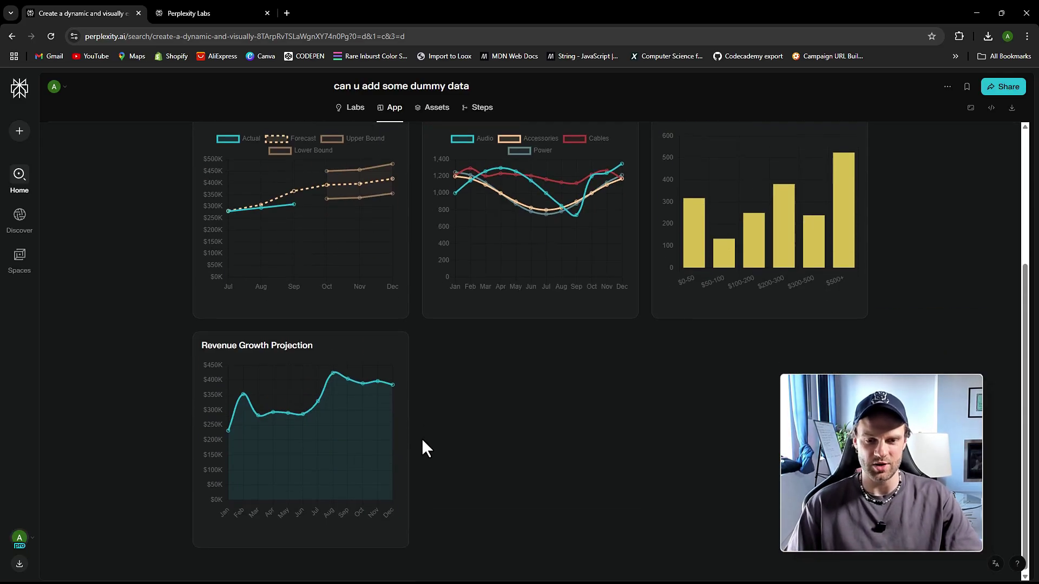
pyautogui.scroll(4, 583, 325)
pyautogui.click(622, 193)
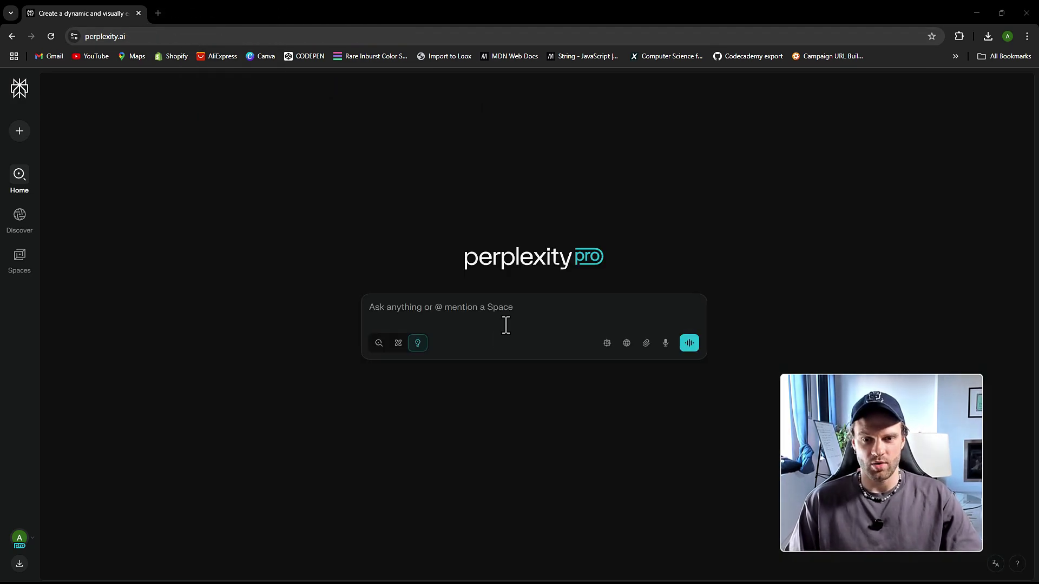
pyautogui.click(507, 326)
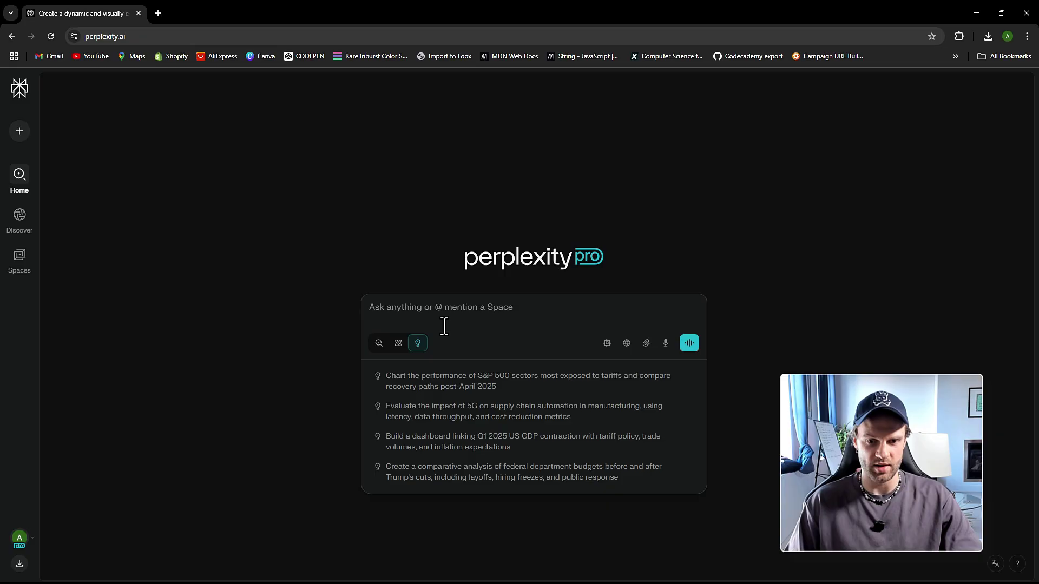
# Paste the Tetris game prompt, correct 'liek' to 'like', extend the ending, and submit.
pyautogui.write('create a simple tetris liek game with effects and sounds effects but more modern version')
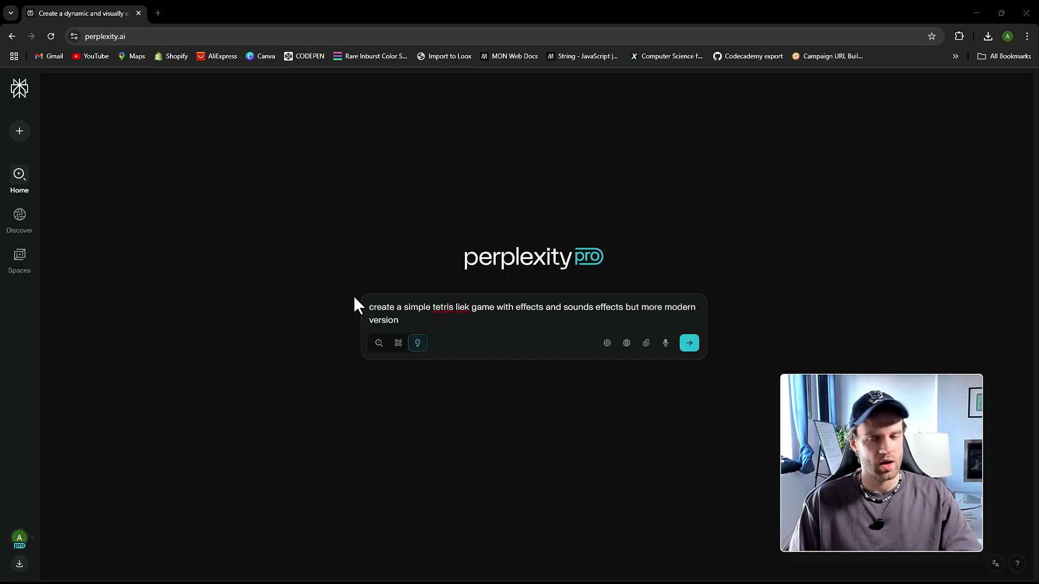
pyautogui.click(468, 309)
pyautogui.press('BackSpace')
pyautogui.press('BackSpace')
pyautogui.write('ke')
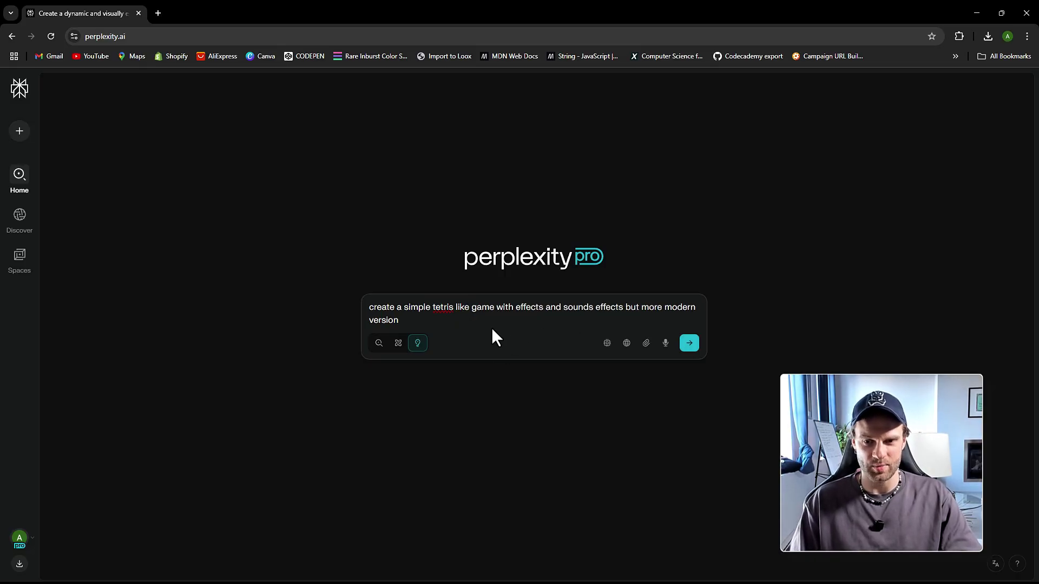
pyautogui.click(446, 325)
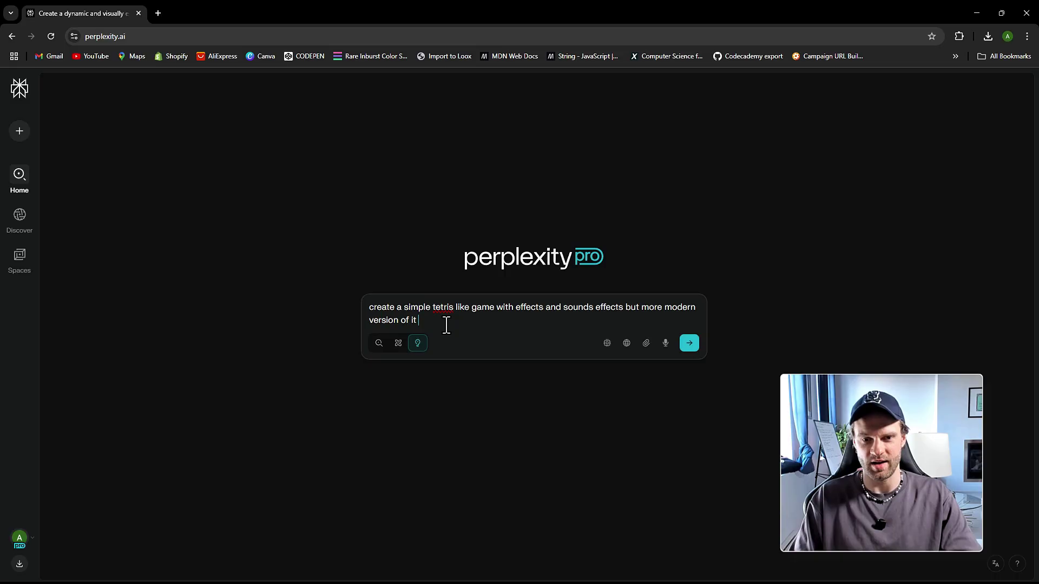
pyautogui.press('Return')
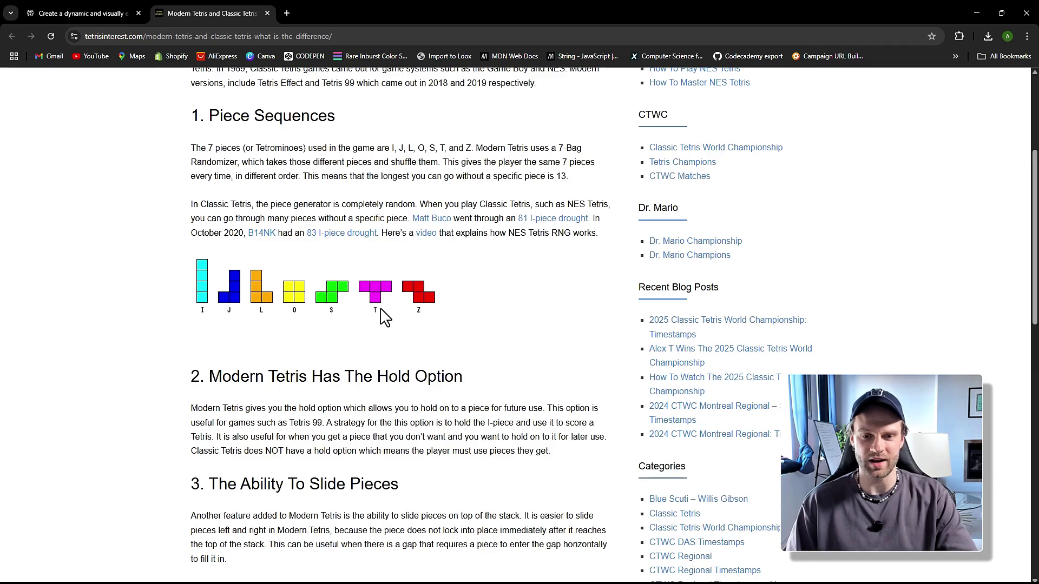
# Scroll the tetrisinterest.com Modern vs Classic Tetris article to its video, then return to Perplexity.
pyautogui.scroll(-10, 303, 328)
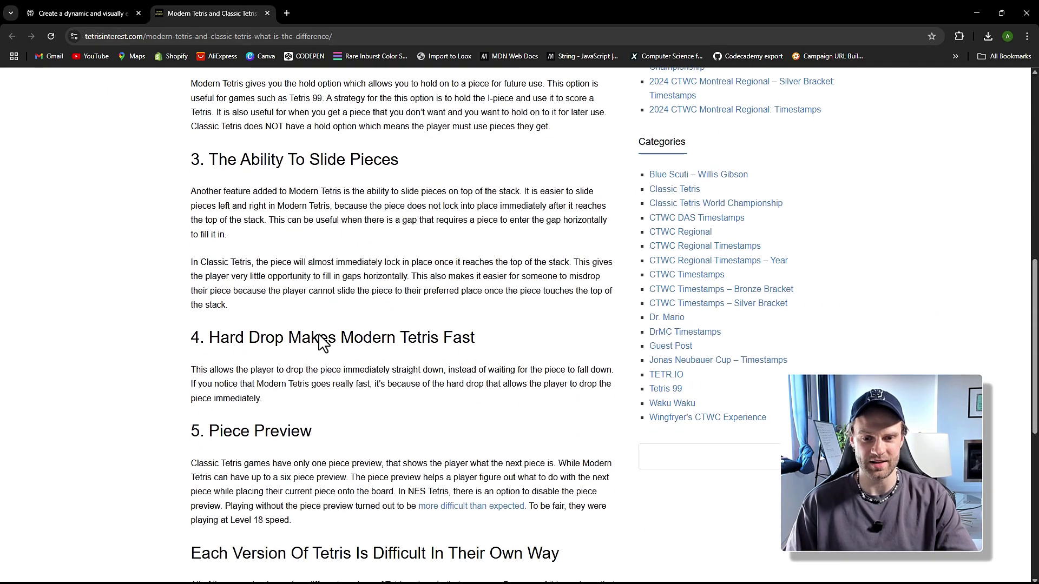
pyautogui.scroll(-4, 295, 336)
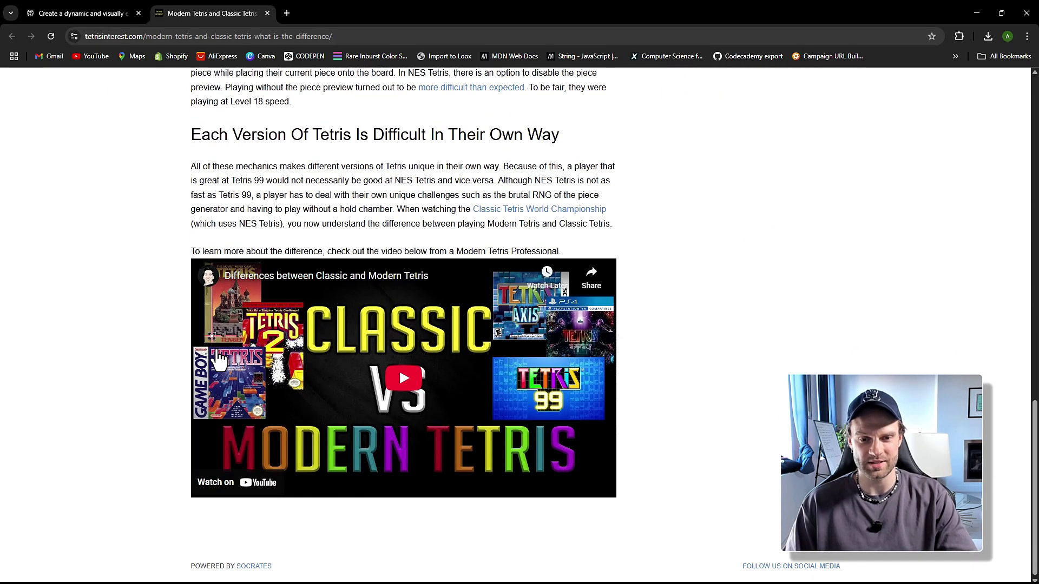
pyautogui.click(106, 12)
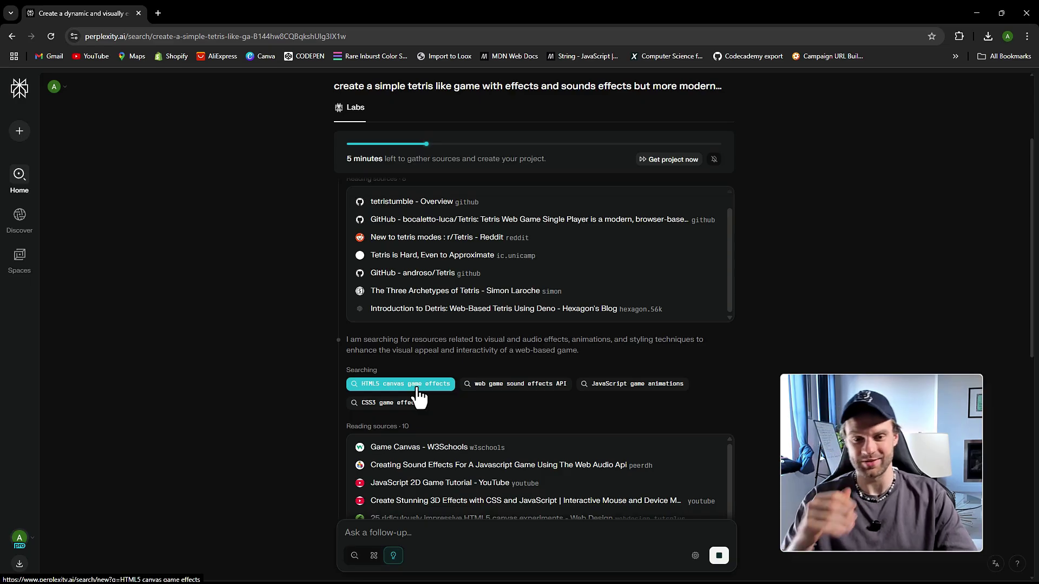
# Scroll the index.html code down to the Touch Controls section and script tag.
pyautogui.scroll(-3, 84, 251)
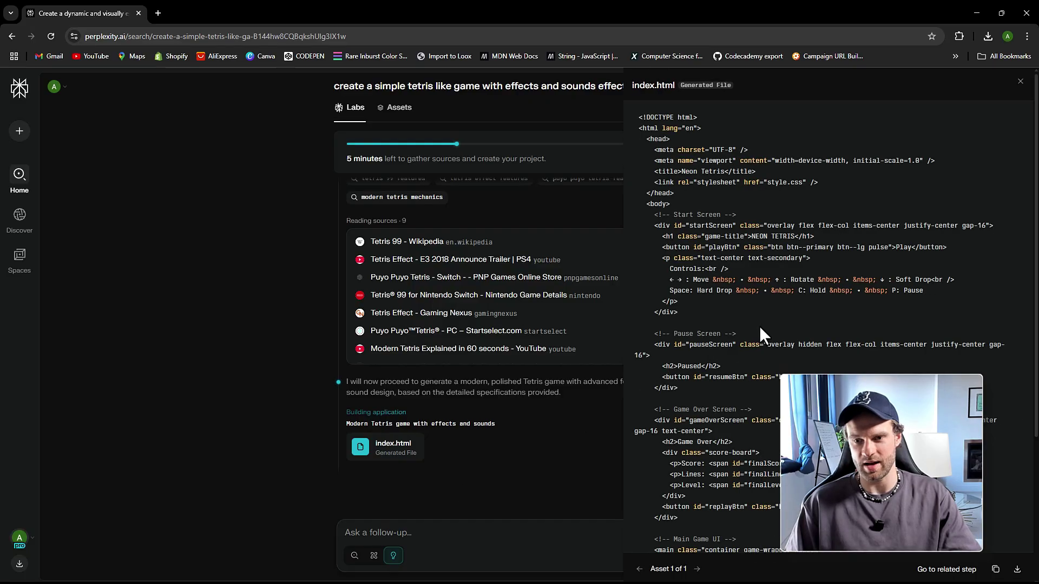
pyautogui.scroll(-4, 776, 262)
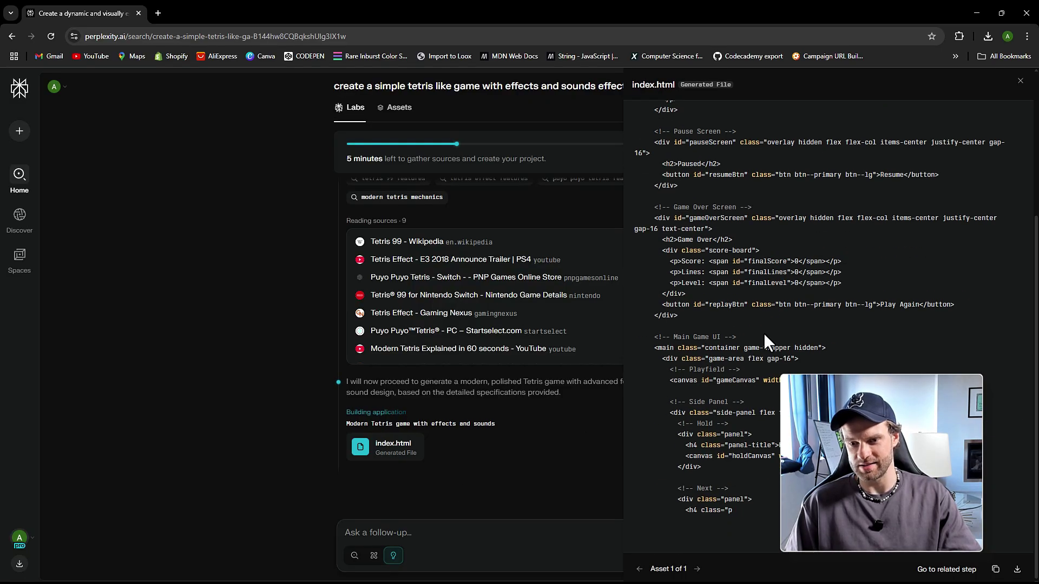
pyautogui.scroll(-4, 764, 333)
pyautogui.scroll(-3, 909, 340)
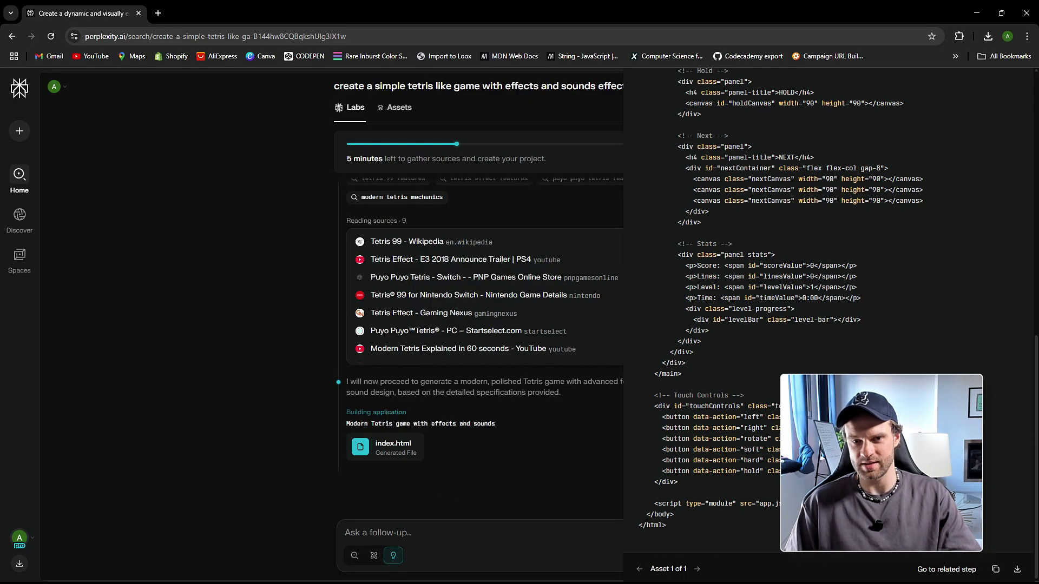
# Close the index.html code view and show the Neon Tetris app preview.
pyautogui.click(233, 307)
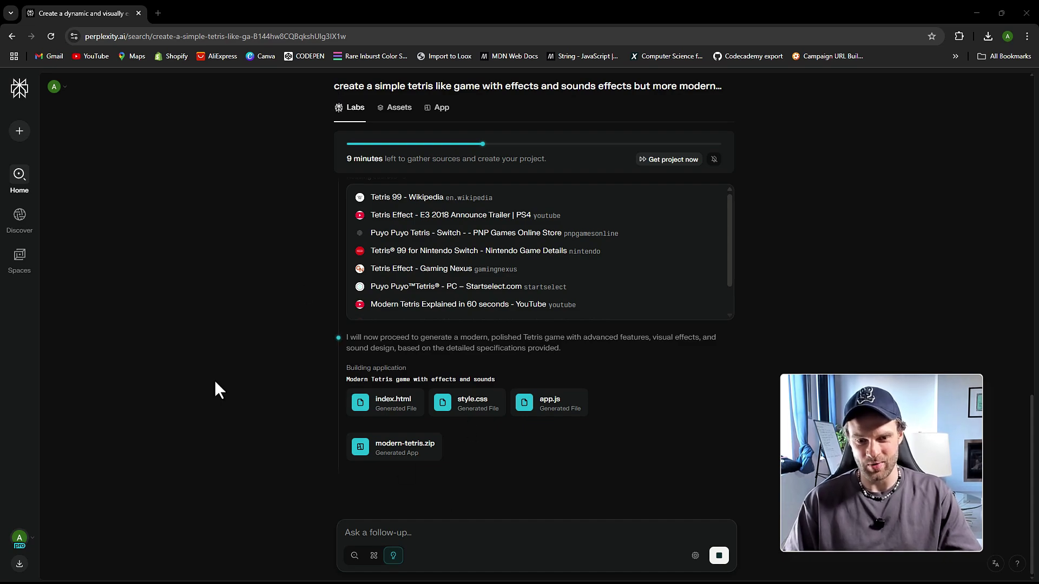
pyautogui.click(398, 457)
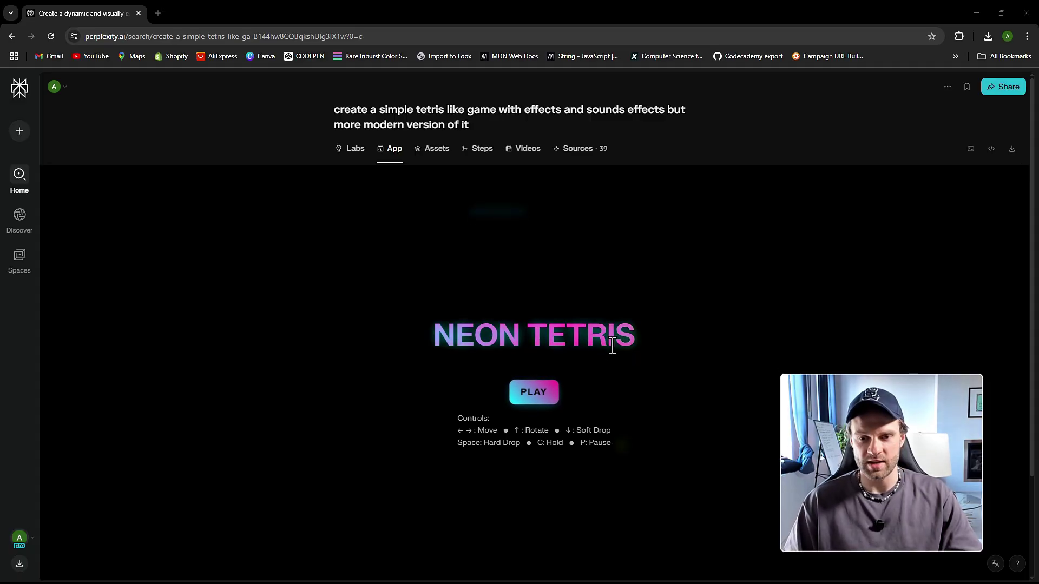
# Start a Neon Tetris game and guide the cyan bar down to the floor.
pyautogui.click(542, 399)
pyautogui.press('Left')
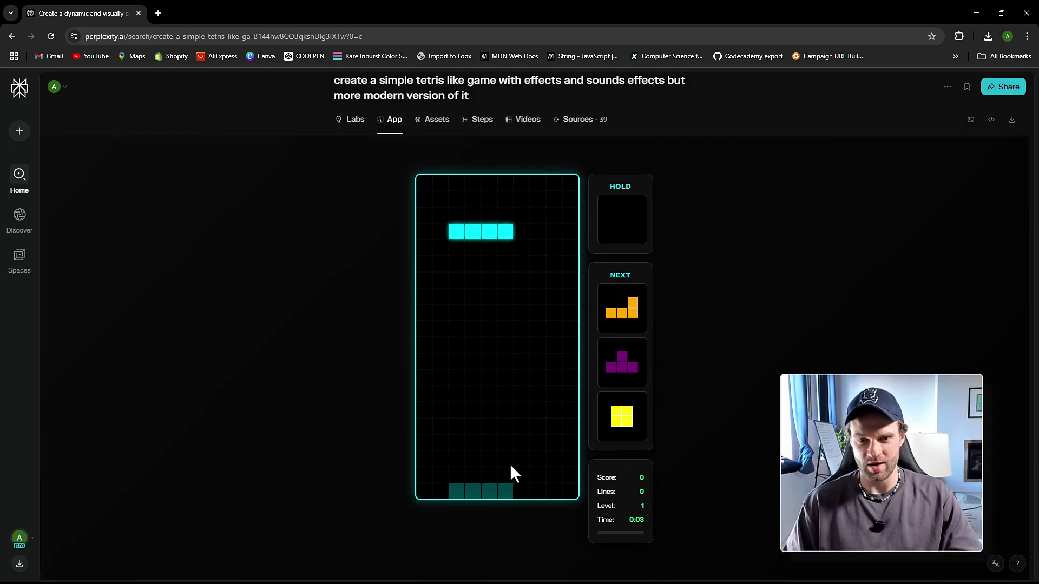
pyautogui.press('Right')
pyautogui.press('Right')
pyautogui.press('Right')
pyautogui.press('Left')
pyautogui.press('Left')
pyautogui.press('Left')
pyautogui.press('Right')
pyautogui.press('Right')
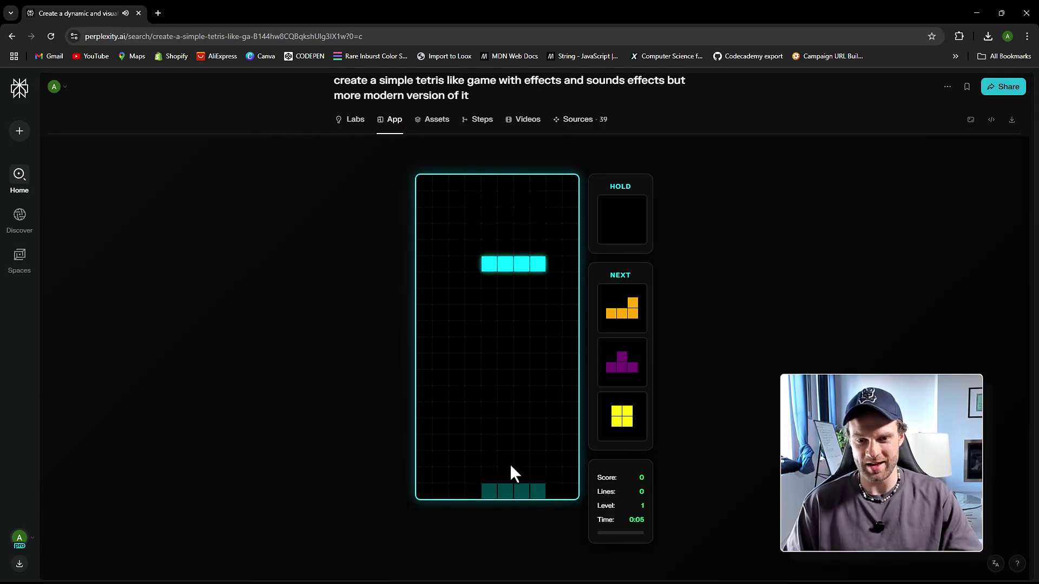
pyautogui.press('Left')
pyautogui.press('Left')
pyautogui.press('Down')
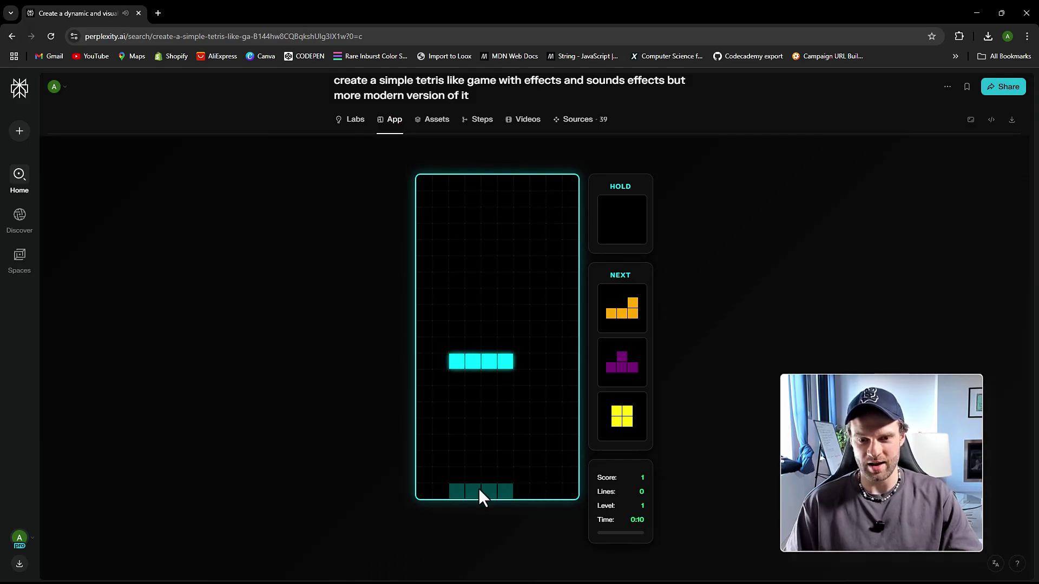
pyautogui.press('Right')
pyautogui.press('Right')
pyautogui.press('Left')
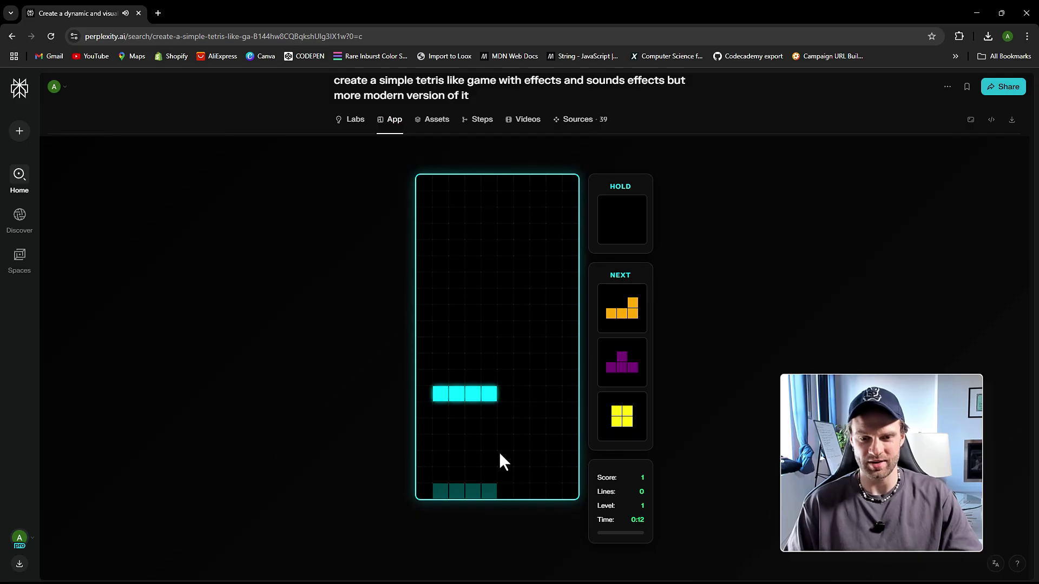
pyautogui.press('Left')
pyautogui.press('Right')
pyautogui.press('Left')
pyautogui.press('Down')
pyautogui.press('Down')
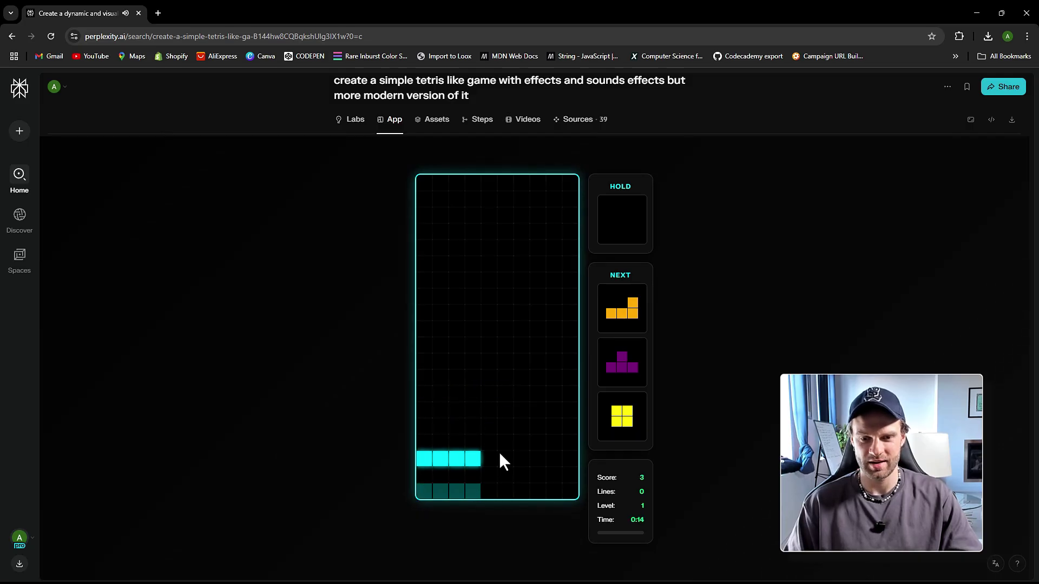
pyautogui.press('Down')
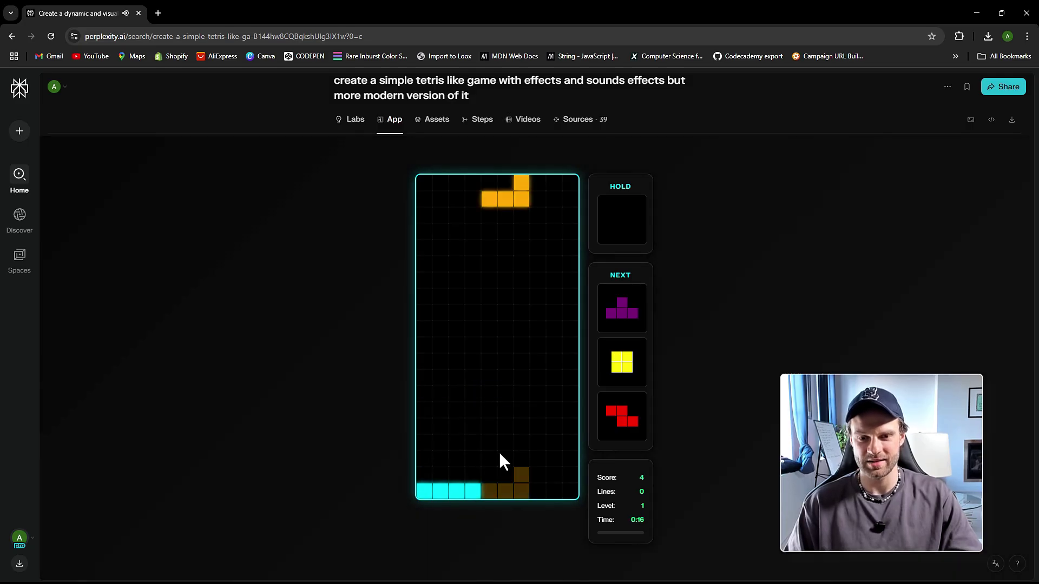
# Lock the orange L piece, then drop the purple T to clear the bottom line.
pyautogui.press('Down')
pyautogui.press('Down')
pyautogui.press('Down')
pyautogui.press('Down')
pyautogui.press('Down')
pyautogui.press('Down')
pyautogui.press('Down')
pyautogui.press('Down')
pyautogui.press('Down')
pyautogui.press('Down')
pyautogui.press('Right')
pyautogui.press('Right')
pyautogui.press('Right')
pyautogui.press('Down')
pyautogui.press('Down')
pyautogui.press('Down')
pyautogui.press('Down')
pyautogui.press('Down')
pyautogui.press('Down')
pyautogui.press('Down')
pyautogui.press('Down')
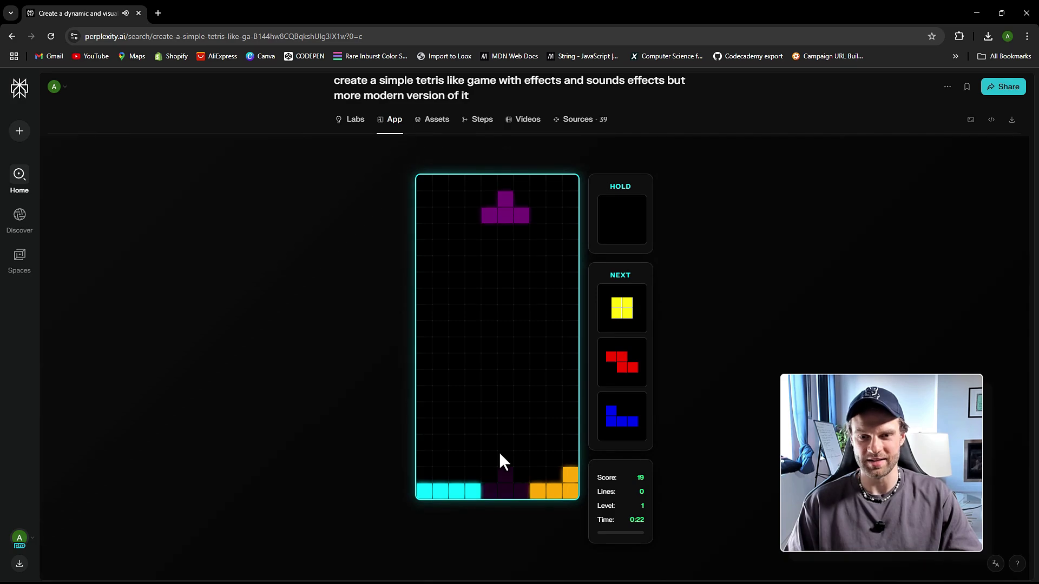
pyautogui.press('Down')
pyautogui.press('Down')
pyautogui.press('Down')
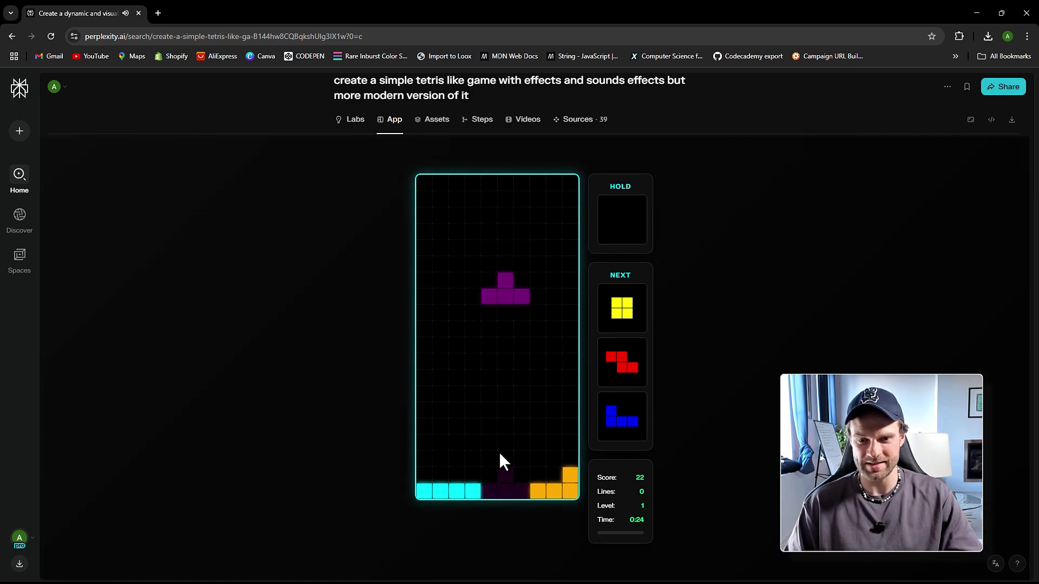
pyautogui.press('Down')
pyautogui.press('Down')
pyautogui.press('Down')
pyautogui.press('Down')
pyautogui.press('Down')
pyautogui.press('Down')
pyautogui.press('Down')
pyautogui.press('Down')
pyautogui.press('Down')
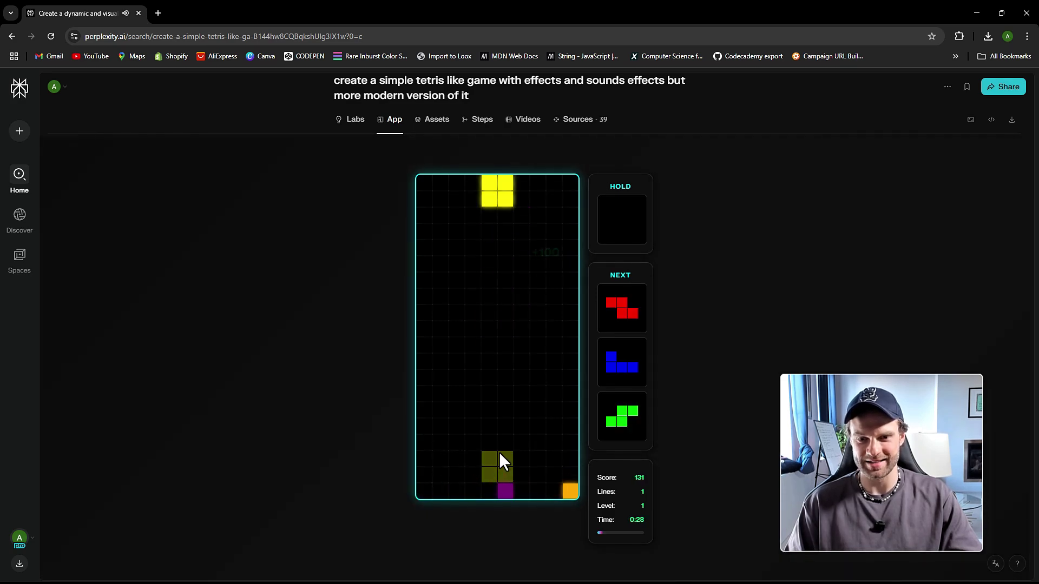
pyautogui.press('Left')
pyautogui.press('Left')
pyautogui.press('Left')
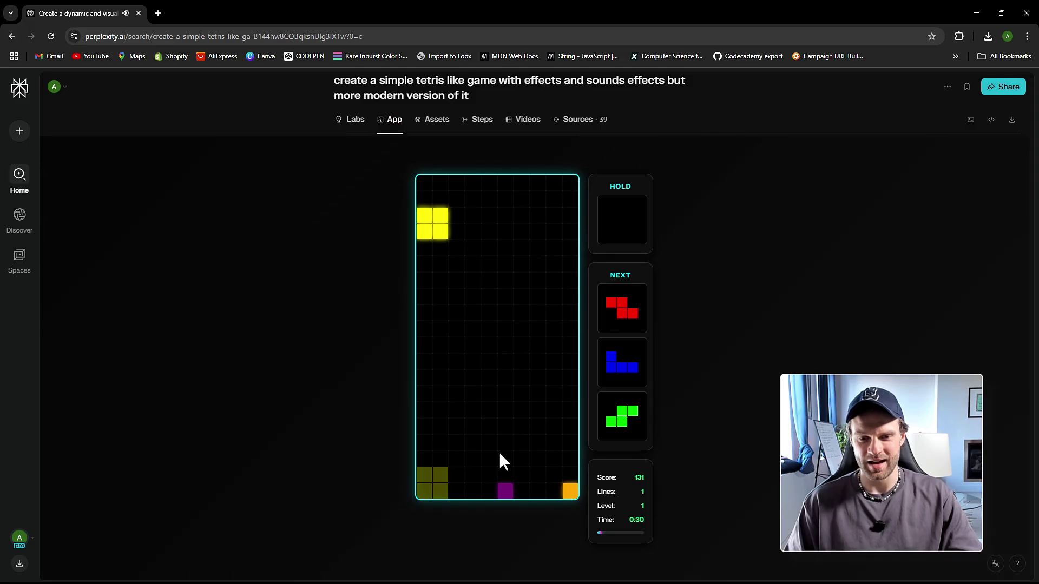
# Drop the yellow square against the left wall onto the stack.
pyautogui.press('Right')
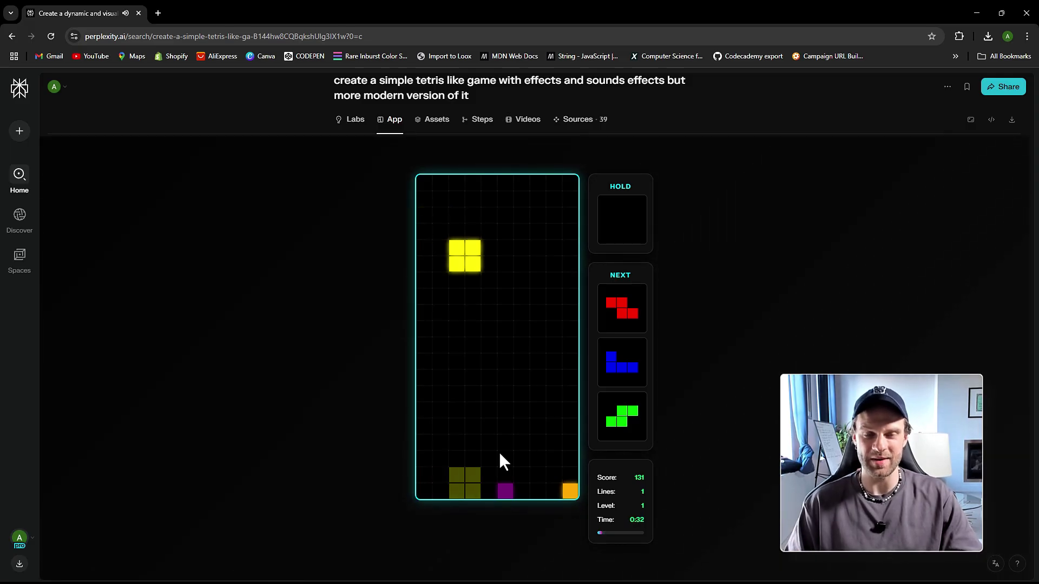
pyautogui.press('Right')
pyautogui.press('Right')
pyautogui.press('Left')
pyautogui.press('Left')
pyautogui.press('Left')
pyautogui.press('Left')
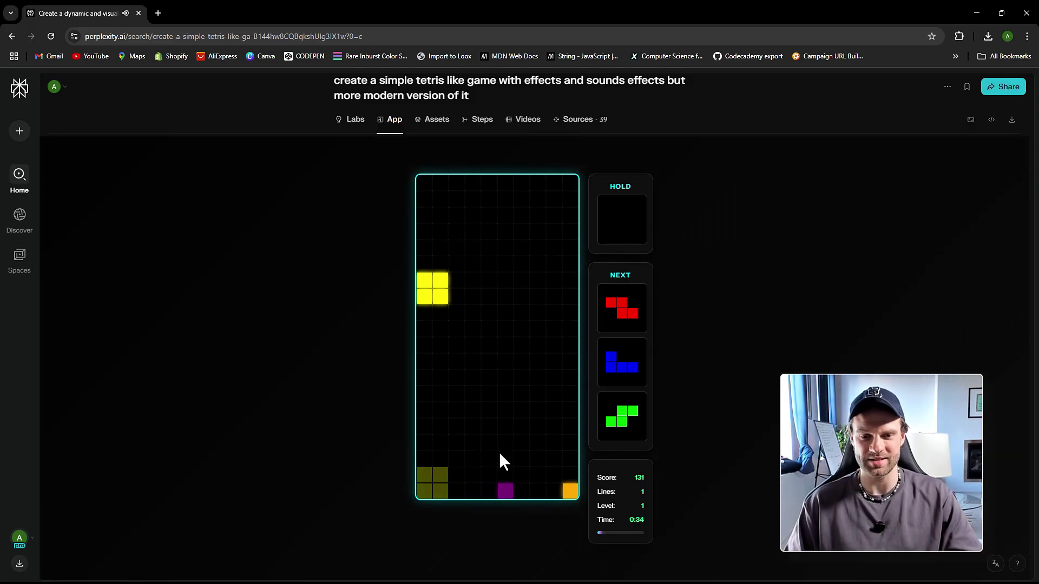
pyautogui.press('Down')
pyautogui.press('Down')
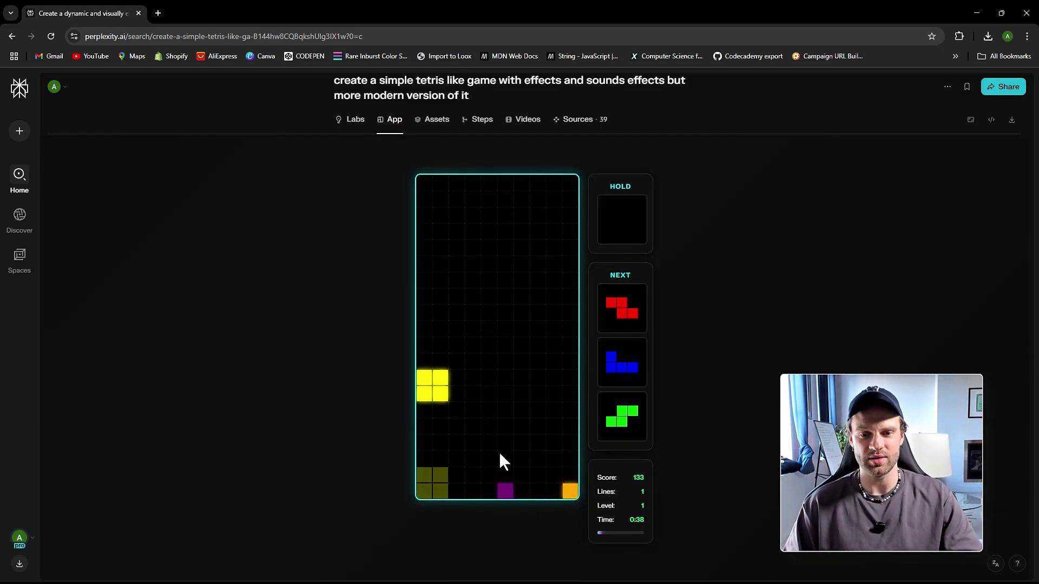
pyautogui.press('Down')
pyautogui.press('Down')
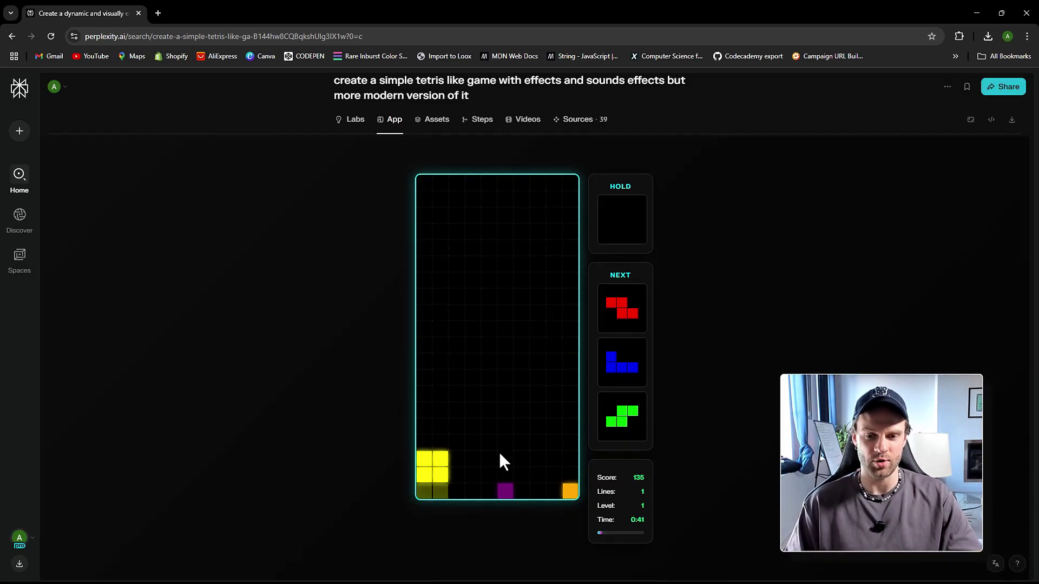
pyautogui.press('Down')
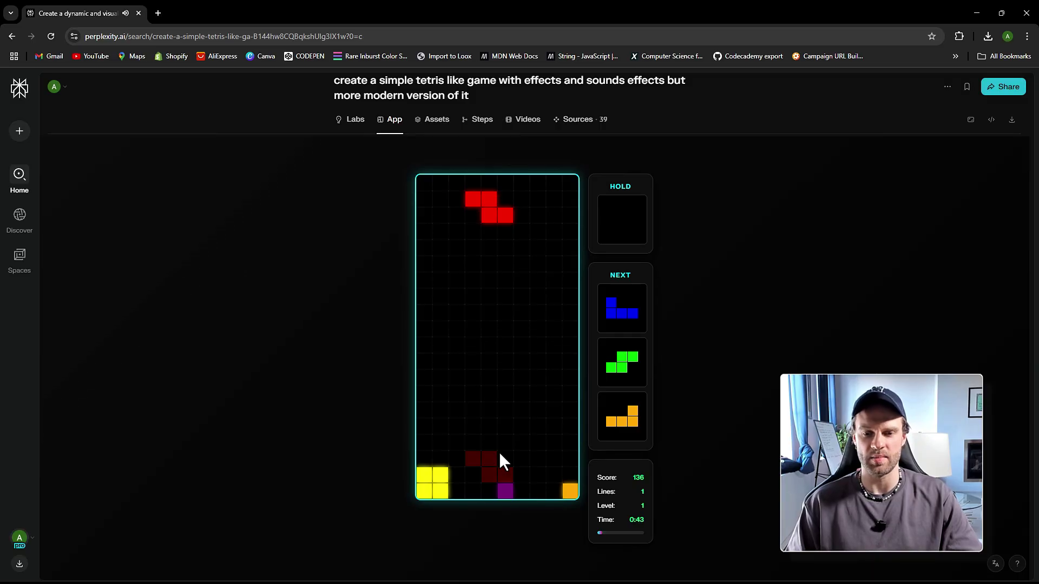
# Shift the red Z piece two columns right and land it at the bottom.
pyautogui.press('Left')
pyautogui.press('Right')
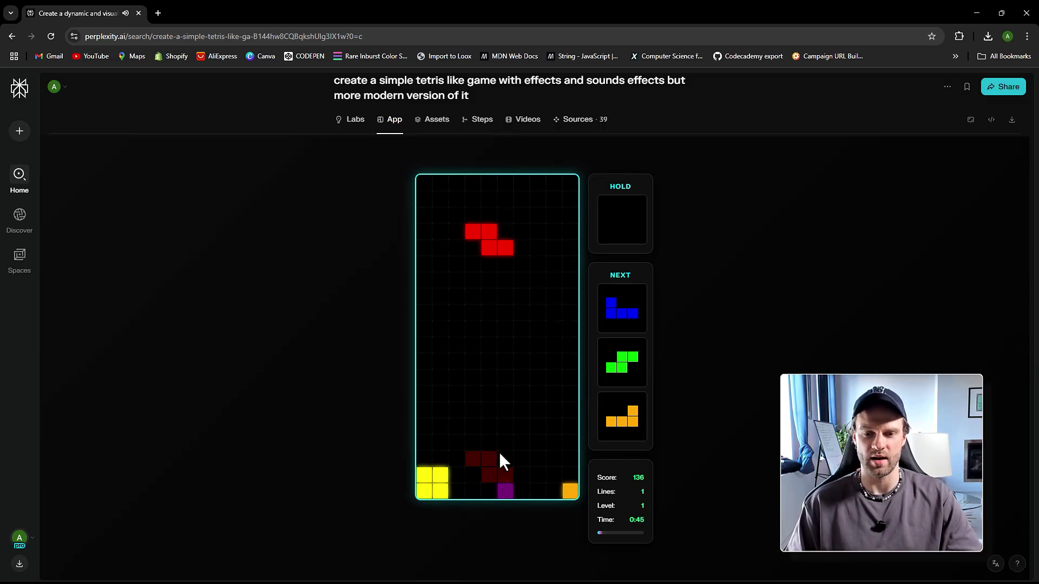
pyautogui.press('Right')
pyautogui.press('Right')
pyautogui.press('Right')
pyautogui.press('Left')
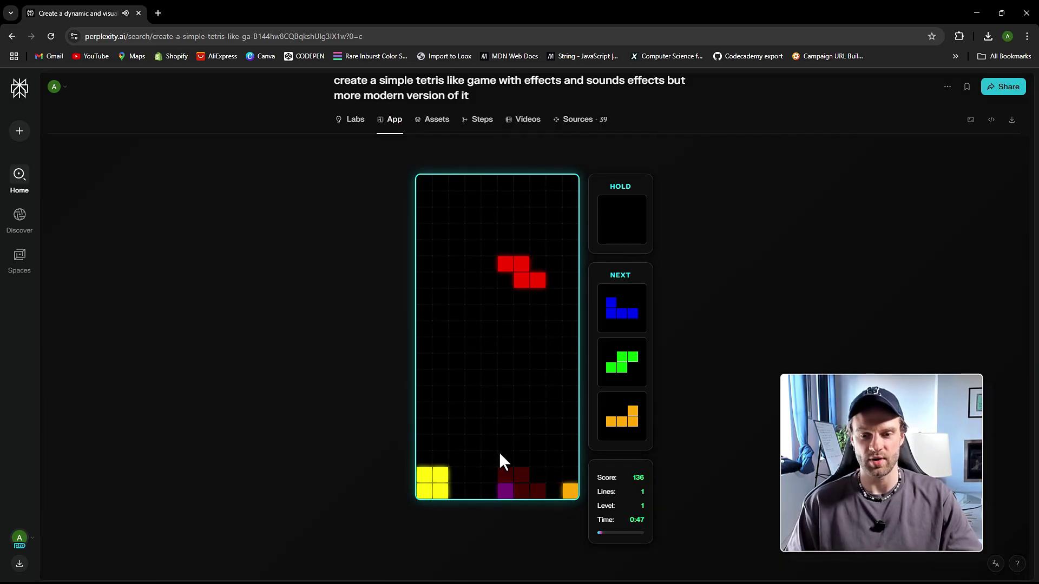
pyautogui.press('Right')
pyautogui.press('Left')
pyautogui.press('Down')
pyautogui.press('Down')
pyautogui.press('Down')
pyautogui.press('Down')
pyautogui.press('Down')
pyautogui.press('Down')
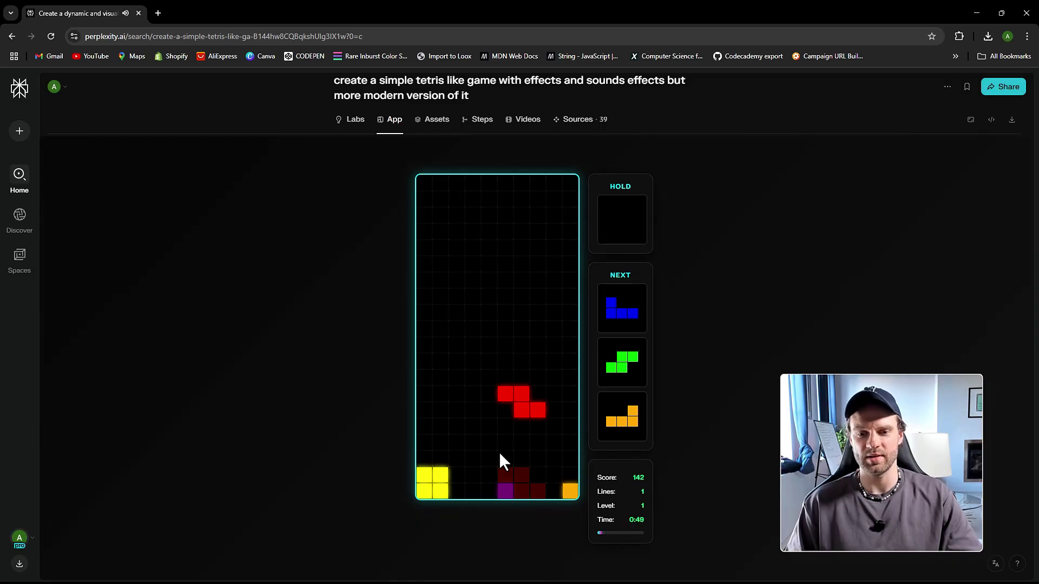
pyautogui.press('Down')
pyautogui.press('Down')
pyautogui.press('Down')
pyautogui.press('Down')
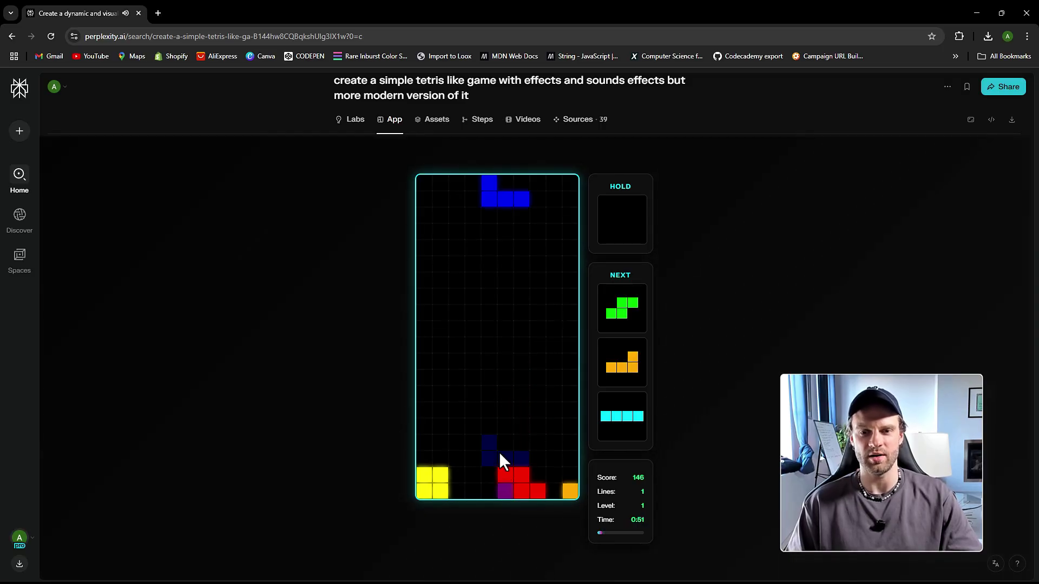
# Move the blue J piece left and settle it on the bottom, reaching score 156.
pyautogui.press('Down')
pyautogui.press('Left')
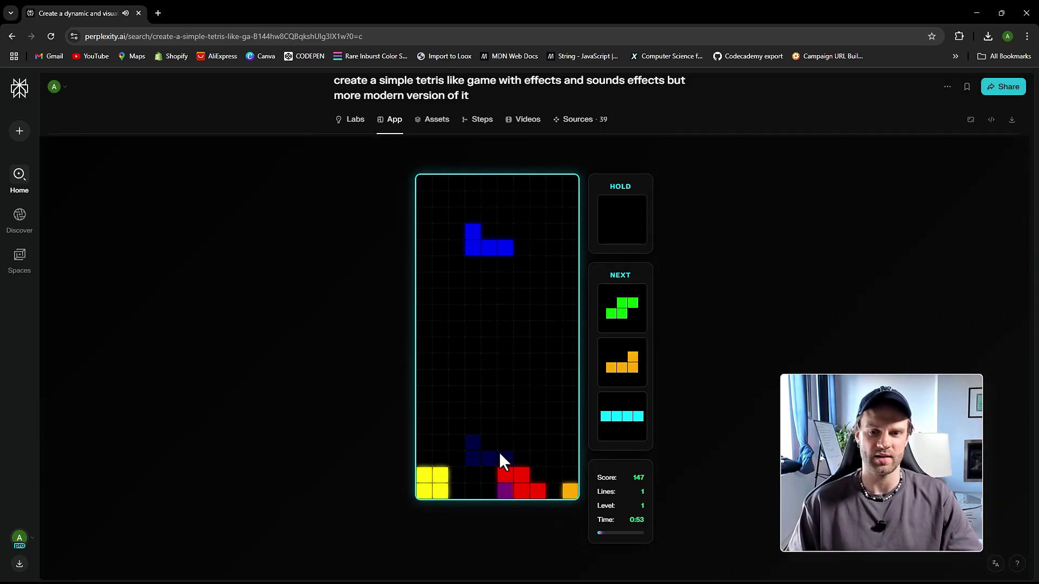
pyautogui.press('Right')
pyautogui.press('Left')
pyautogui.press('Left')
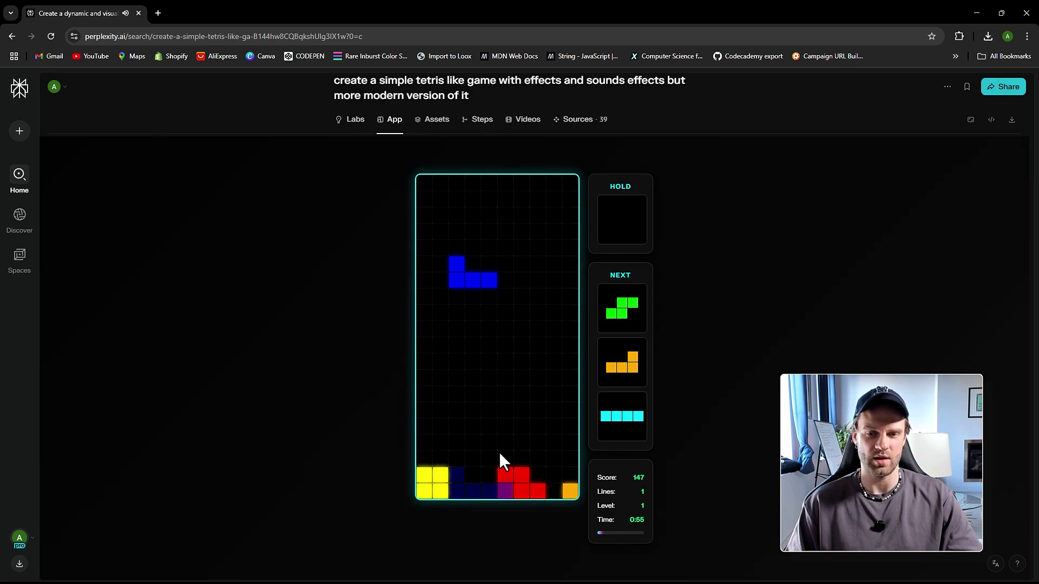
pyautogui.press('Down')
pyautogui.press('Down')
pyautogui.press('Down')
pyautogui.press('Down')
pyautogui.press('Down')
pyautogui.press('Down')
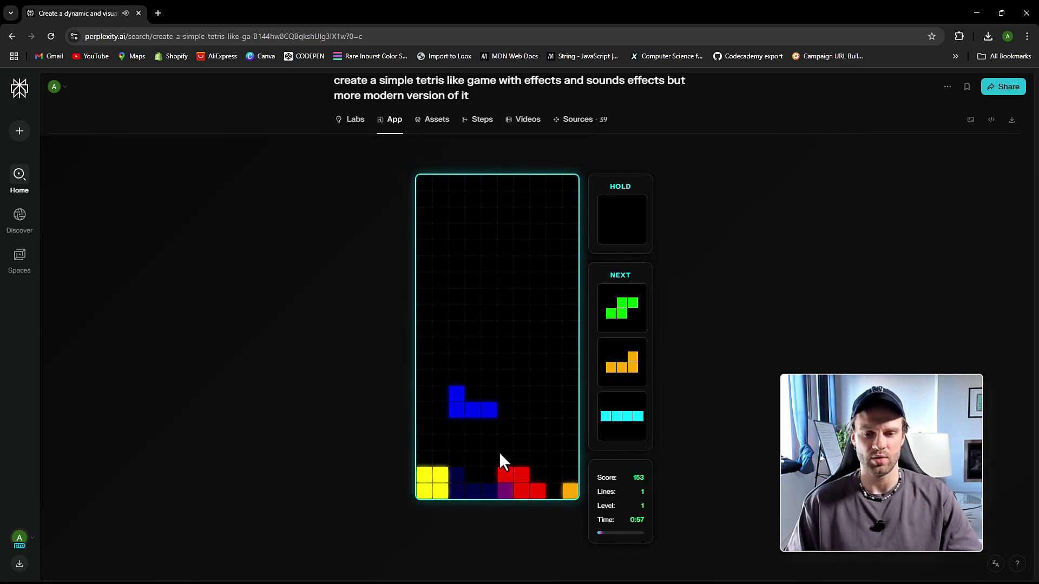
pyautogui.press('Down')
pyautogui.press('Down')
pyautogui.press('Down')
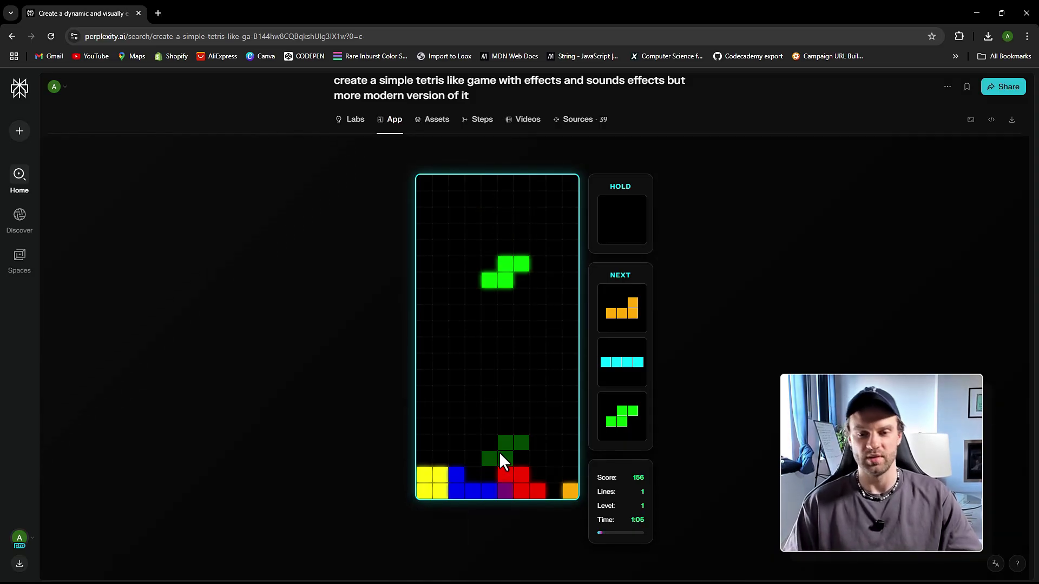
# Move the green S piece one column over and drop it into place.
pyautogui.press('Left')
pyautogui.press('Left')
pyautogui.press('Right')
pyautogui.press('Down')
pyautogui.press('Down')
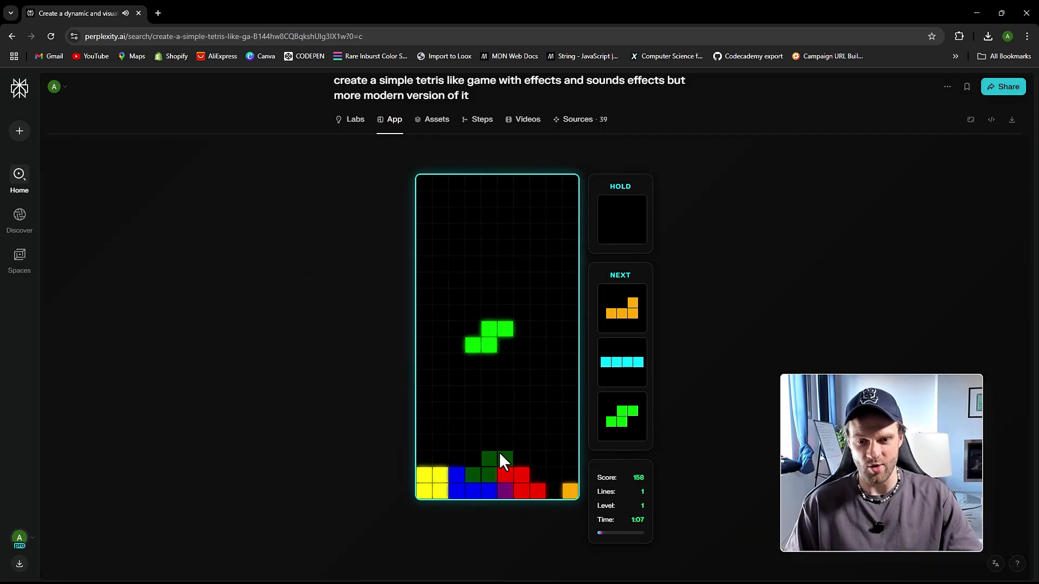
pyautogui.press('Down')
pyautogui.press('Down')
pyautogui.press('Down')
pyautogui.press('Down')
pyautogui.press('Down')
pyautogui.press('Down')
pyautogui.press('Down')
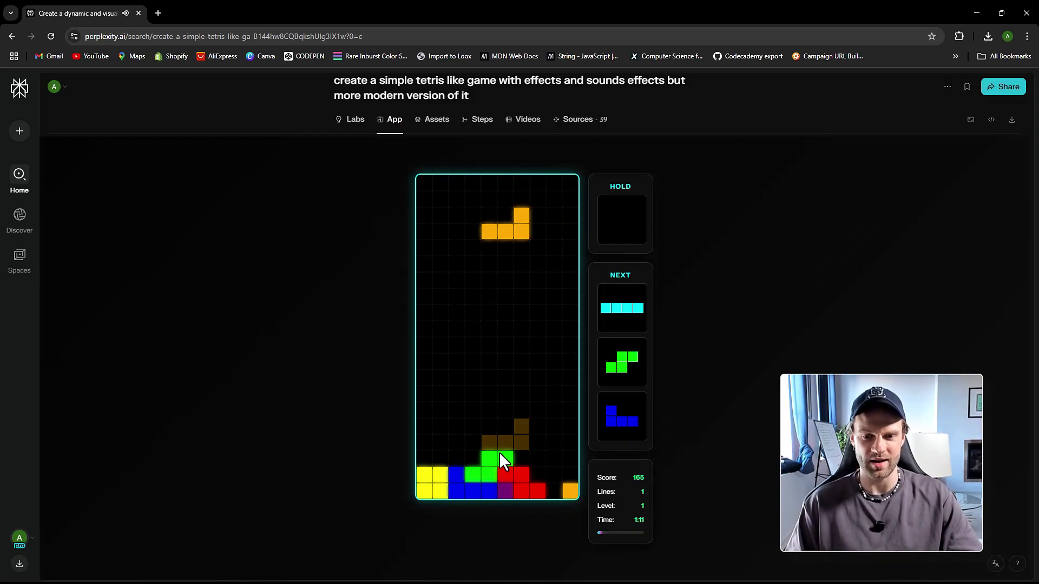
# Reposition the orange L piece near the left and drop it onto the stack.
pyautogui.press('Left')
pyautogui.press('Left')
pyautogui.press('Left')
pyautogui.press('Left')
pyautogui.press('Right')
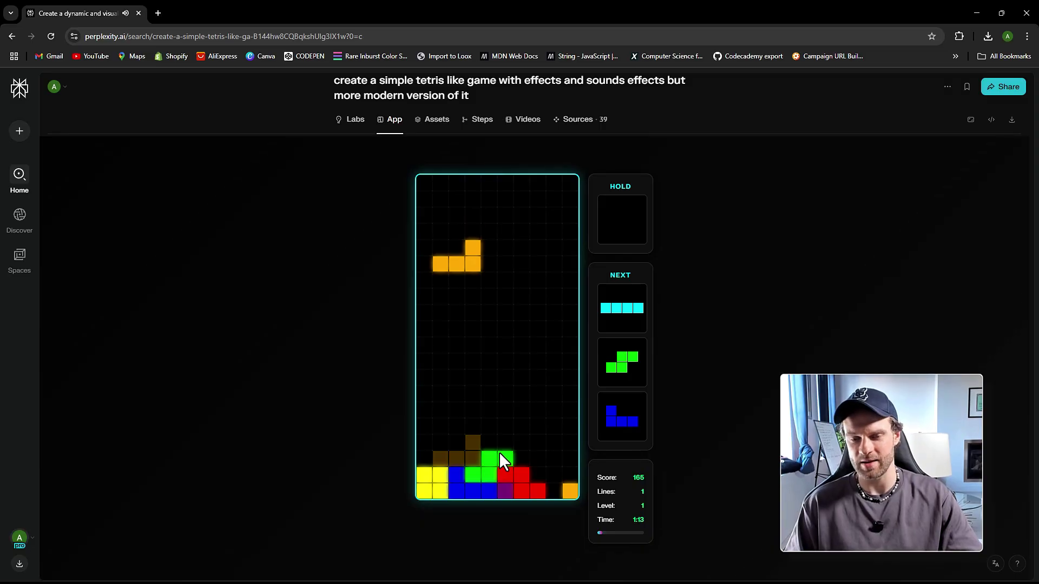
pyautogui.press('Right')
pyautogui.press('Right')
pyautogui.press('Right')
pyautogui.press('Right')
pyautogui.press('Right')
pyautogui.press('Right')
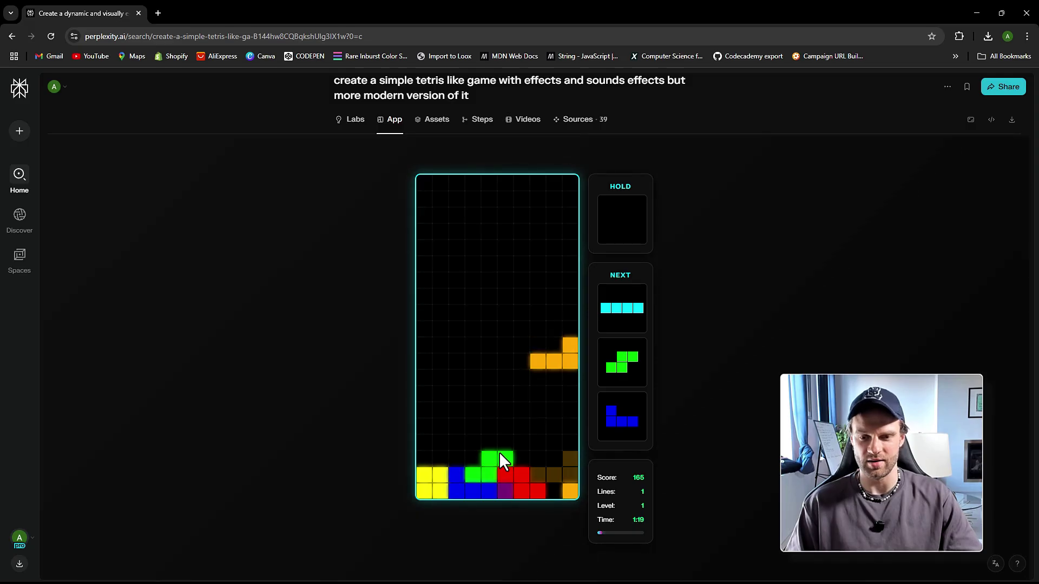
pyautogui.press('Left')
pyautogui.press('Left')
pyautogui.press('Left')
pyautogui.press('Left')
pyautogui.press('Left')
pyautogui.press('Left')
pyautogui.press('Left')
pyautogui.press('Right')
pyautogui.press('Right')
pyautogui.press('Left')
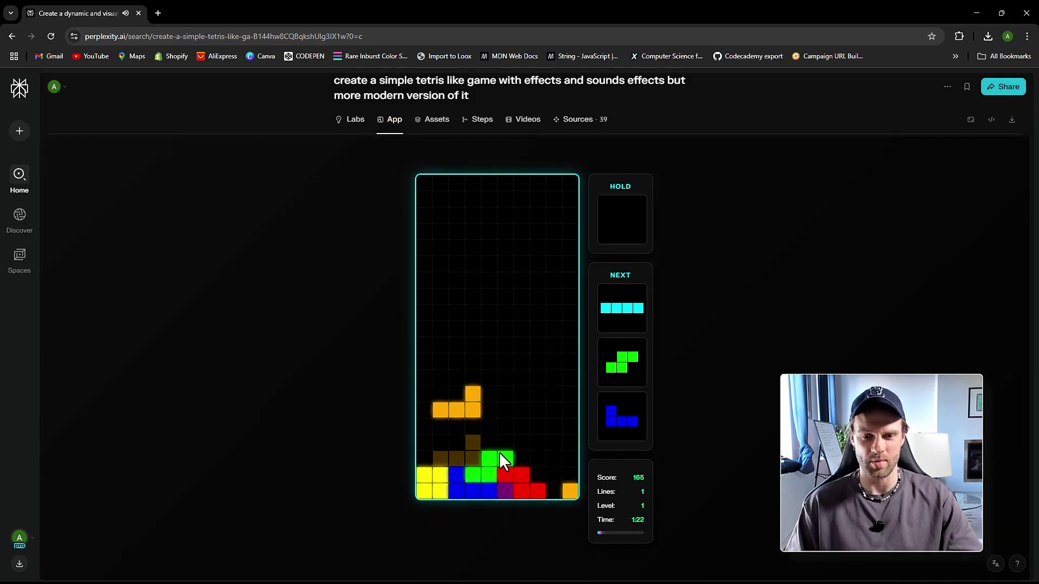
pyautogui.press('Down')
pyautogui.press('Down')
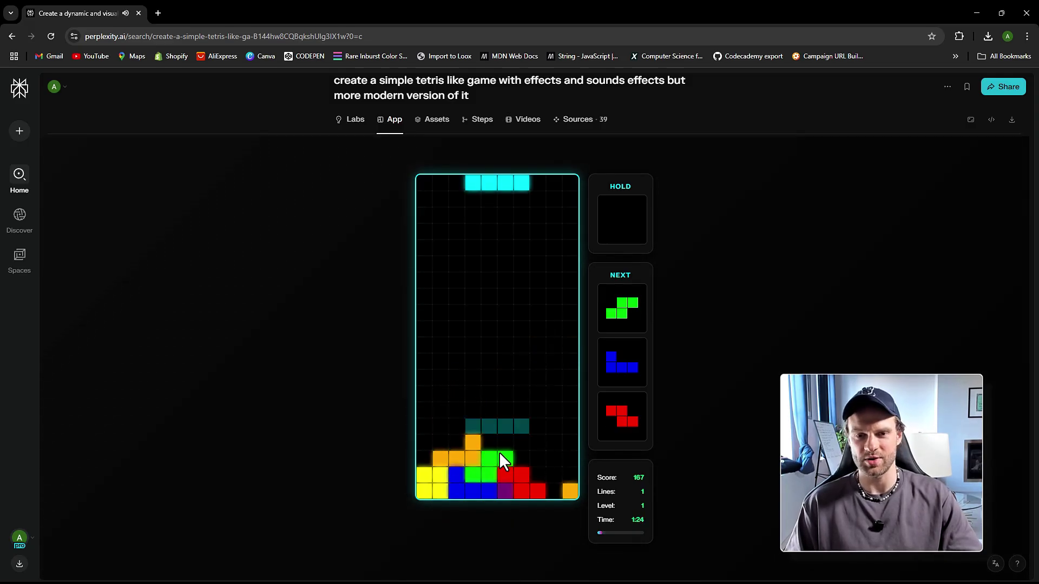
# Shift the cyan I piece three columns right and soft-drop it, bringing the score to 170.
pyautogui.press('Down')
pyautogui.press('Down')
pyautogui.press('Left')
pyautogui.press('Right')
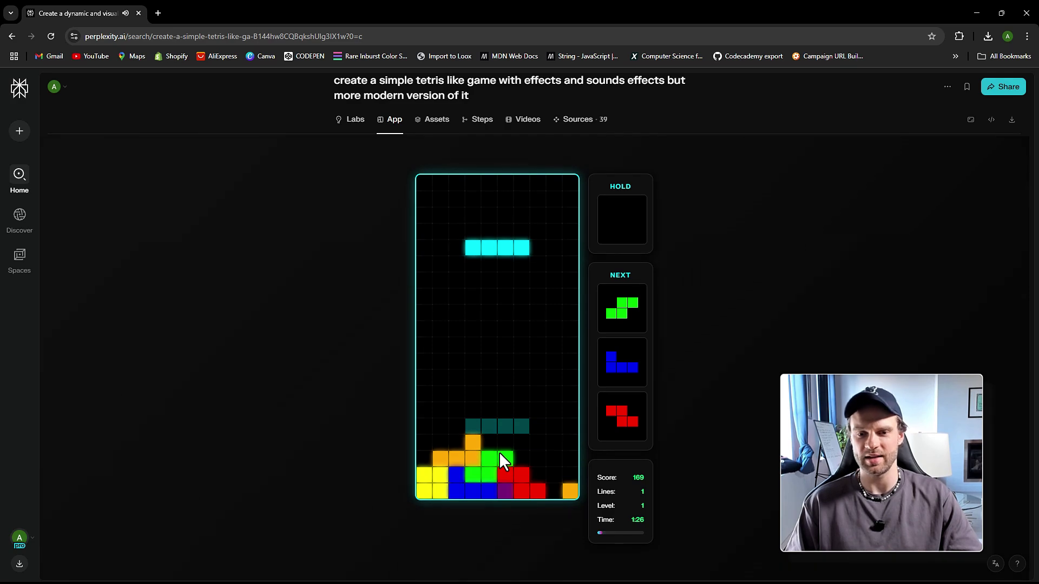
pyautogui.press('Right')
pyautogui.press('Right')
pyautogui.press('Right')
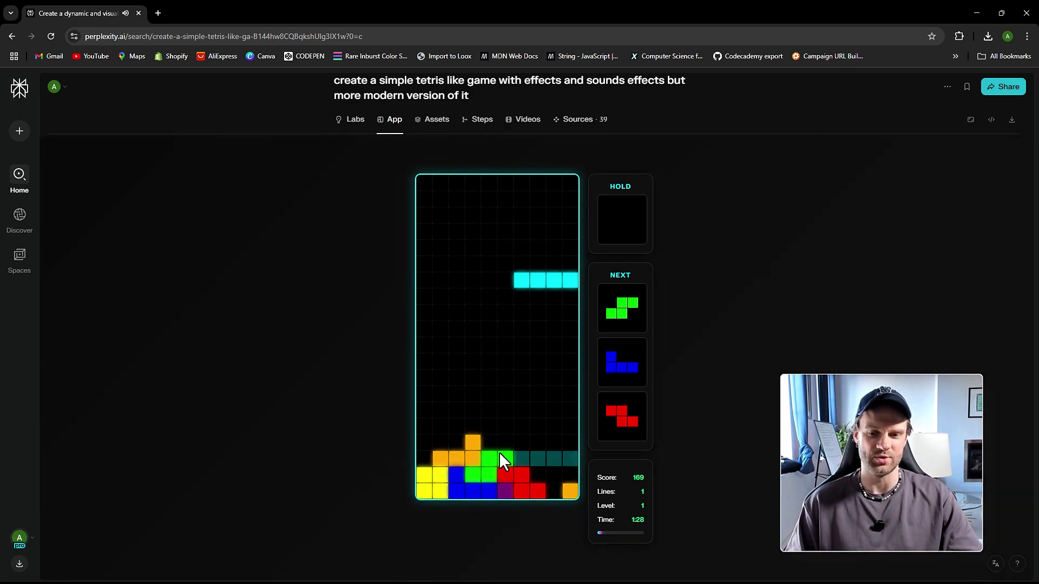
pyautogui.press('Down')
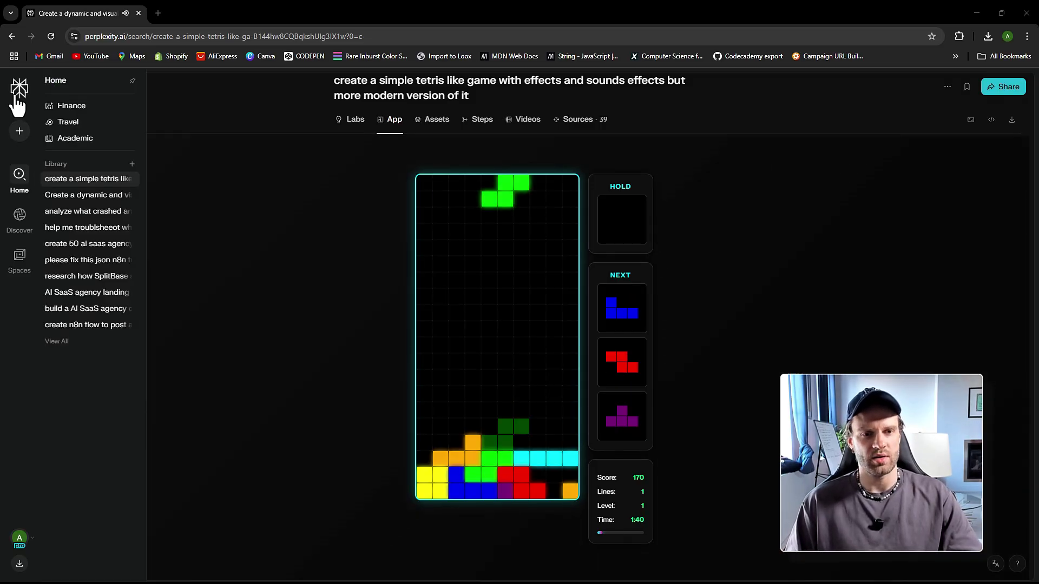
# Go back to the Perplexity home page and paste the AI dropshipping assistant app prompt.
pyautogui.click(18, 97)
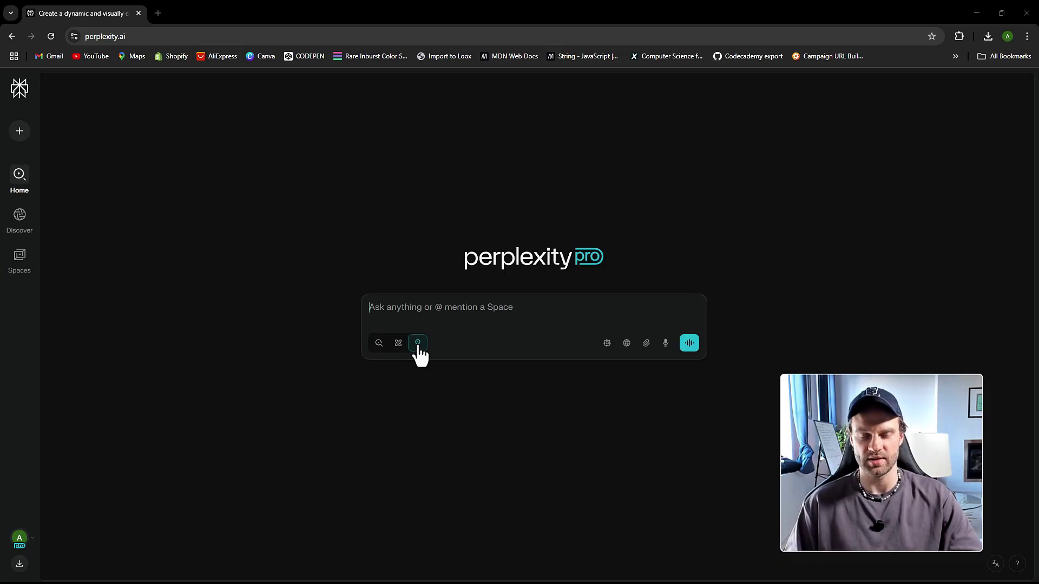
pyautogui.hotkey('ctrl', 'v')
pyautogui.scroll(15, 428, 316)
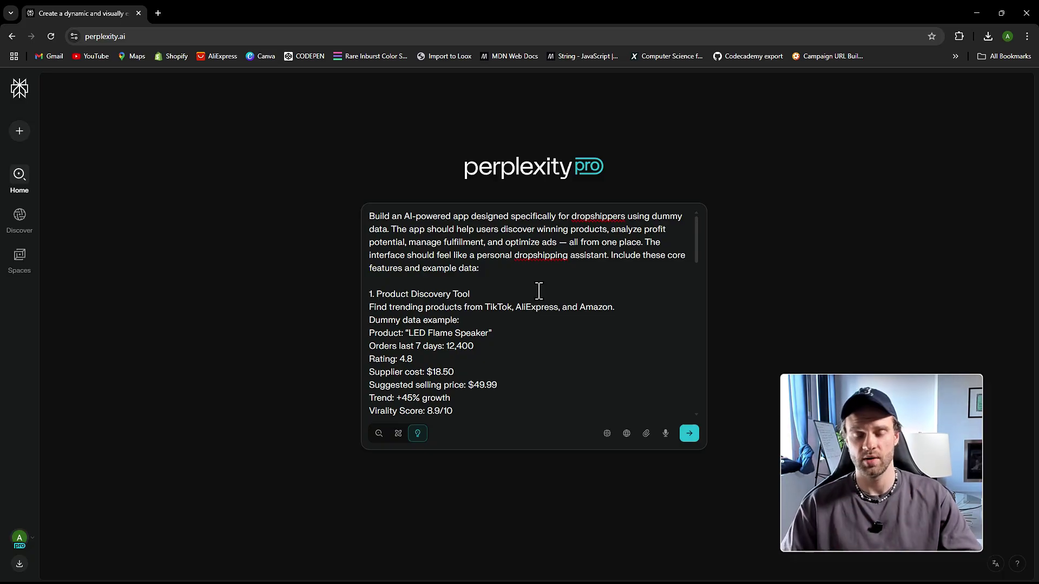
pyautogui.scroll(-15, 539, 291)
pyautogui.scroll(12, 535, 283)
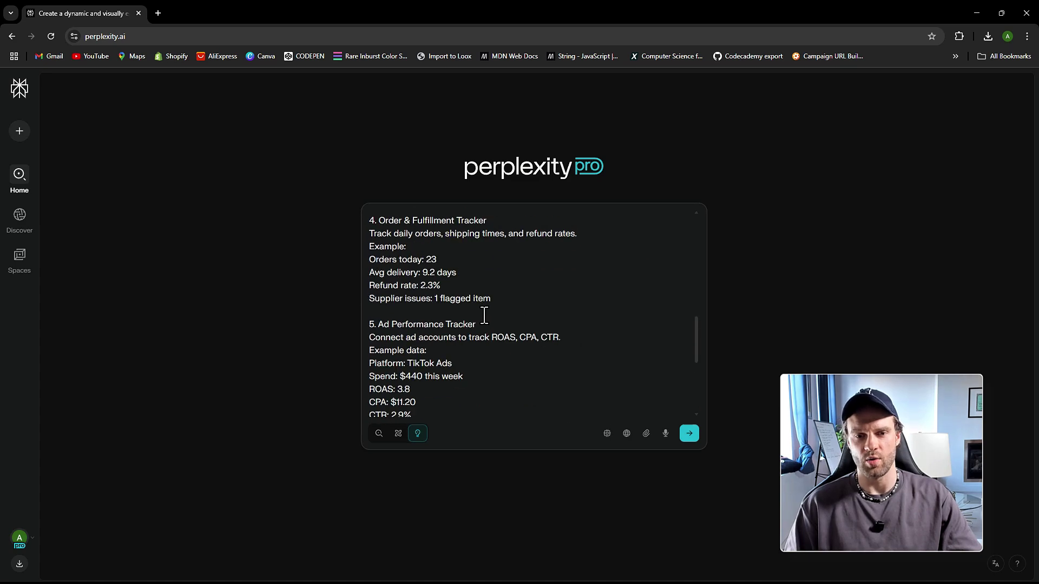
pyautogui.scroll(2, 478, 345)
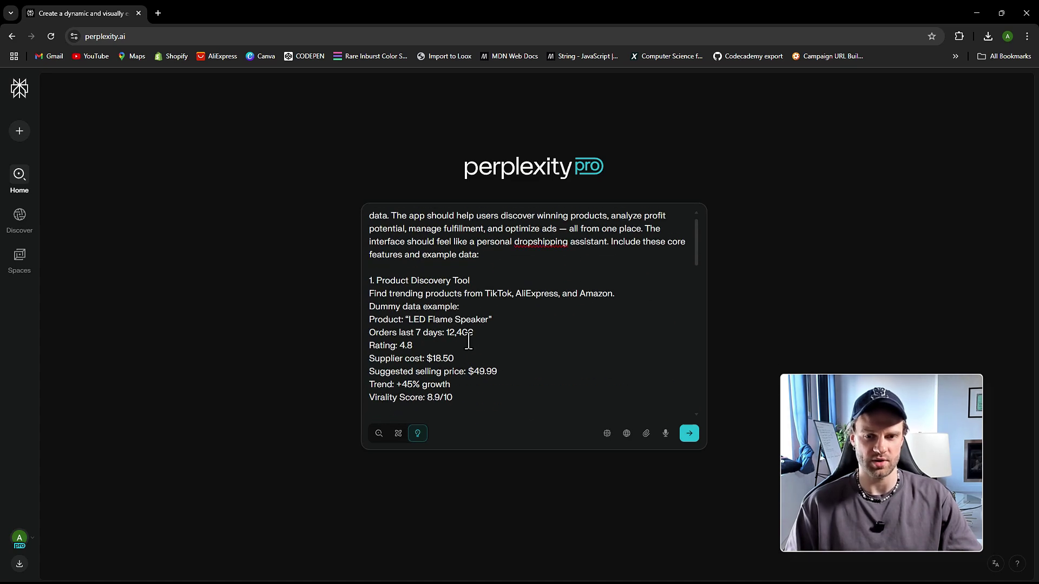
pyautogui.scroll(-6, 473, 340)
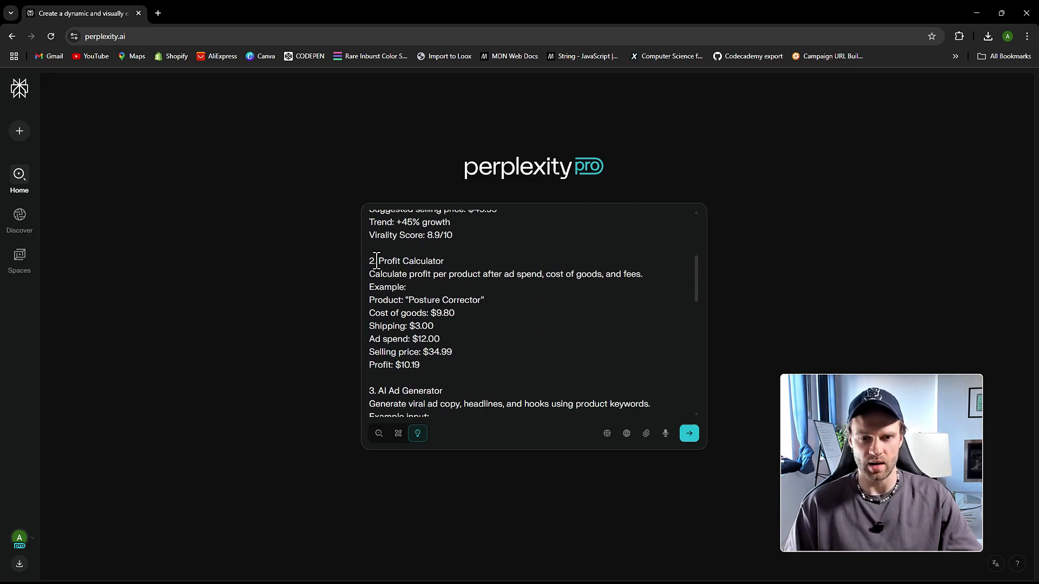
pyautogui.scroll(-4, 458, 303)
pyautogui.moveTo(381, 283); pyautogui.dragTo(482, 283)
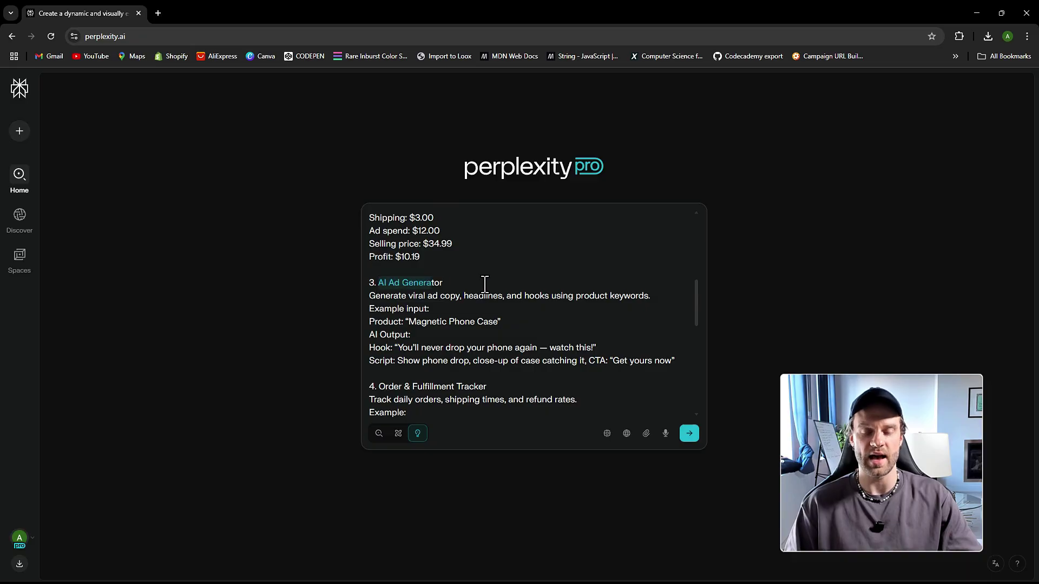
pyautogui.scroll(-4, 482, 283)
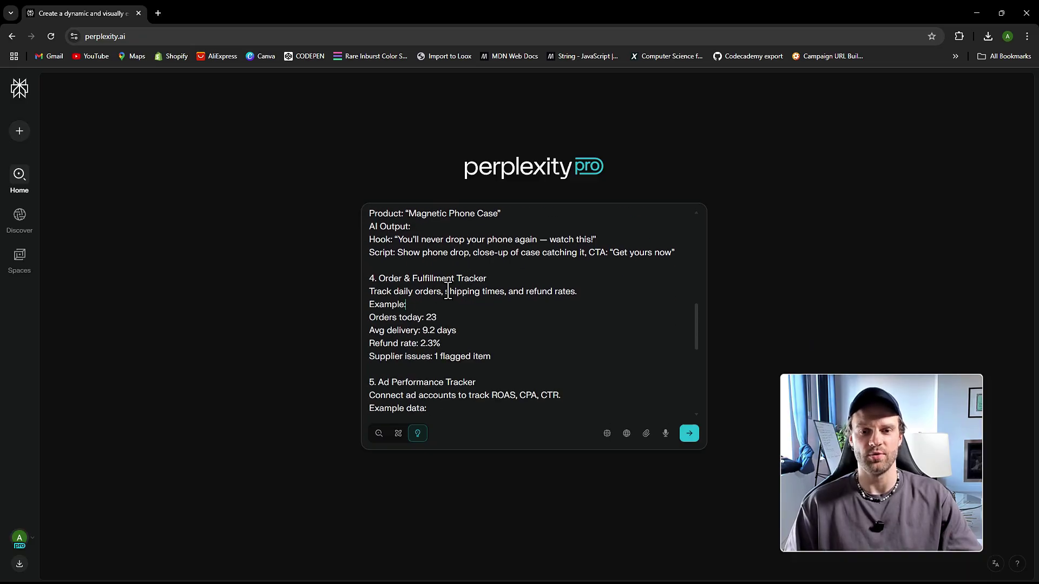
pyautogui.scroll(-4, 447, 314)
pyautogui.click(467, 328)
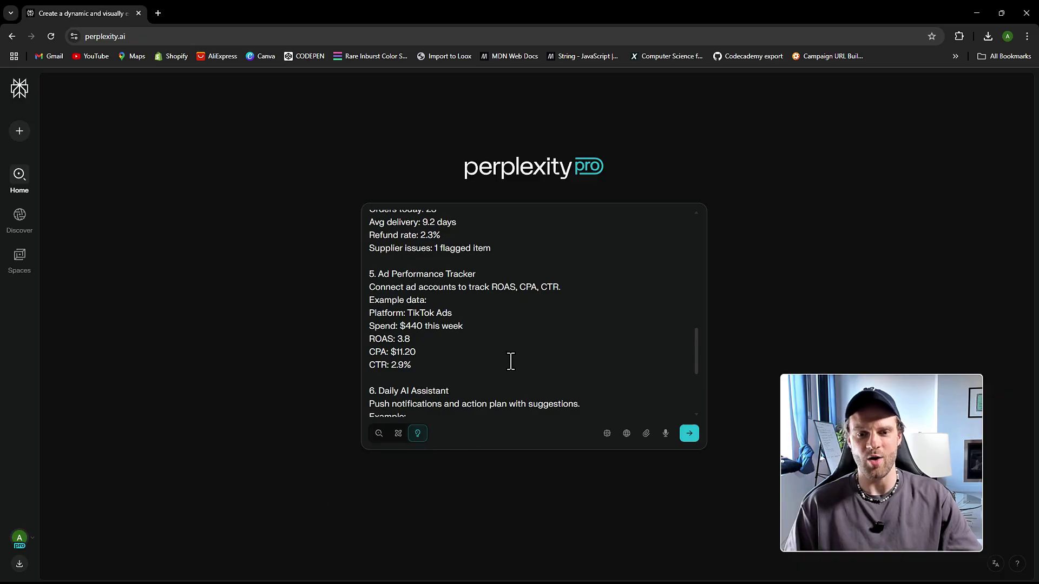
pyautogui.scroll(-5, 510, 360)
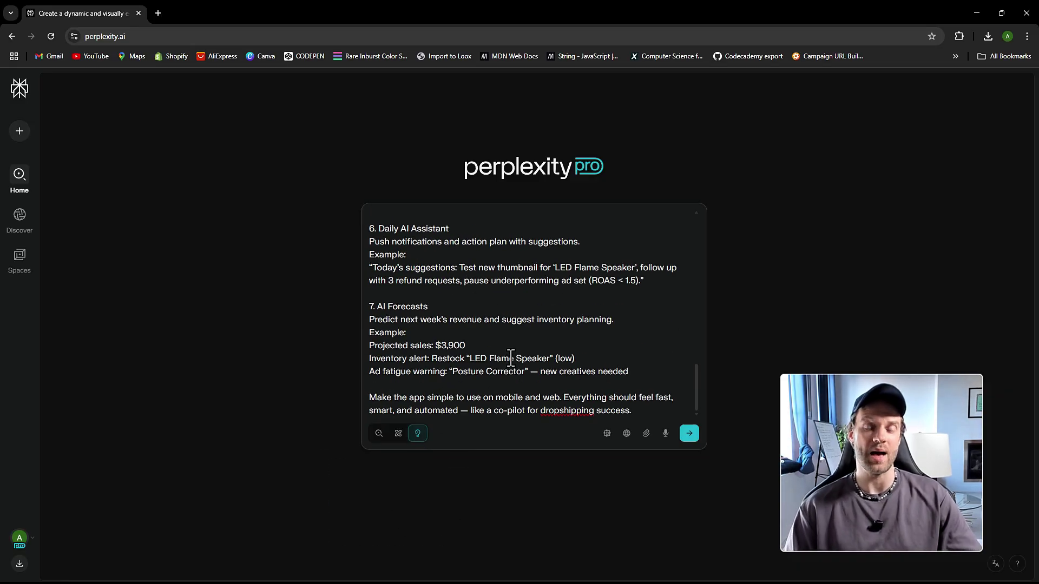
pyautogui.click(510, 359)
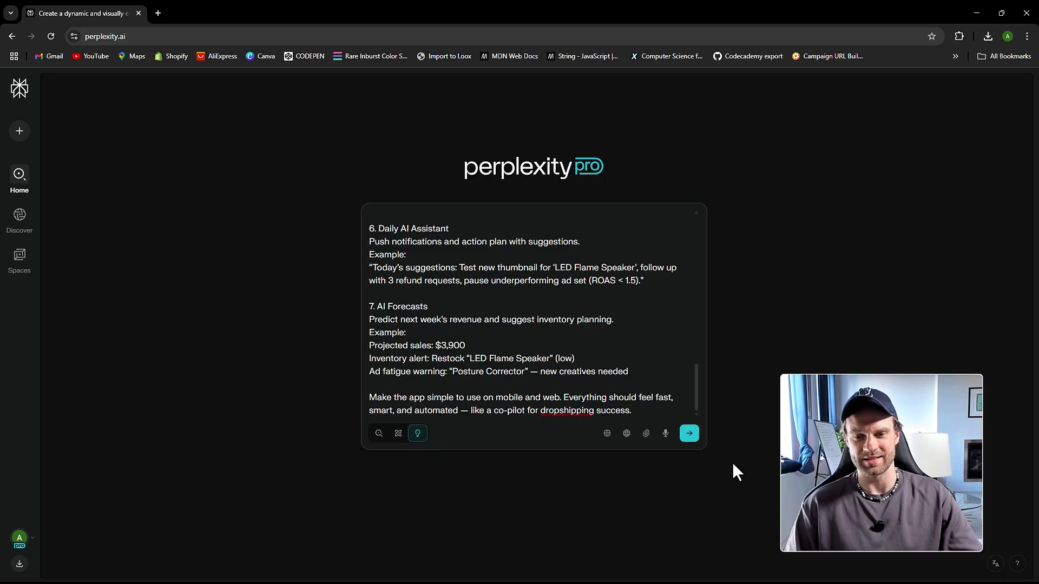
# Submit the dropshipping assistant prompt so Labs builds the DropAI app.
pyautogui.click(689, 432)
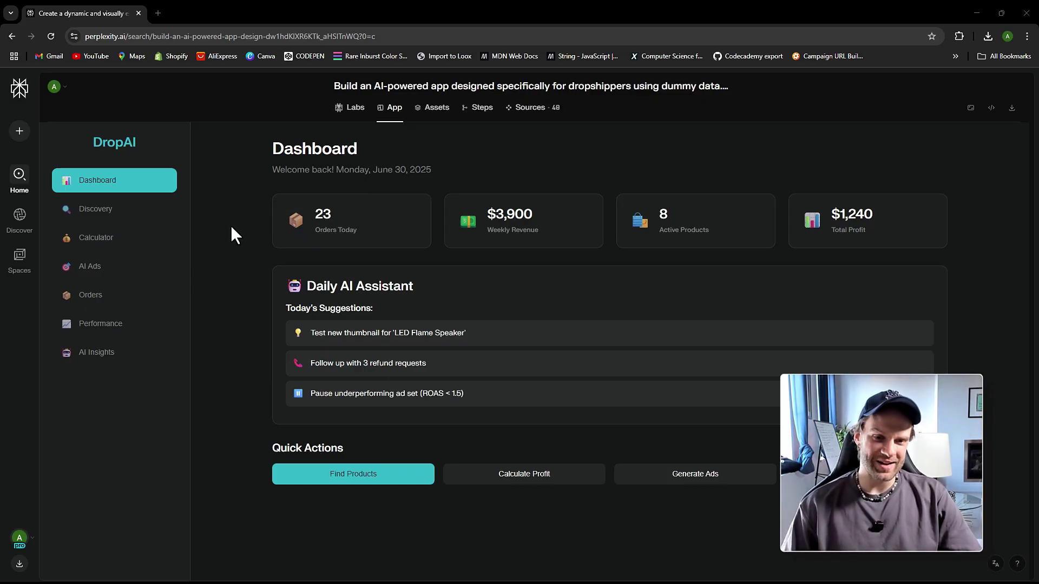
# Preview the DropAI app at mobile size via Inspect's responsive mode, then close DevTools.
pyautogui.rightClick(224, 179)
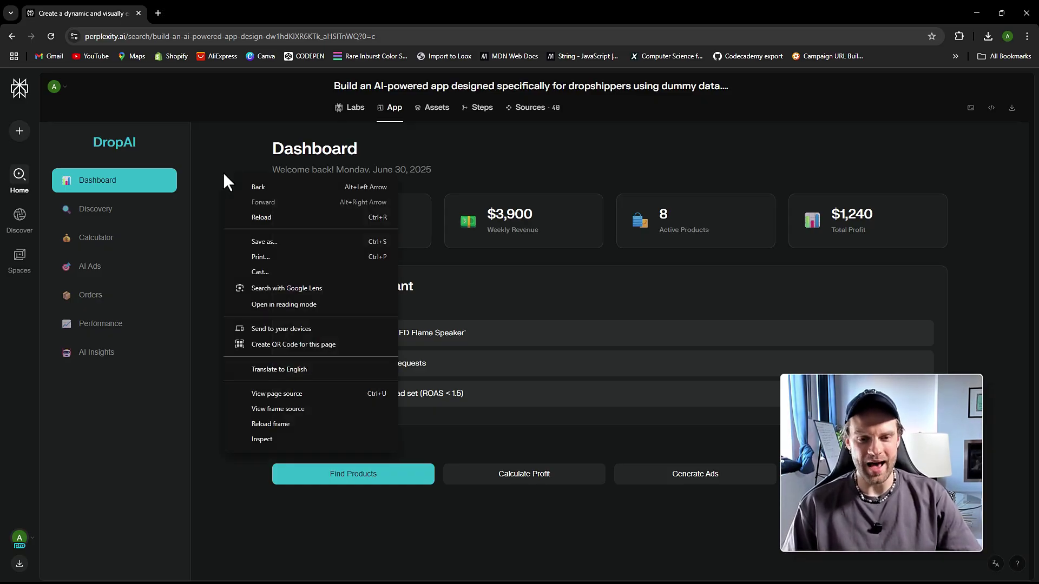
pyautogui.click(207, 377)
pyautogui.rightClick(218, 212)
pyautogui.click(261, 447)
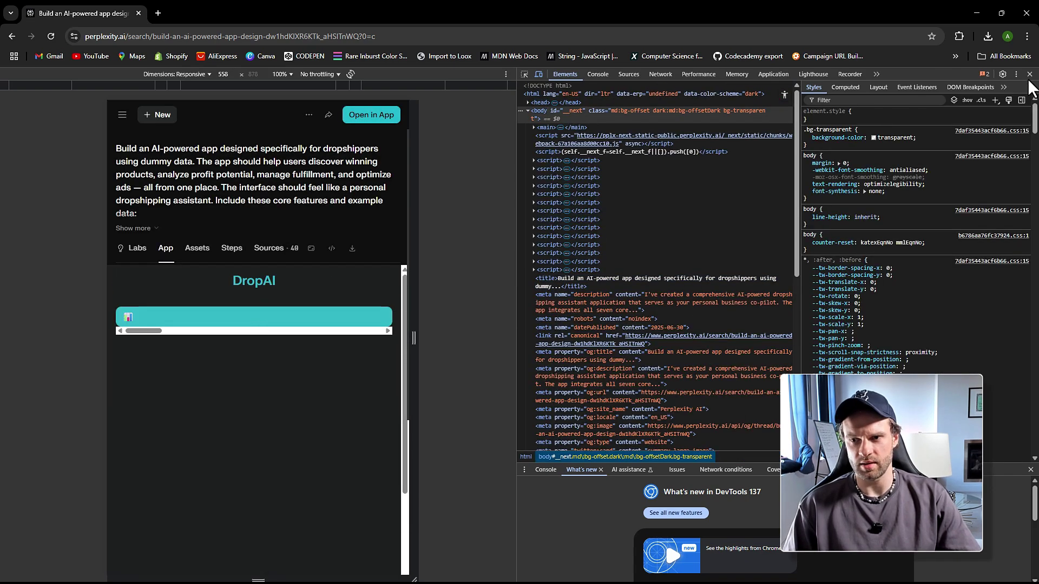
pyautogui.press('F12')
# Open the DropAI app full screen in its own tab.
pyautogui.scroll(-4, 347, 411)
pyautogui.scroll(4, 100, 156)
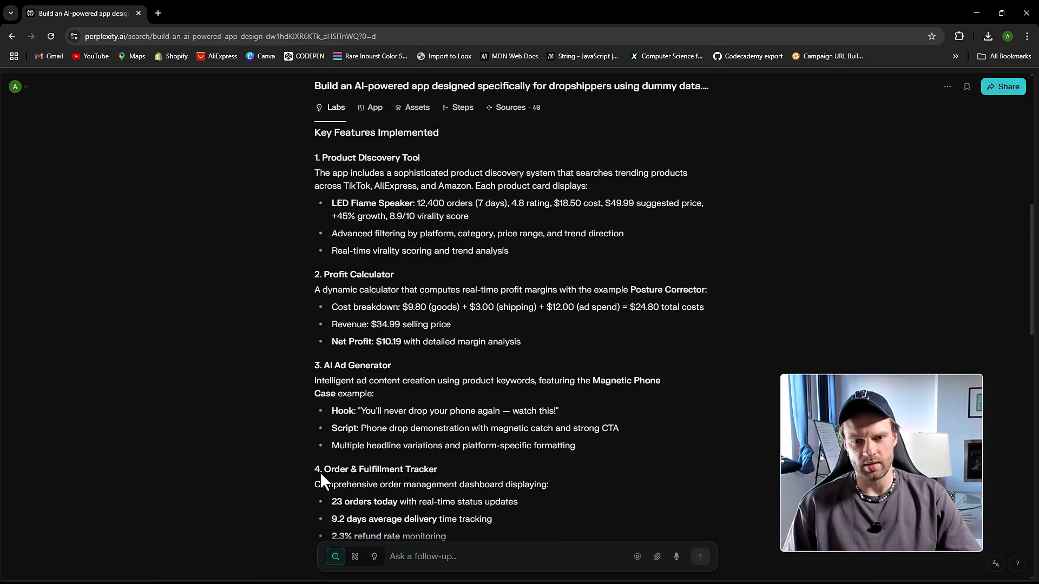
pyautogui.scroll(-15, 325, 484)
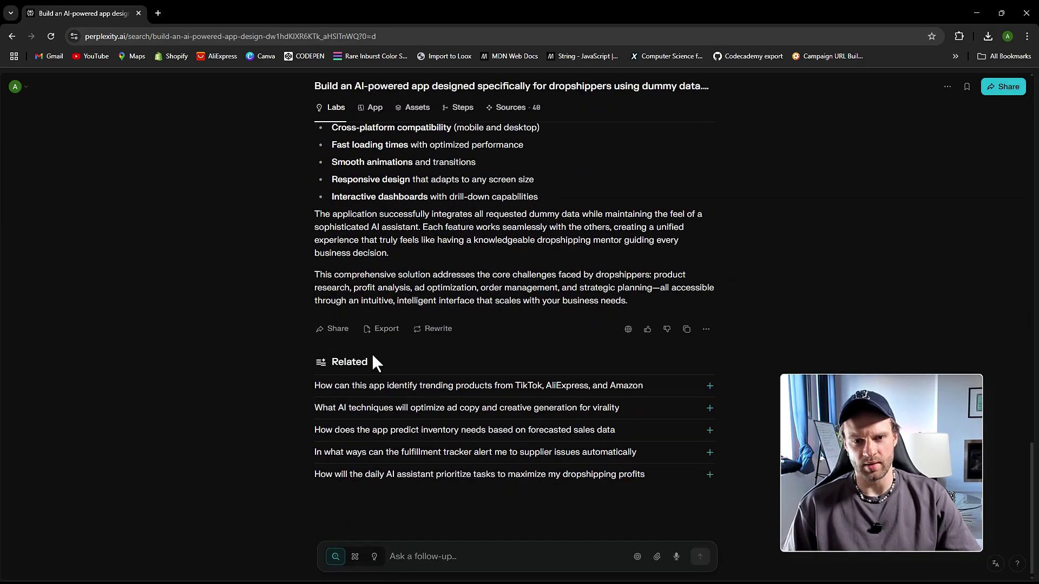
pyautogui.scroll(6, 374, 362)
pyautogui.scroll(20, 376, 369)
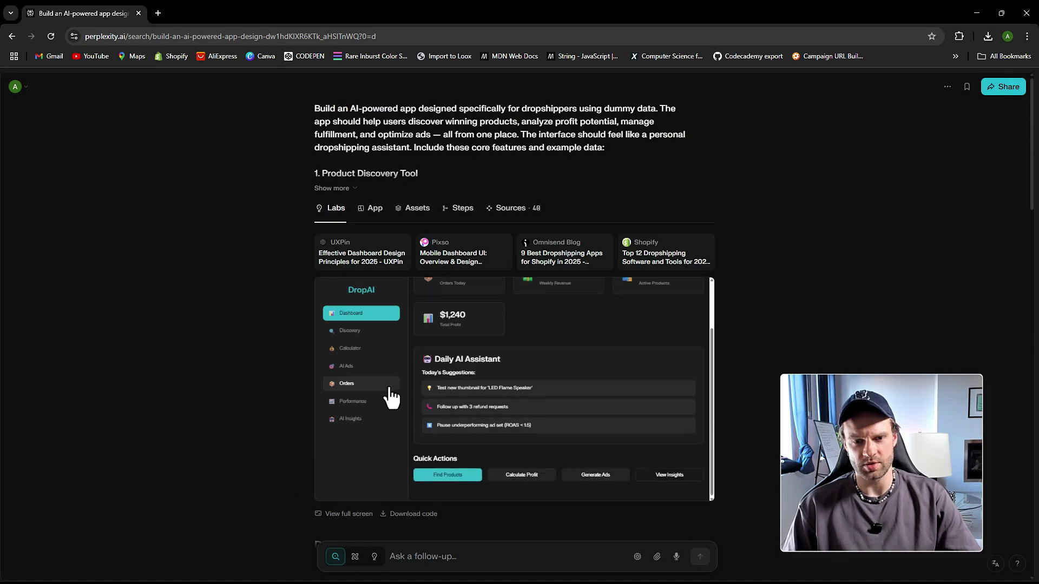
pyautogui.scroll(-3, 390, 395)
pyautogui.scroll(-1, 369, 490)
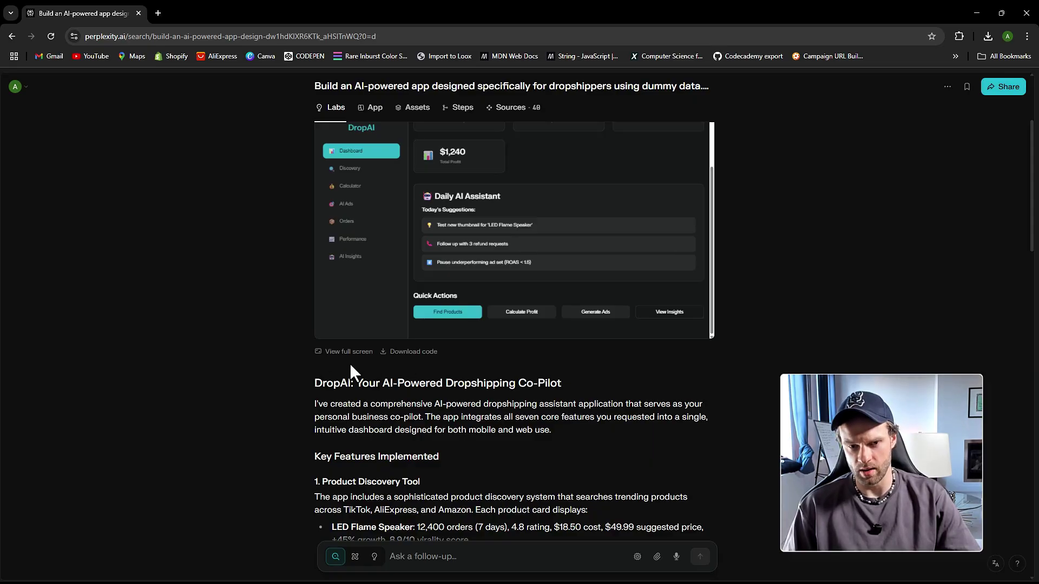
pyautogui.click(349, 353)
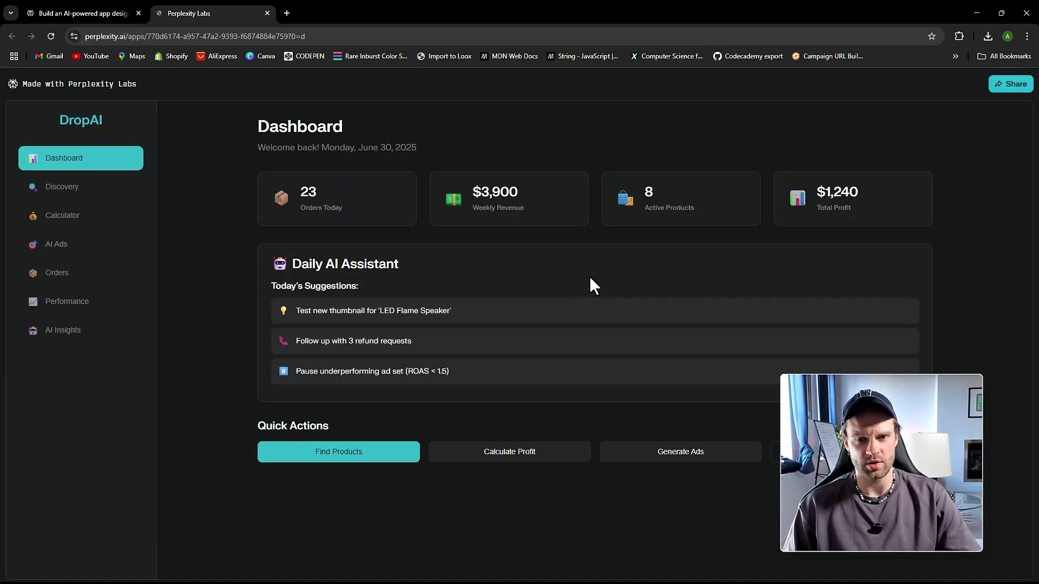
pyautogui.rightClick(978, 182)
pyautogui.click(844, 357)
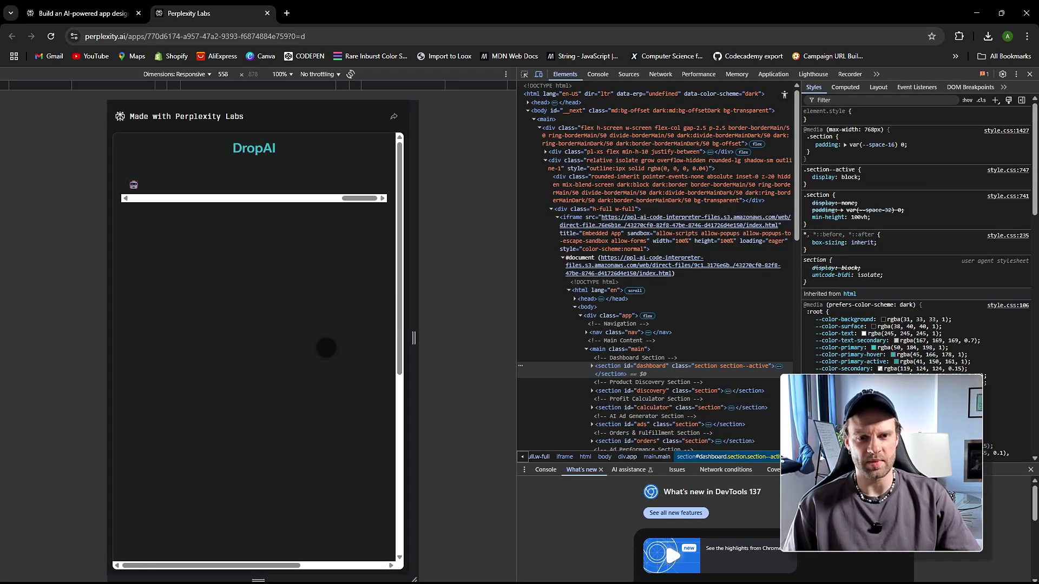
pyautogui.click(1029, 75)
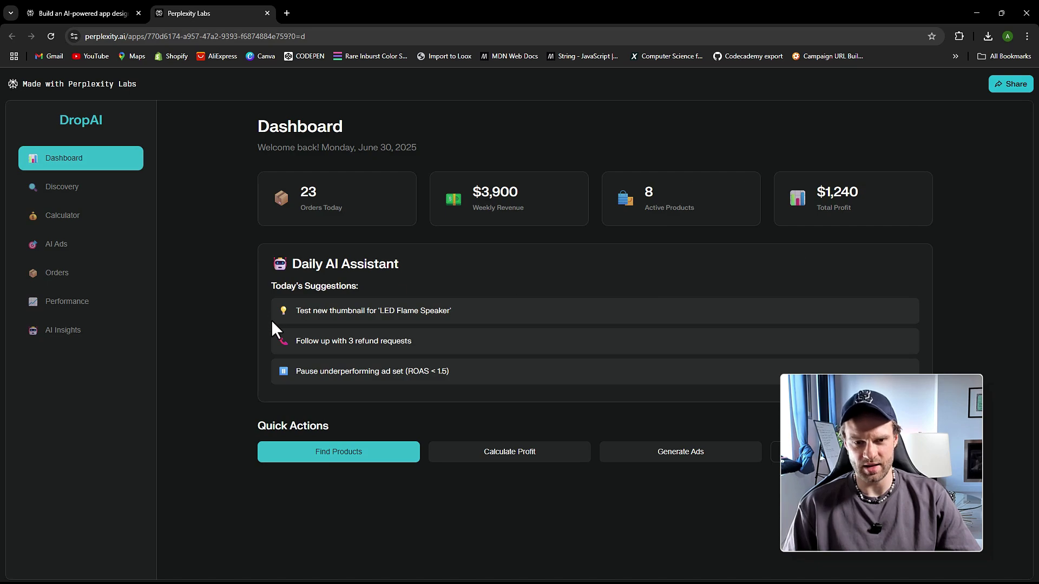
pyautogui.moveTo(301, 268); pyautogui.dragTo(408, 271)
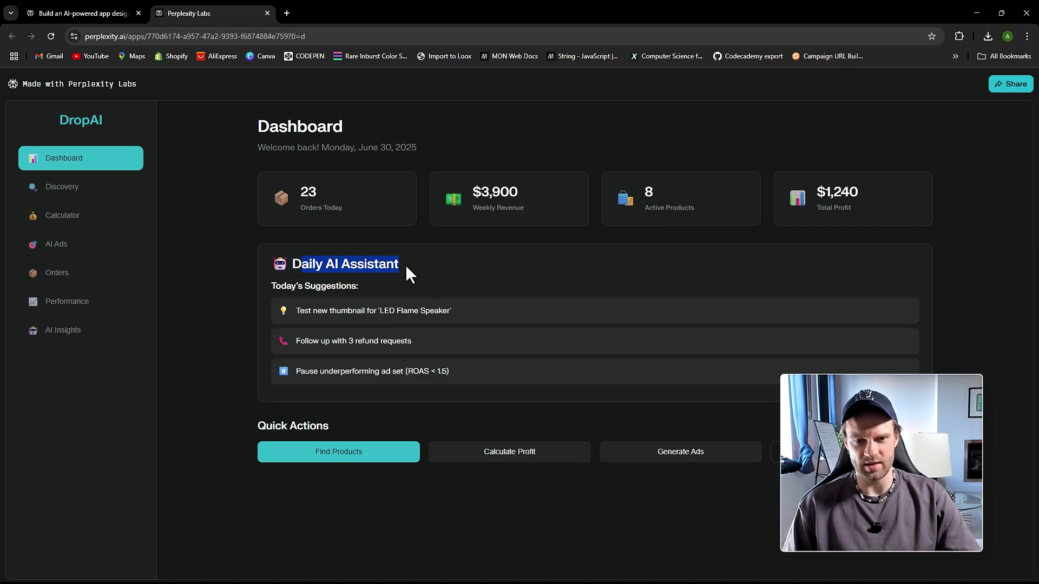
pyautogui.click(408, 271)
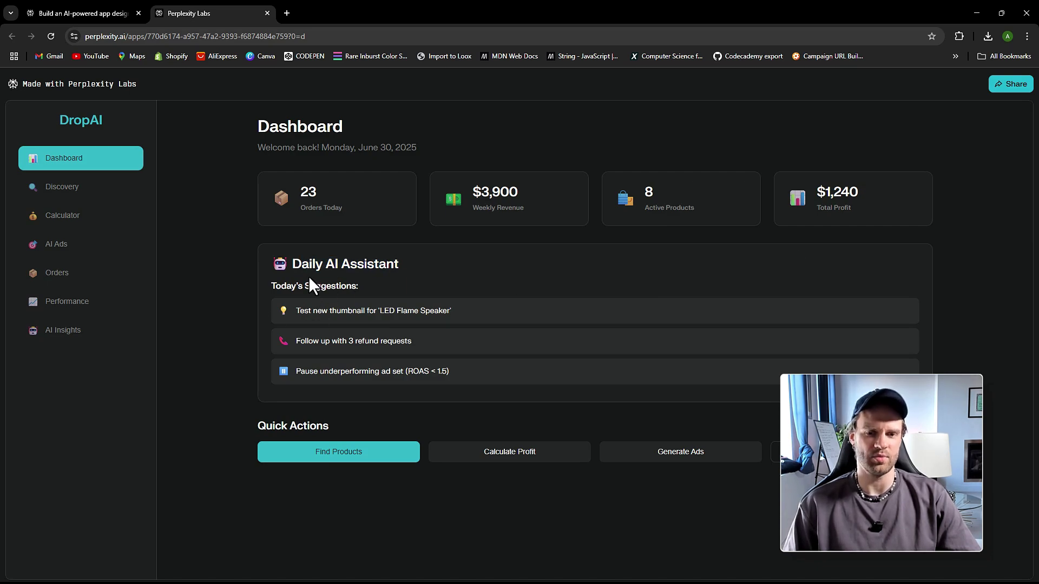
pyautogui.moveTo(293, 263); pyautogui.dragTo(425, 269)
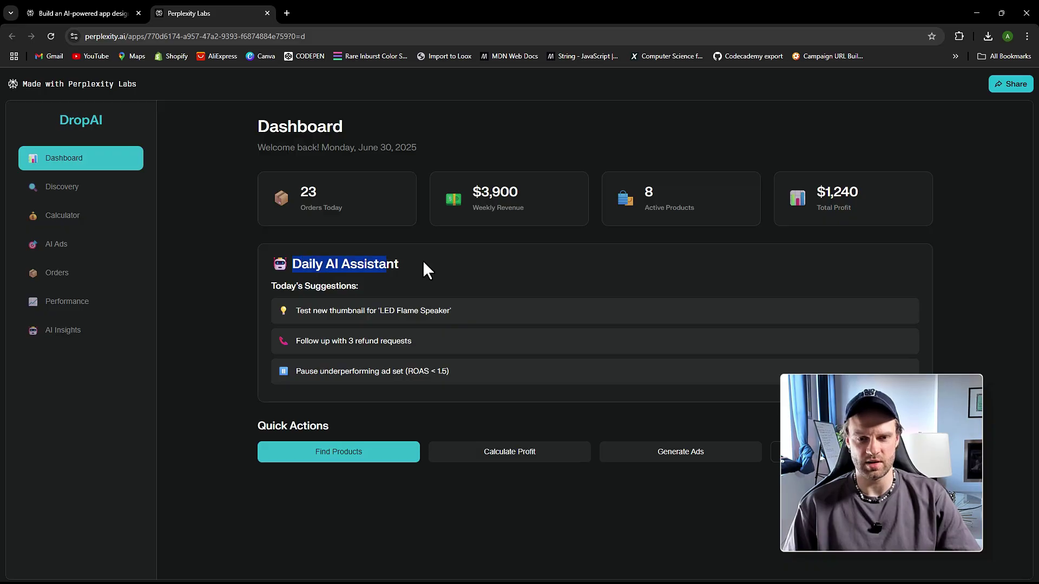
pyautogui.click(325, 289)
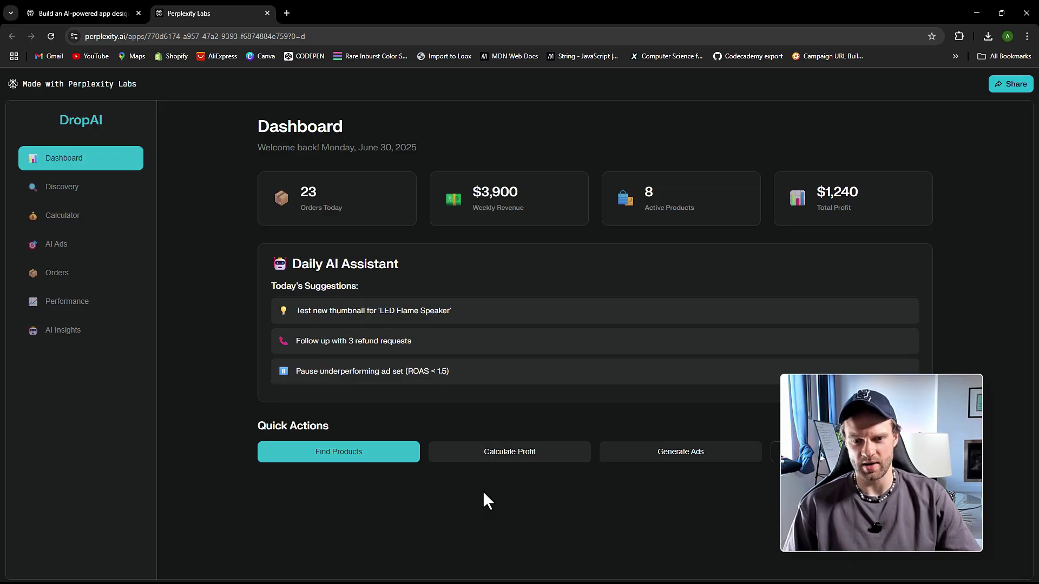
pyautogui.click(495, 459)
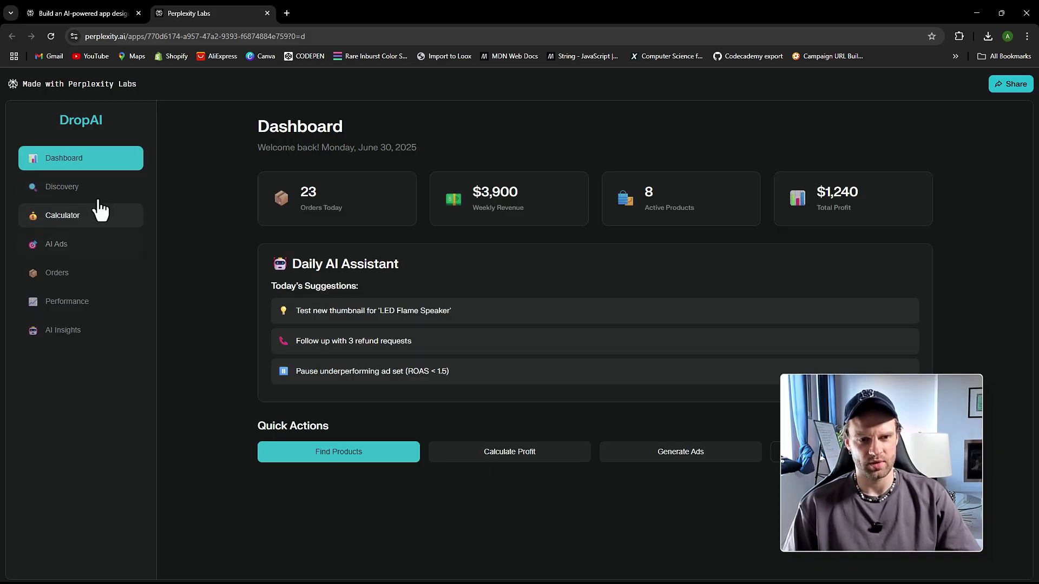
pyautogui.click(62, 186)
pyautogui.click(336, 183)
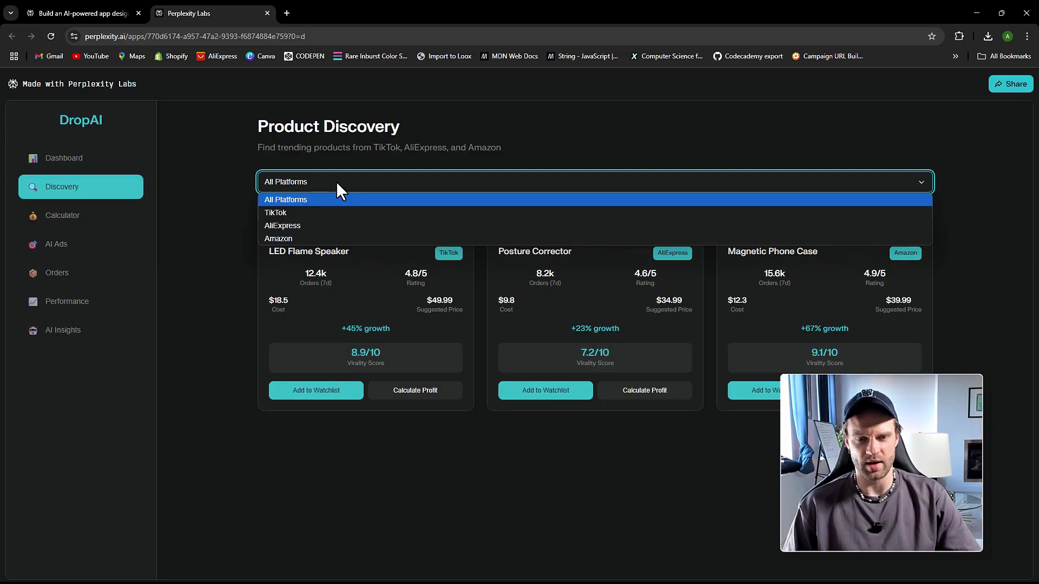
pyautogui.click(271, 199)
pyautogui.click(293, 187)
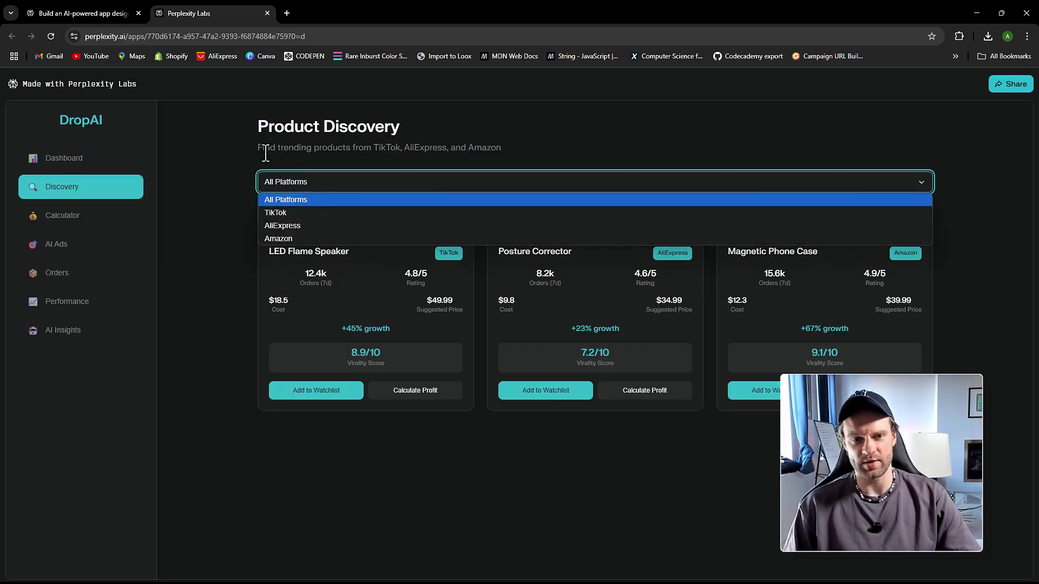
pyautogui.click(244, 162)
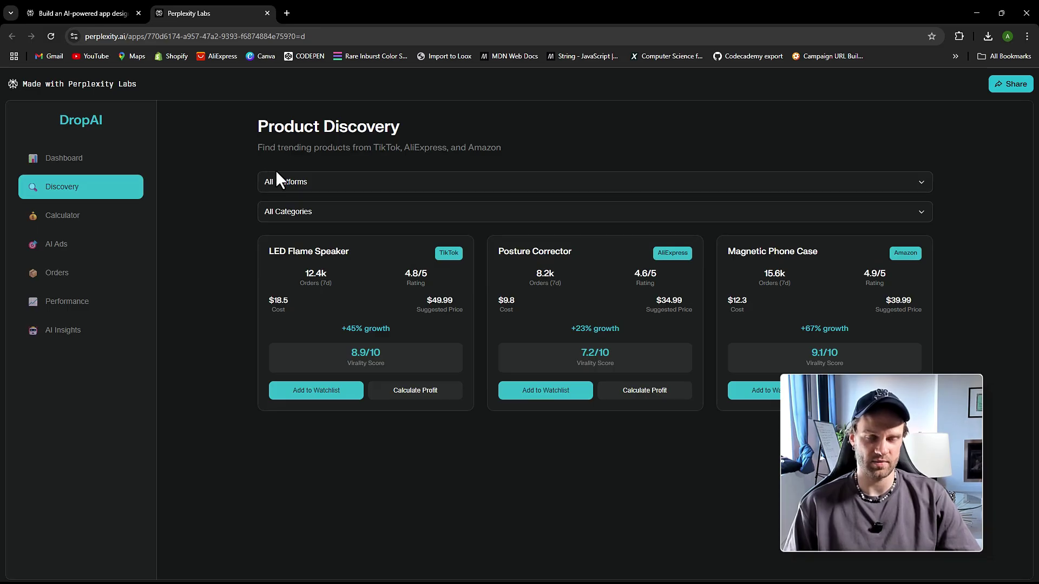
pyautogui.click(310, 186)
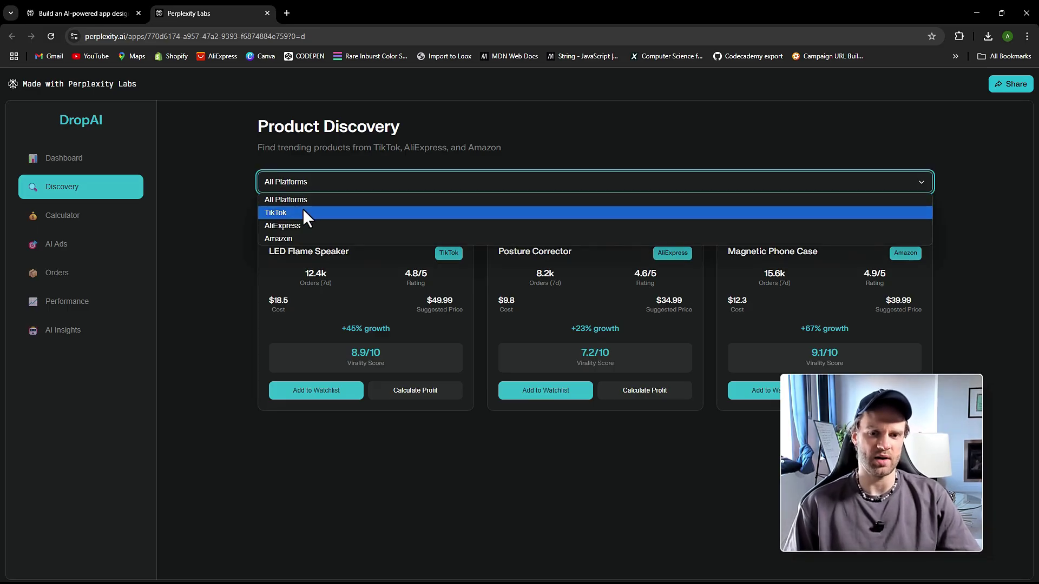
pyautogui.click(301, 237)
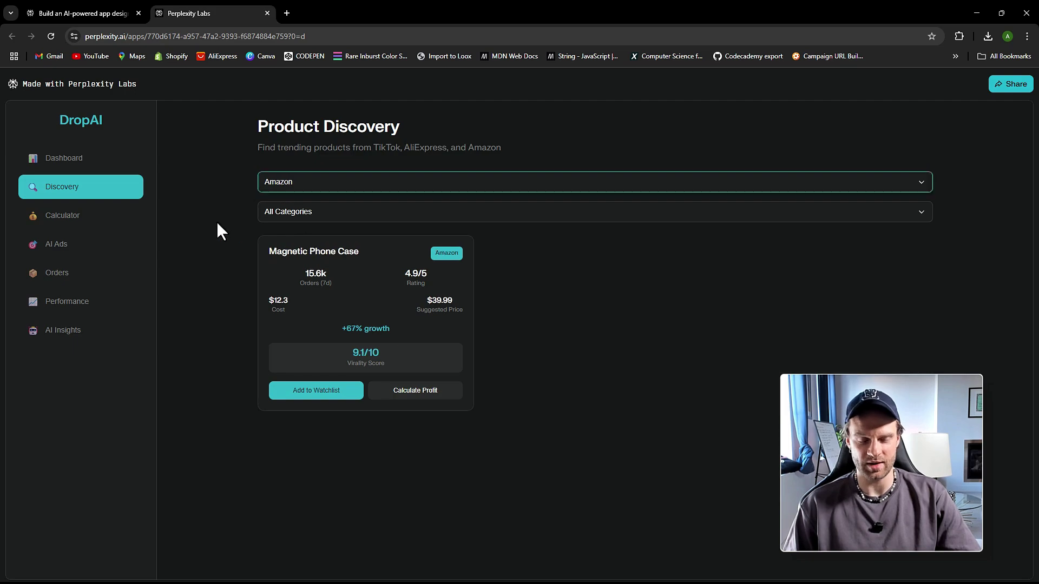
pyautogui.click(290, 180)
pyautogui.click(299, 199)
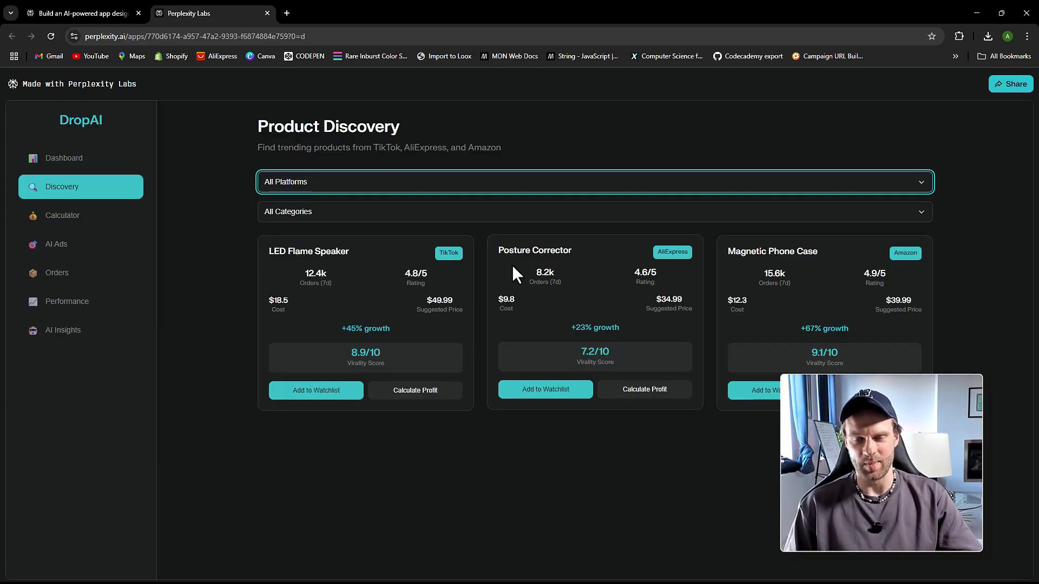
pyautogui.moveTo(497, 252); pyautogui.dragTo(558, 255)
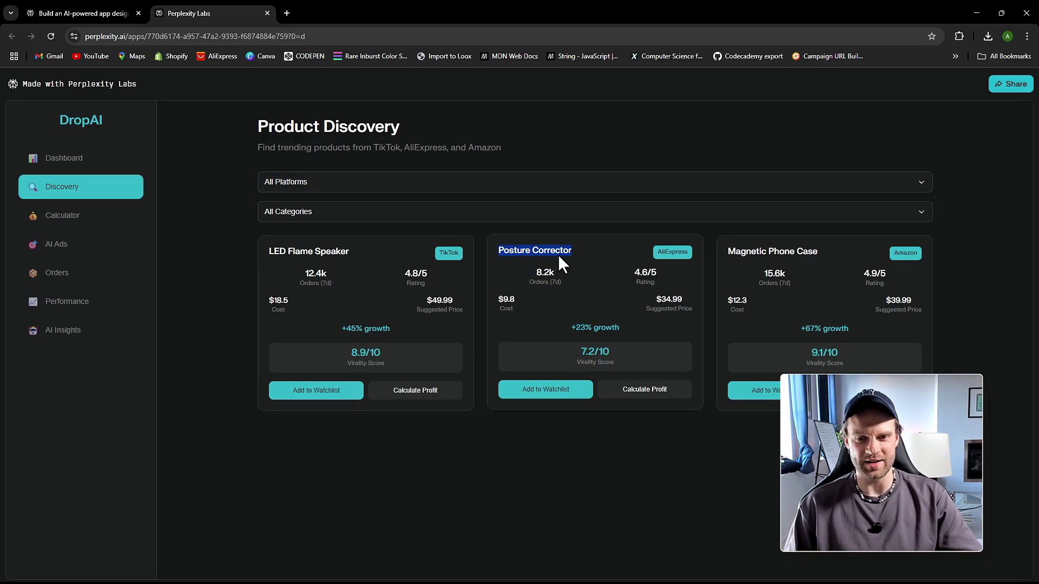
pyautogui.click(501, 251)
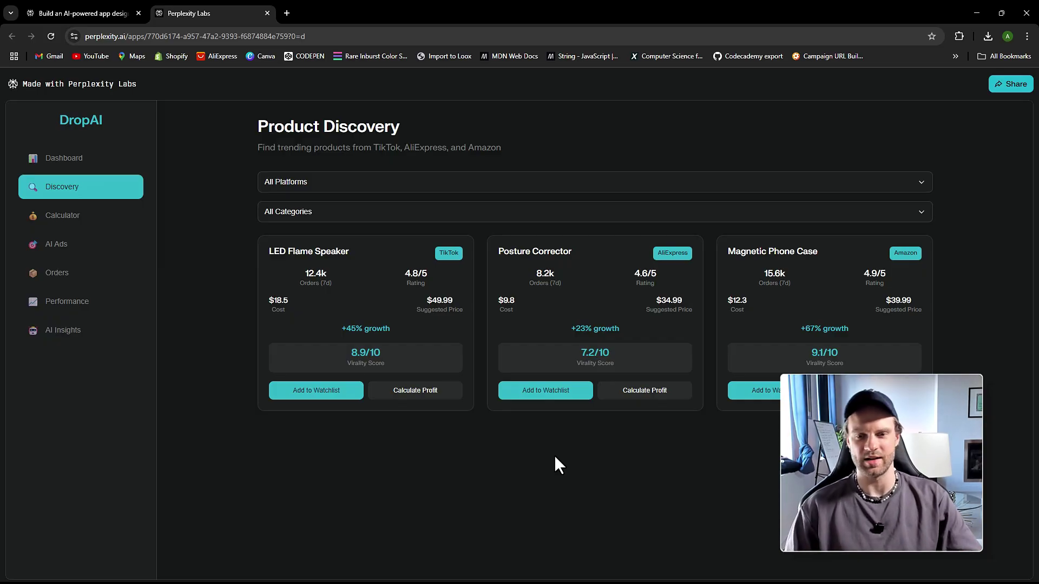
pyautogui.doubleClick(506, 251)
pyautogui.click(559, 257)
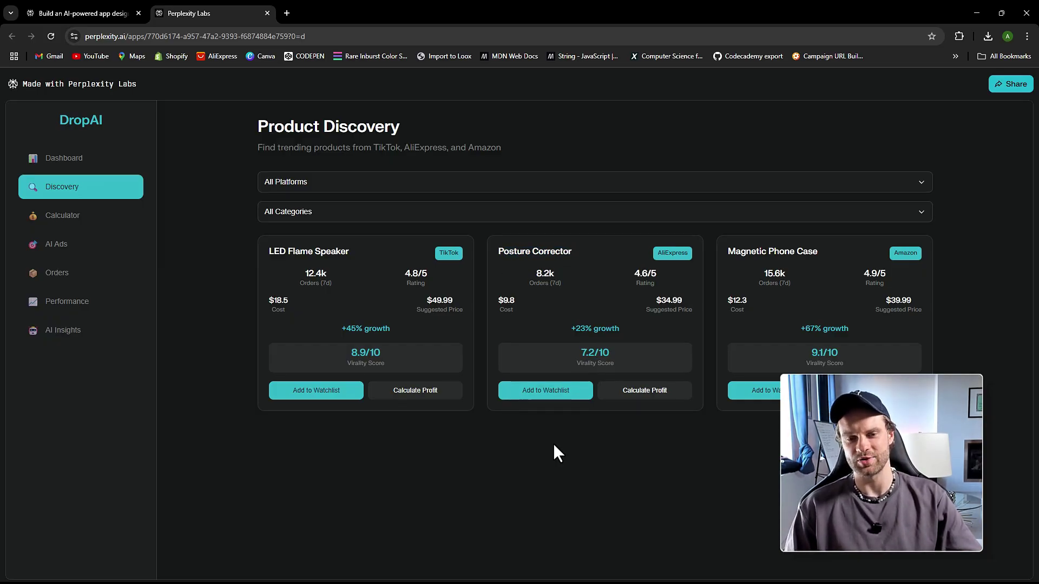
pyautogui.tripleClick(507, 250)
pyautogui.click(560, 258)
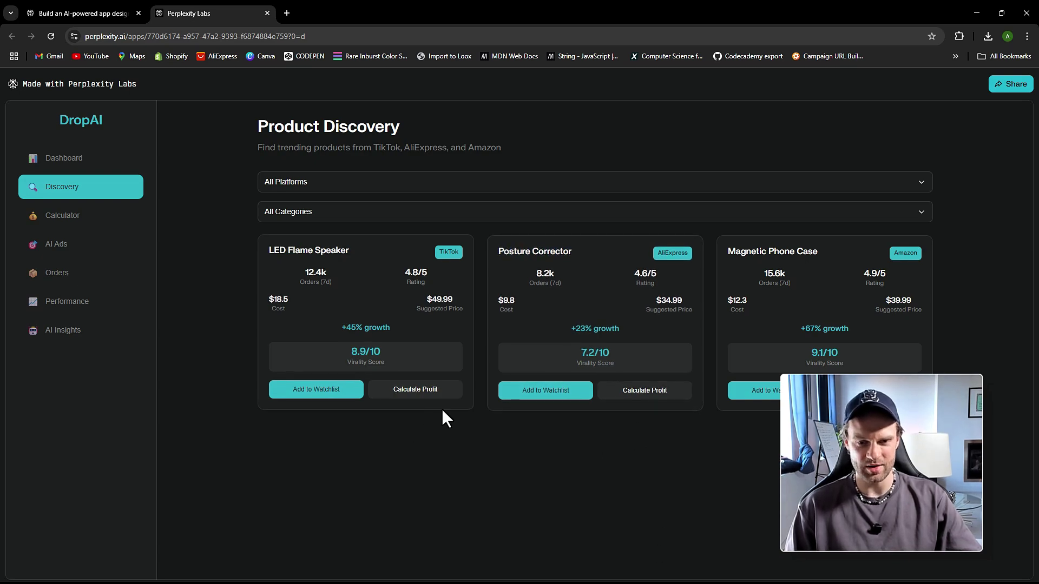
# Run Calculate Profit on the LED Flame Speaker card, then go to the AI Ad Generator page.
pyautogui.click(415, 390)
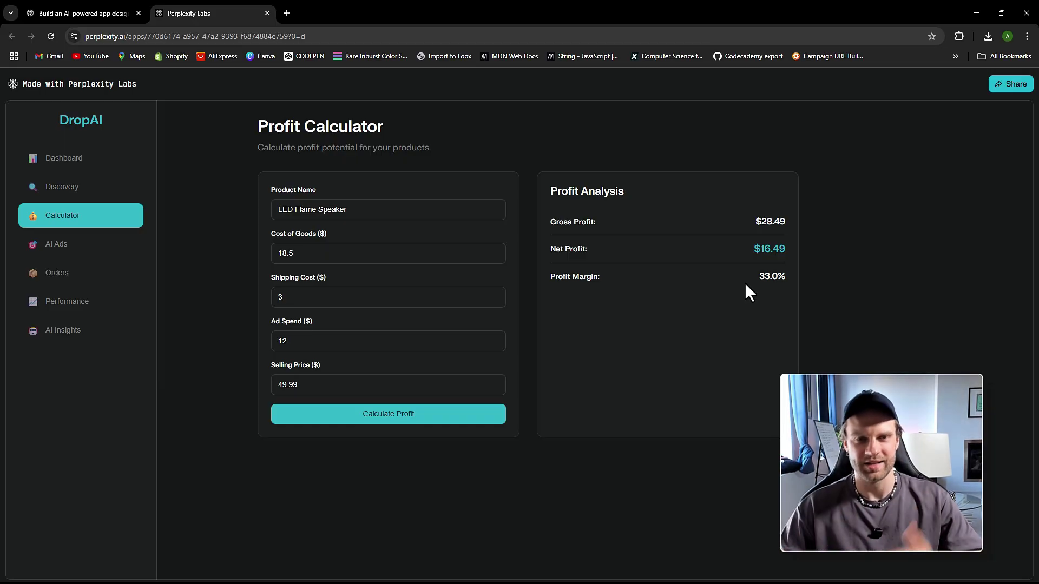
pyautogui.click(108, 244)
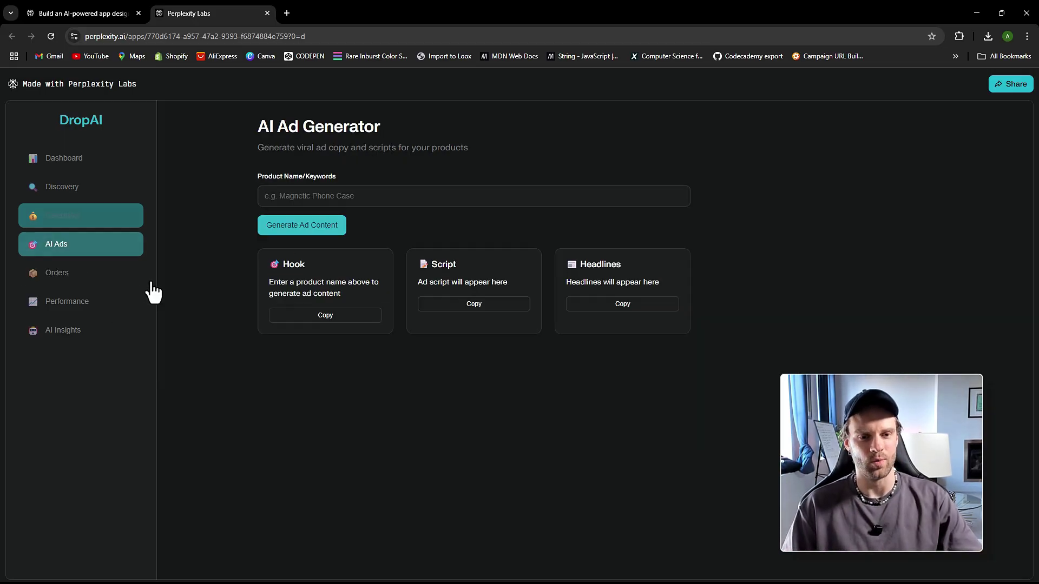
# Generate trial ad copy for a product named 'test'.
pyautogui.click(341, 204)
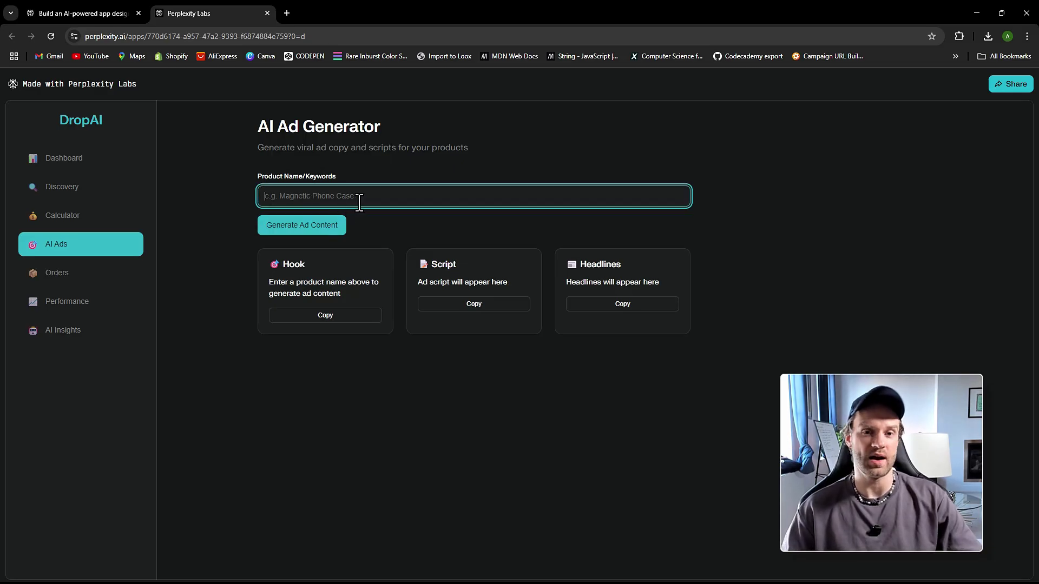
pyautogui.write('test')
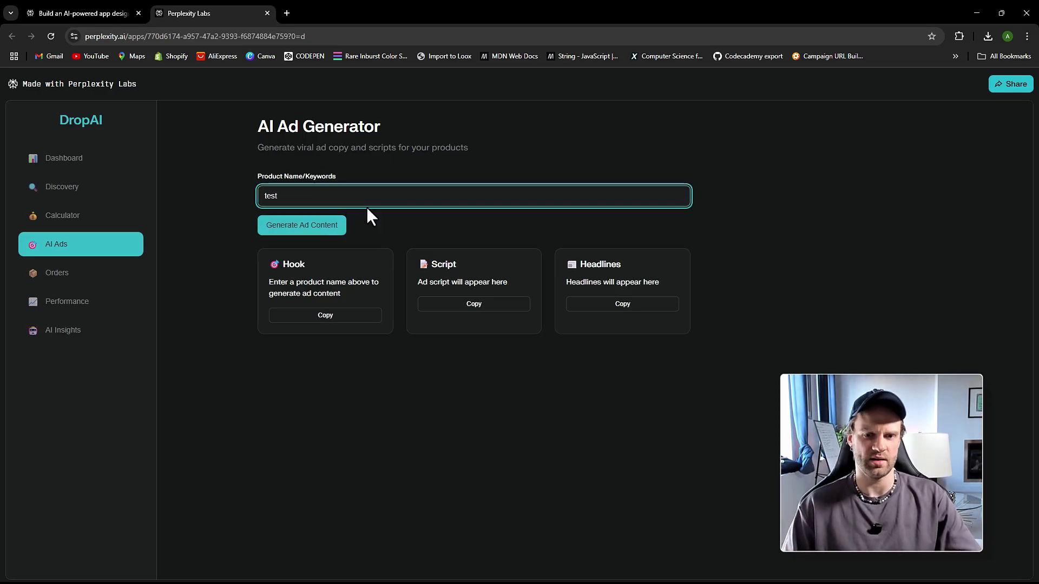
pyautogui.click(205, 259)
pyautogui.click(292, 232)
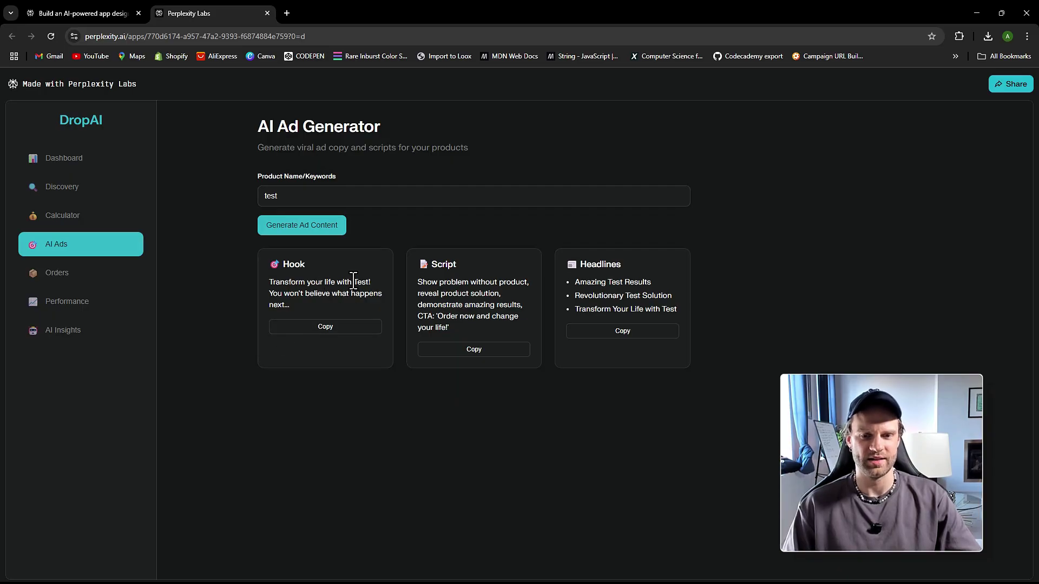
# Replace the product name with ABC and regenerate, producing the hook 'Transform your life with Abc!'.
pyautogui.doubleClick(298, 201)
pyautogui.write('pors')
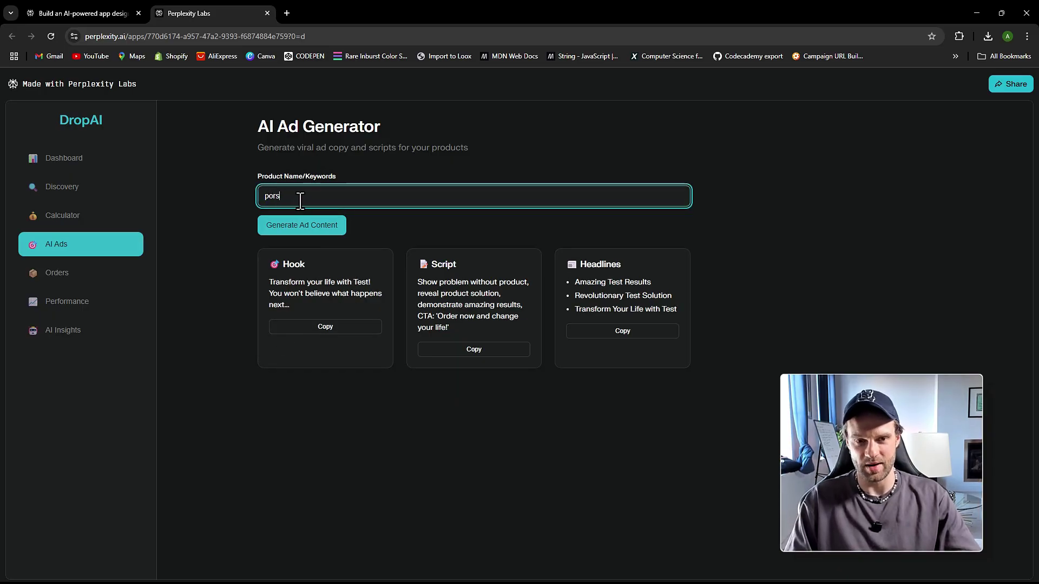
pyautogui.press('BackSpace')
pyautogui.press('BackSpace')
pyautogui.press('BackSpace')
pyautogui.press('BackSpace')
pyautogui.write('ABC')
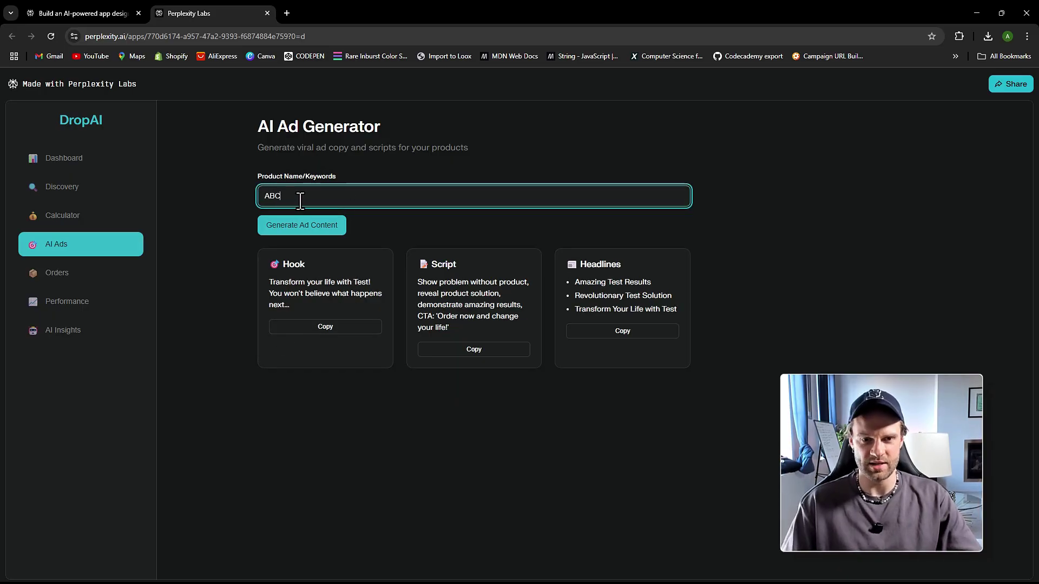
pyautogui.click(318, 222)
pyautogui.moveTo(352, 282); pyautogui.dragTo(385, 284)
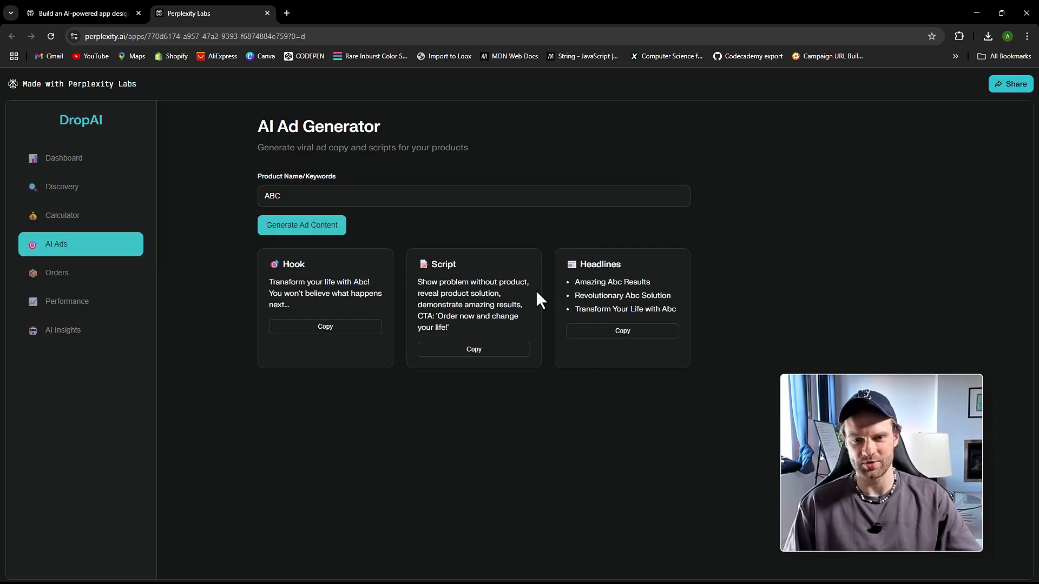
# Browse Orders, the Facebook, Google and TikTok ad metrics, and AI Insights, then return to Dashboard.
pyautogui.click(114, 273)
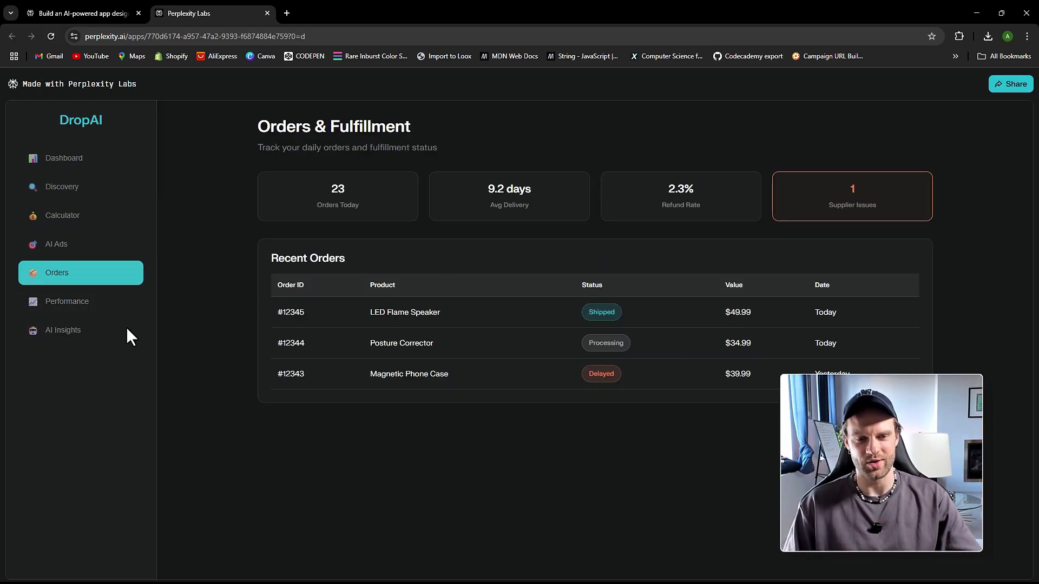
pyautogui.click(88, 308)
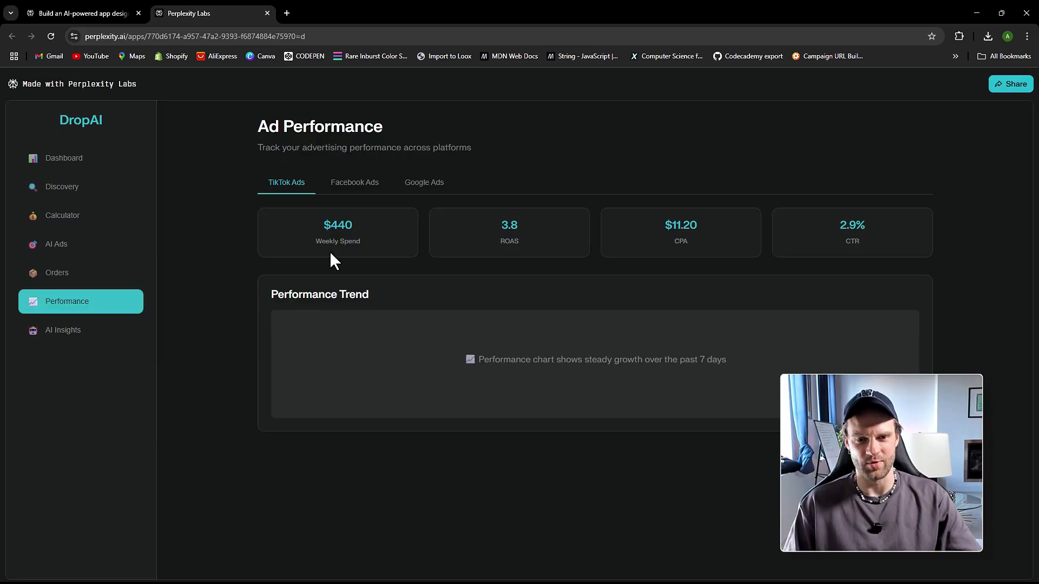
pyautogui.click(360, 190)
pyautogui.click(420, 187)
pyautogui.click(291, 189)
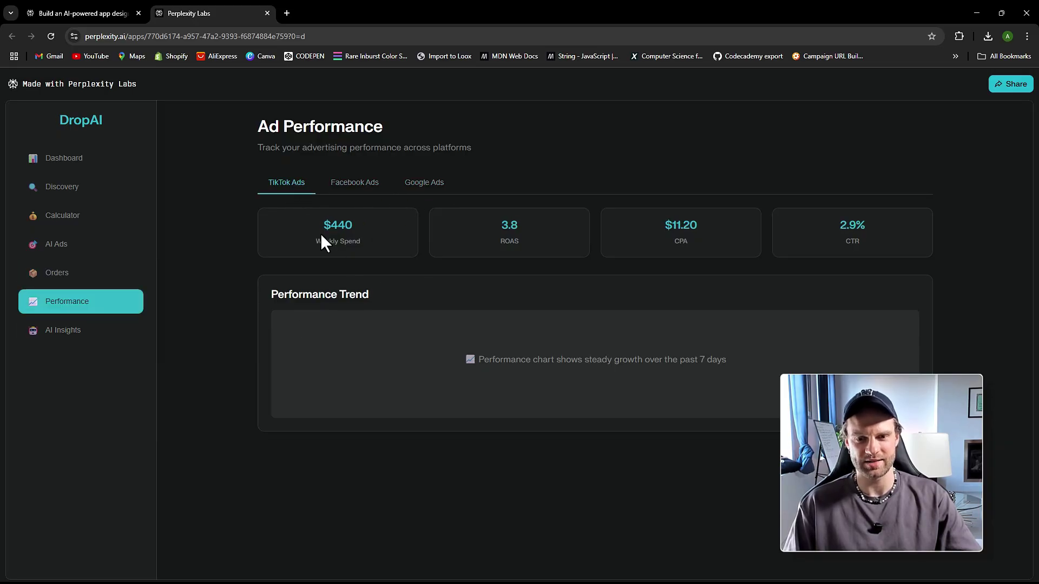
pyautogui.click(111, 341)
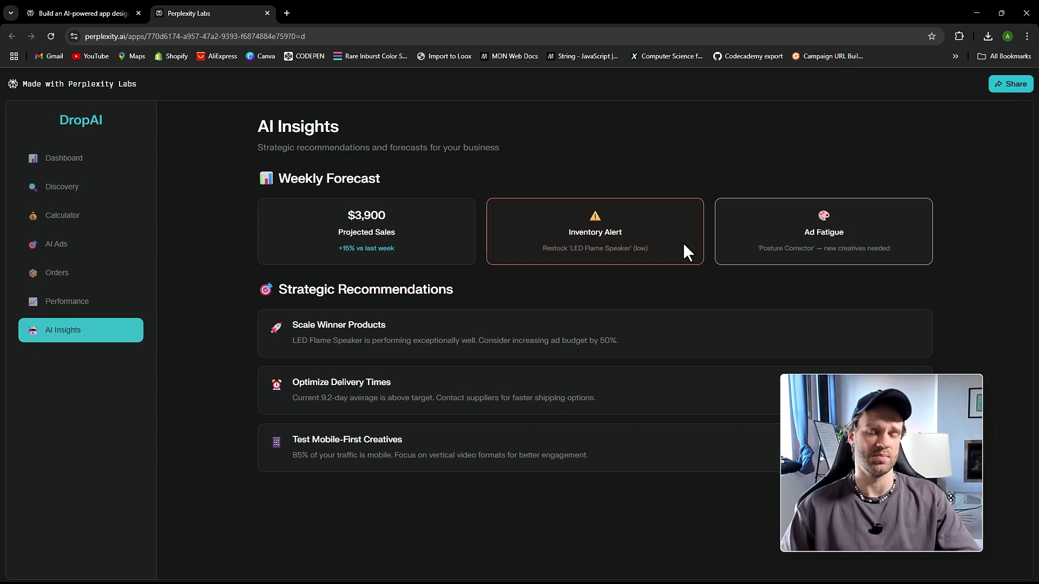
pyautogui.click(85, 167)
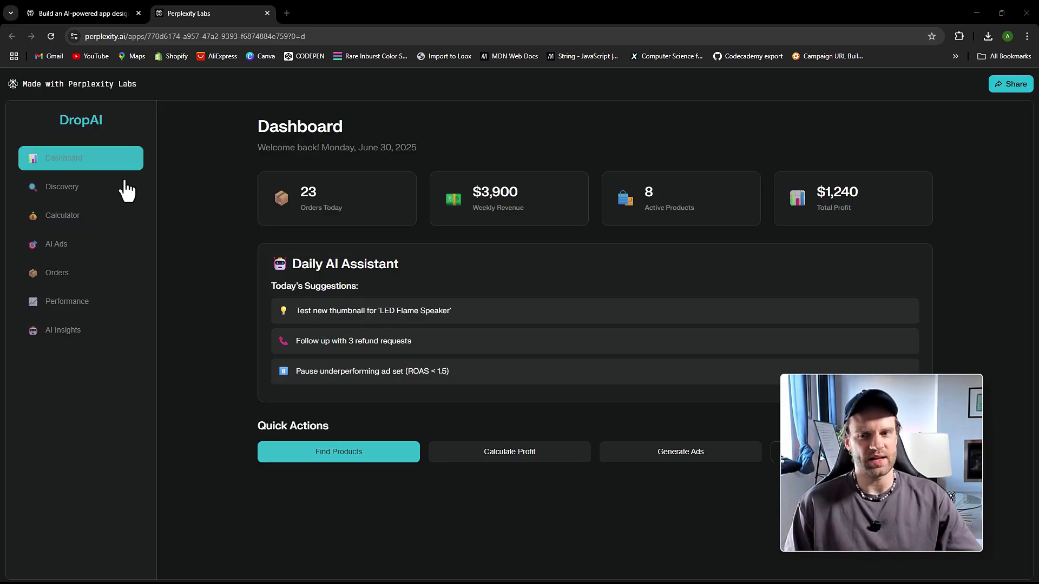
# Back in the app-building thread, enable Labs mode for follow-ups and scroll to the Related questions.
pyautogui.click(69, 3)
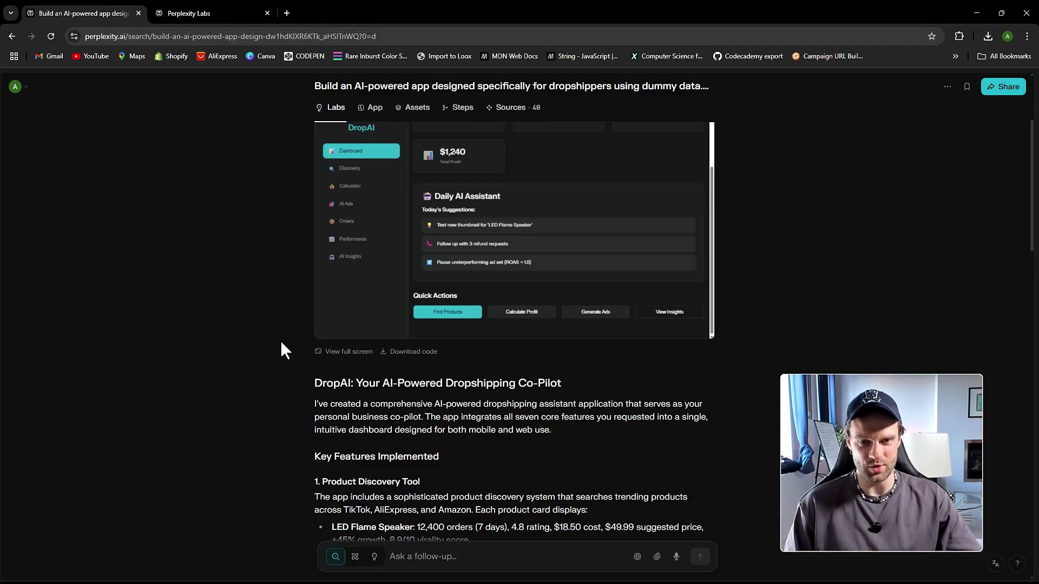
pyautogui.click(374, 556)
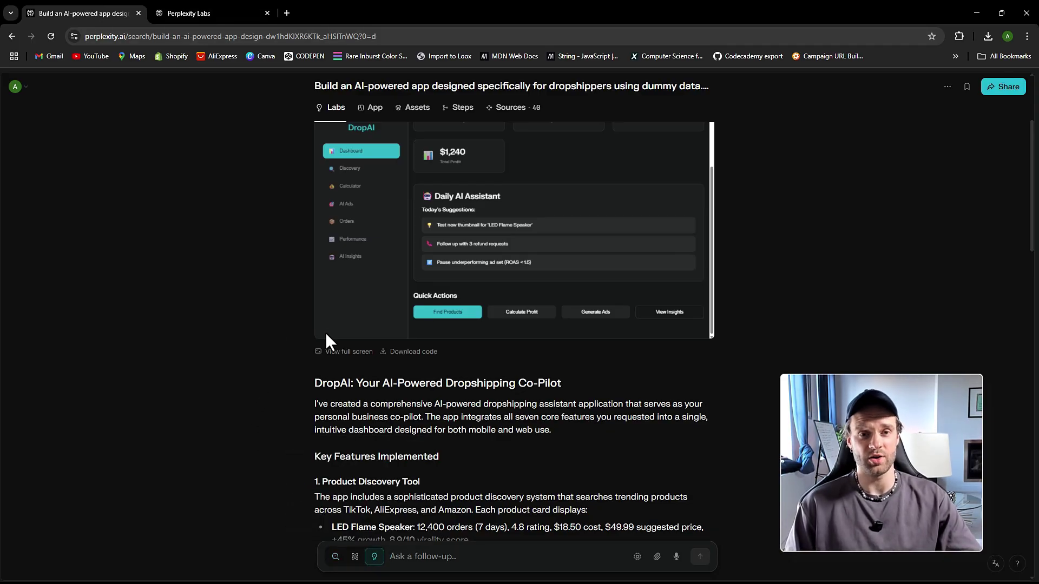
pyautogui.scroll(-3, 378, 422)
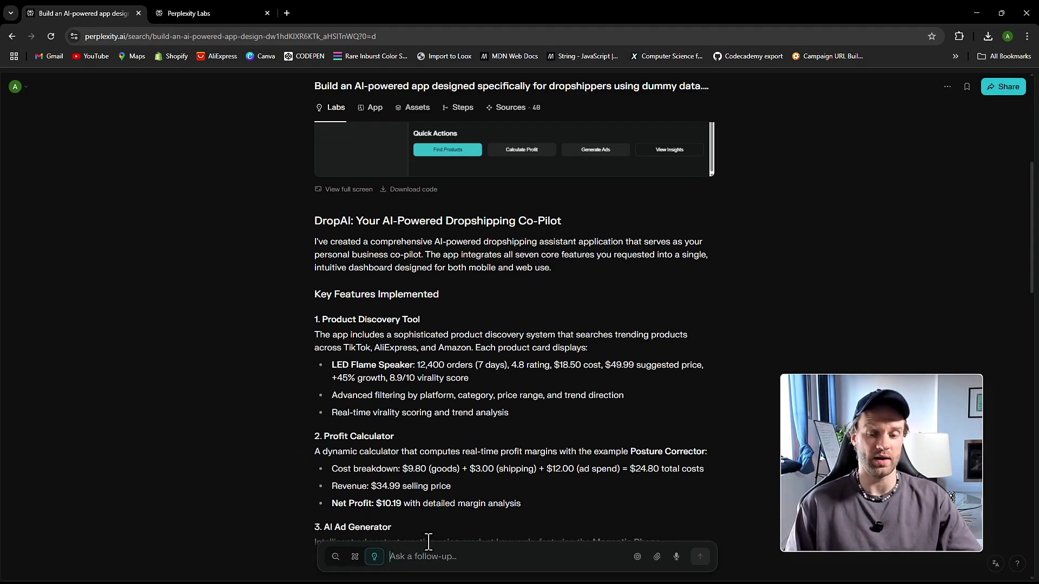
pyautogui.scroll(-5, 438, 519)
pyautogui.scroll(-8, 430, 507)
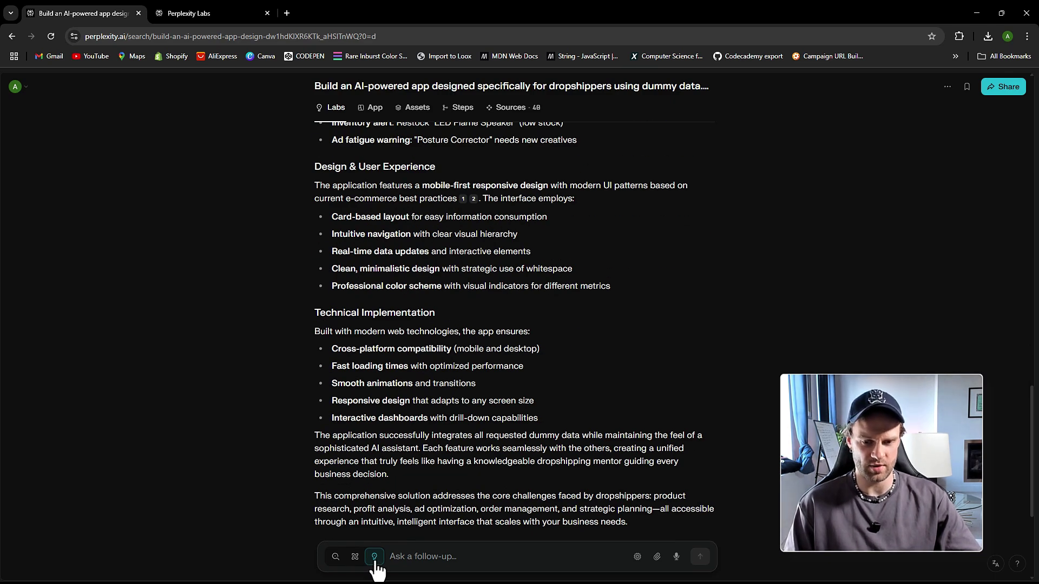
pyautogui.moveTo(374, 566)
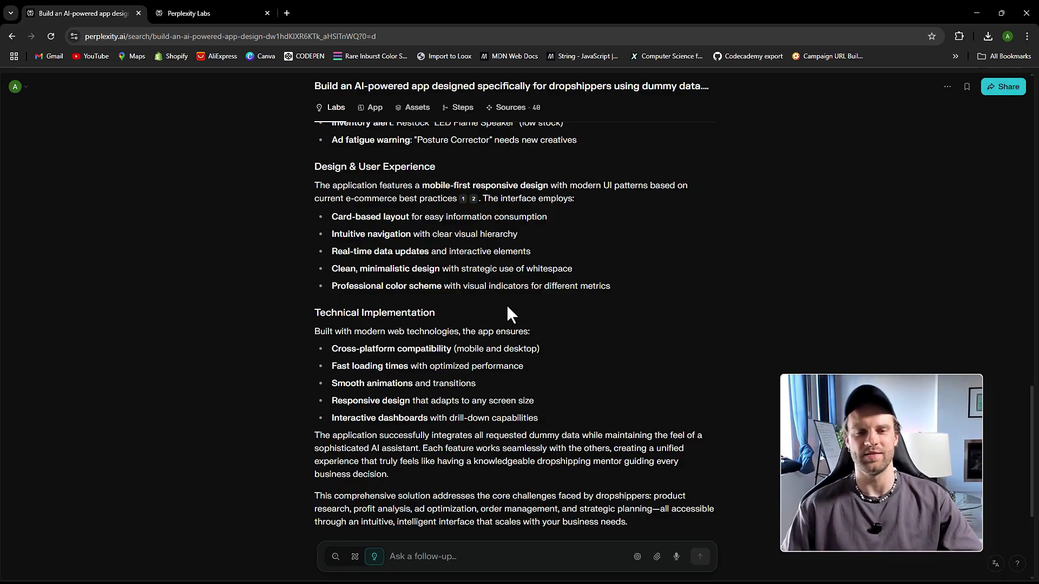
pyautogui.scroll(-3, 506, 304)
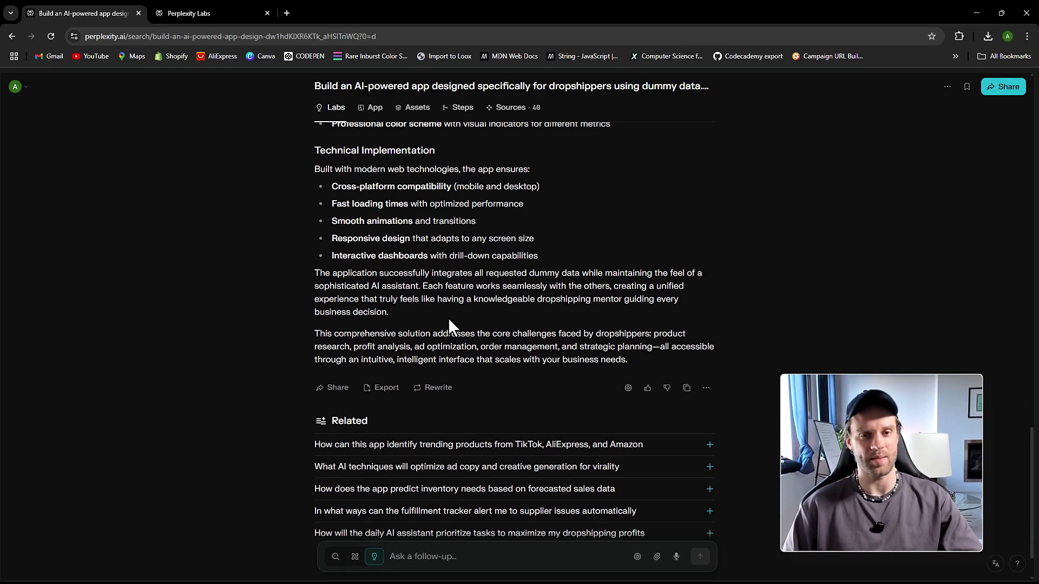